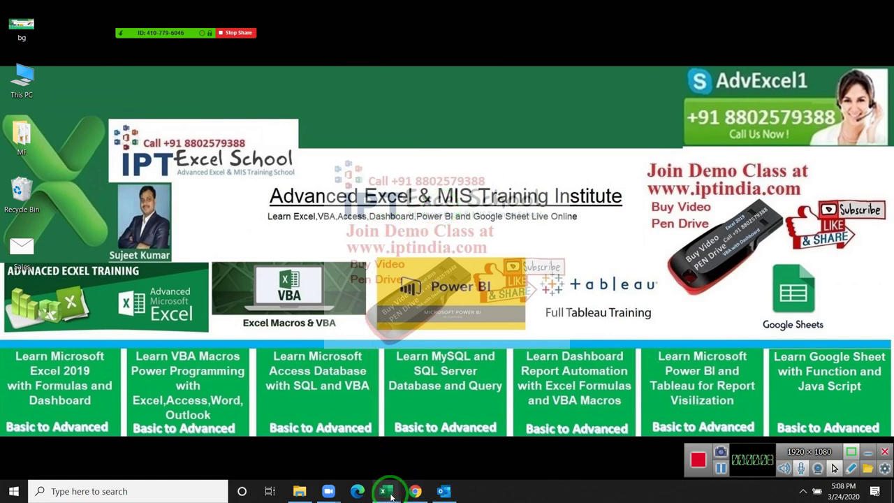
Step: Close the Form-1 workbook, discarding its changes
mouse_move(392, 492)
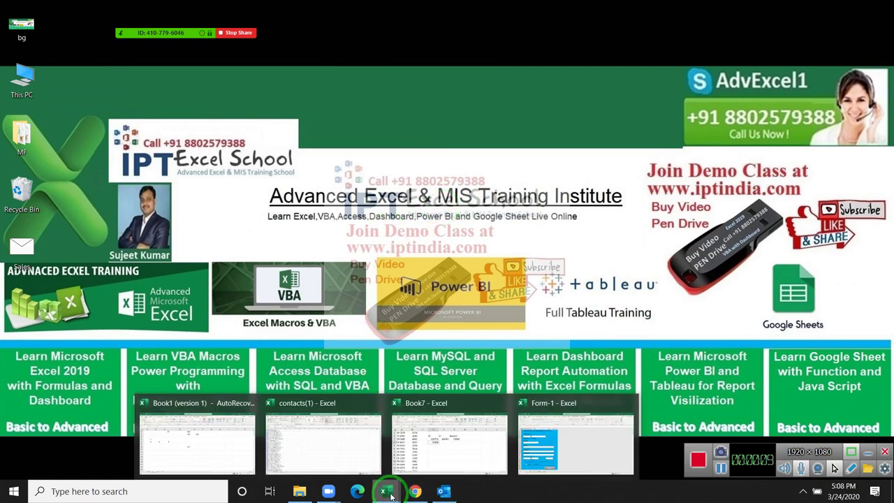
left_click(538, 456)
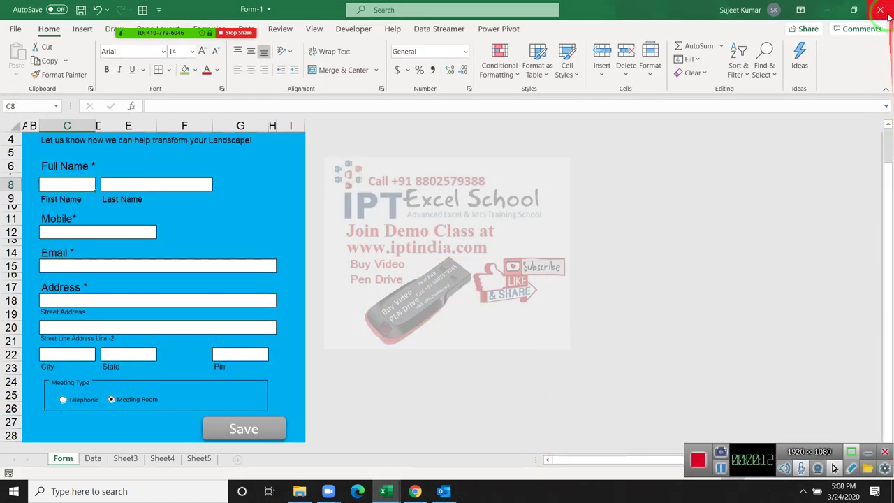
left_click(882, 7)
left_click(461, 273)
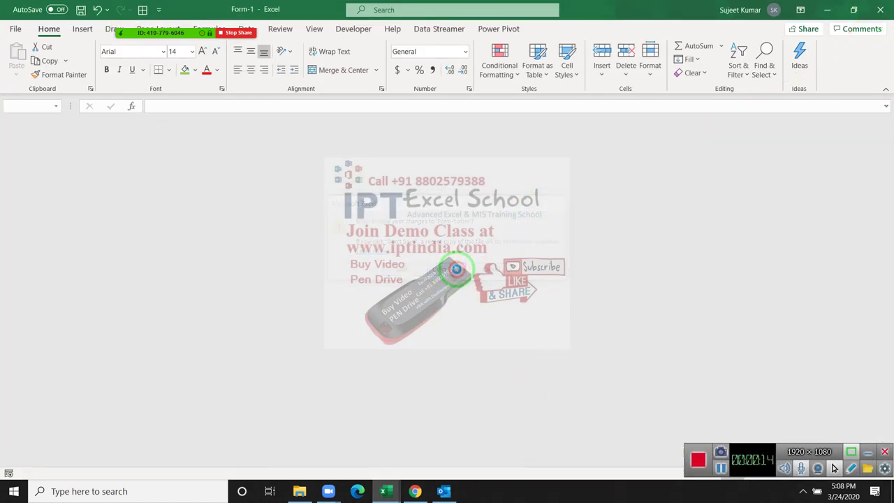
Step: Close the Book7 workbook with Don't Save
mouse_move(383, 491)
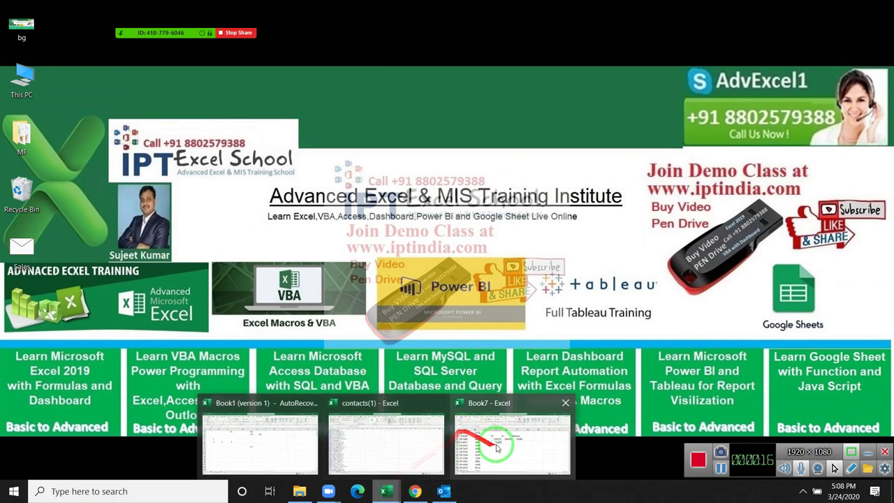
left_click(512, 430)
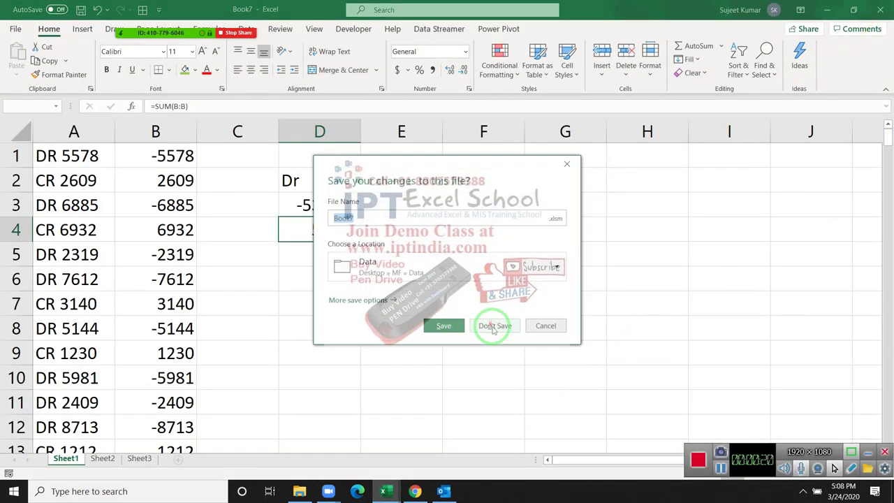
left_click(493, 326)
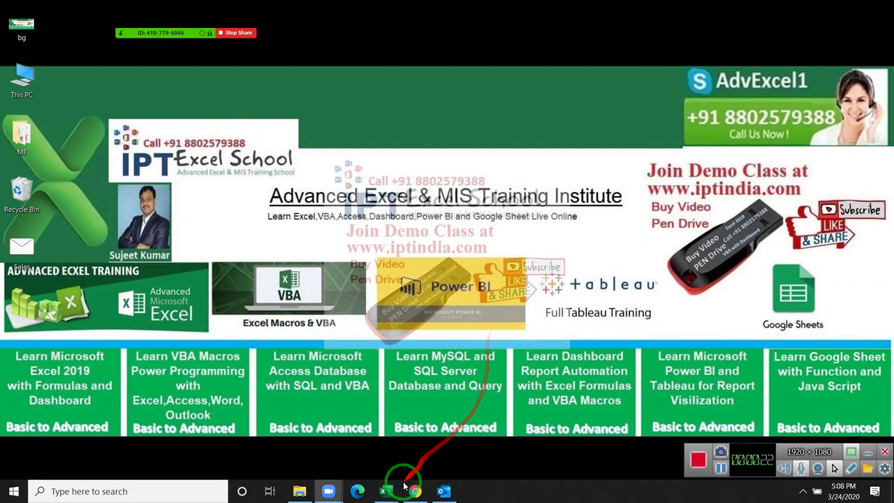
Step: Switch to the Book1 workbook
mouse_move(384, 491)
left_click(417, 443)
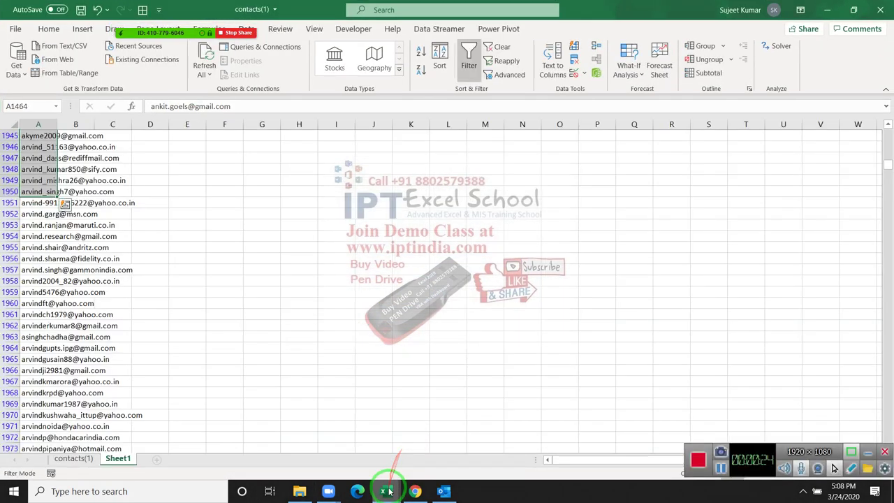
left_click(358, 443)
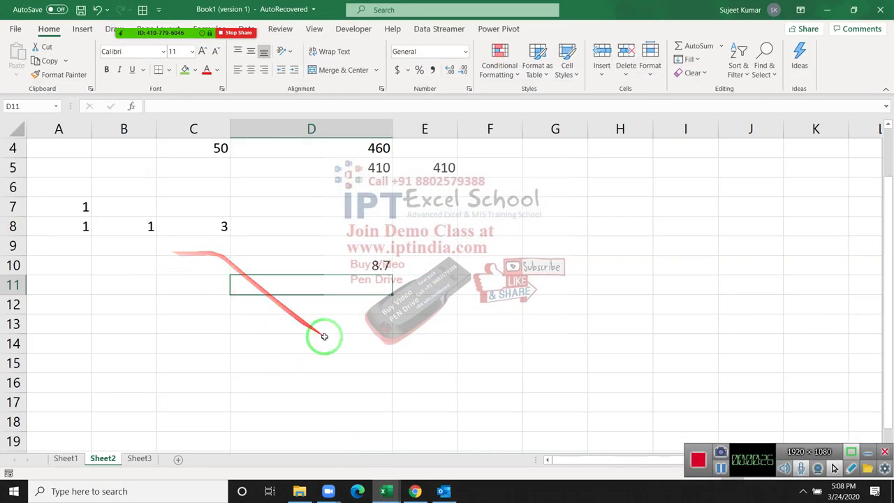
Step: Clear the old numbers from A1:G11 on Sheet2, leaving it blank
left_click_drag(39, 143, 522, 334)
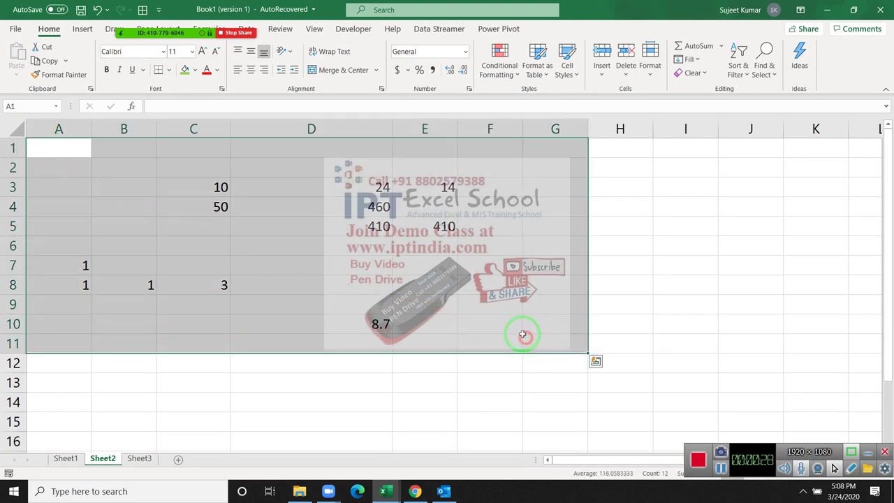
key("ctrl+Home")
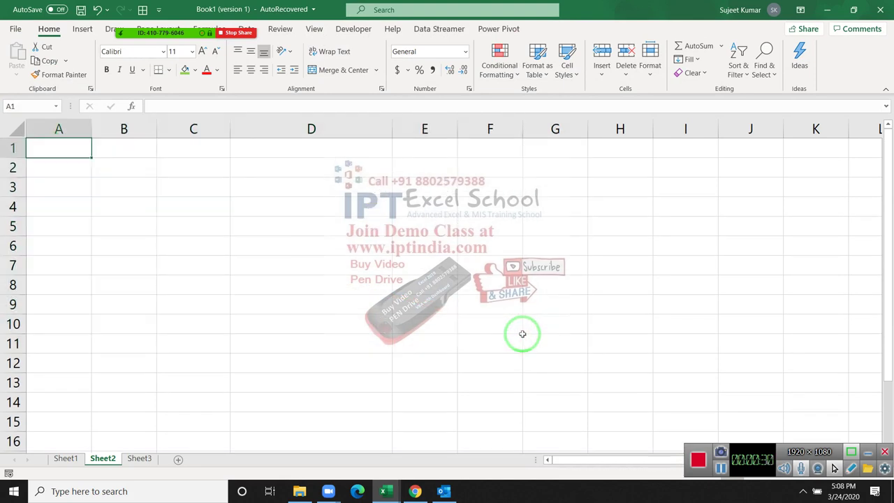
key("Down")
key("Down")
key("Down")
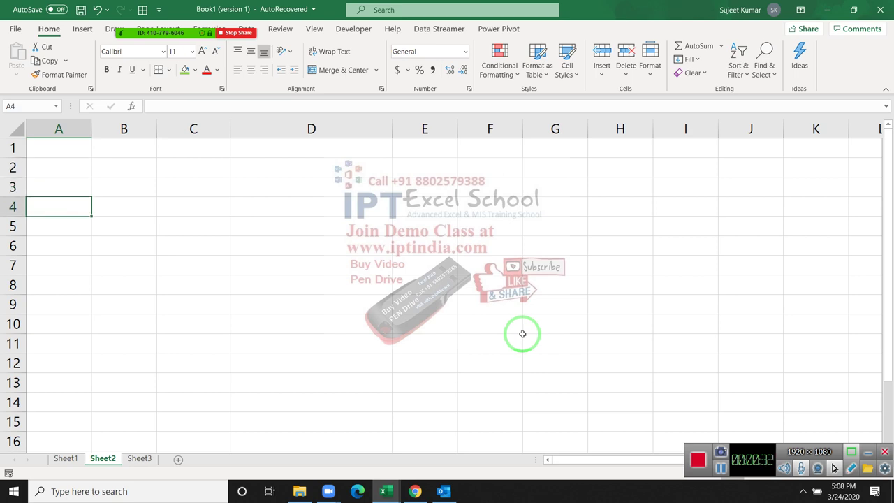
key("ctrl+Home")
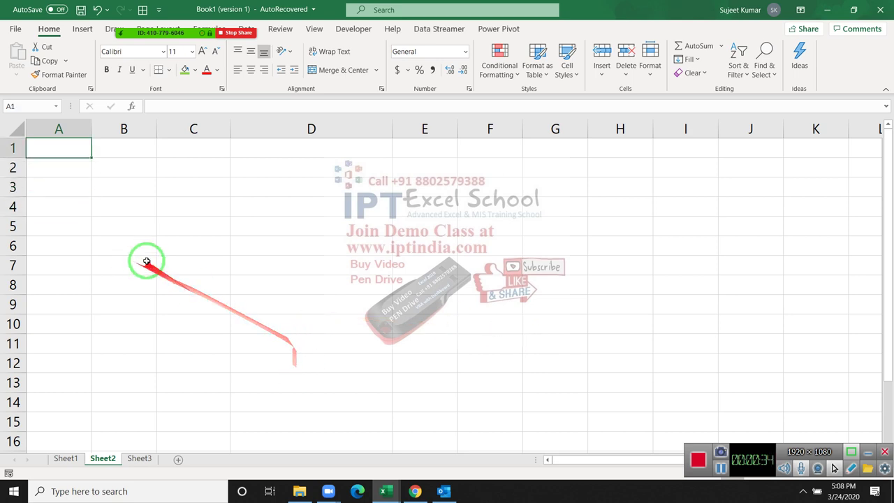
mouse_move(86, 151)
left_mouse_down()
mouse_move(295, 268)
mouse_move(519, 301)
left_mouse_up()
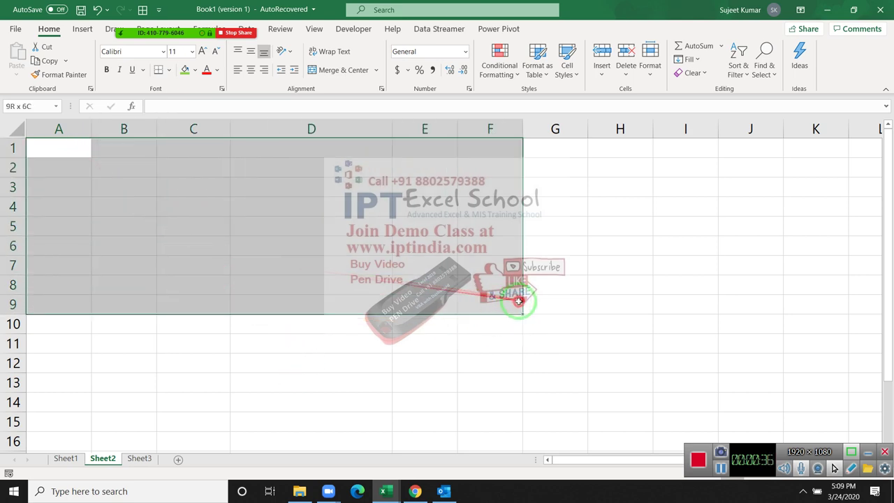
left_click(85, 149)
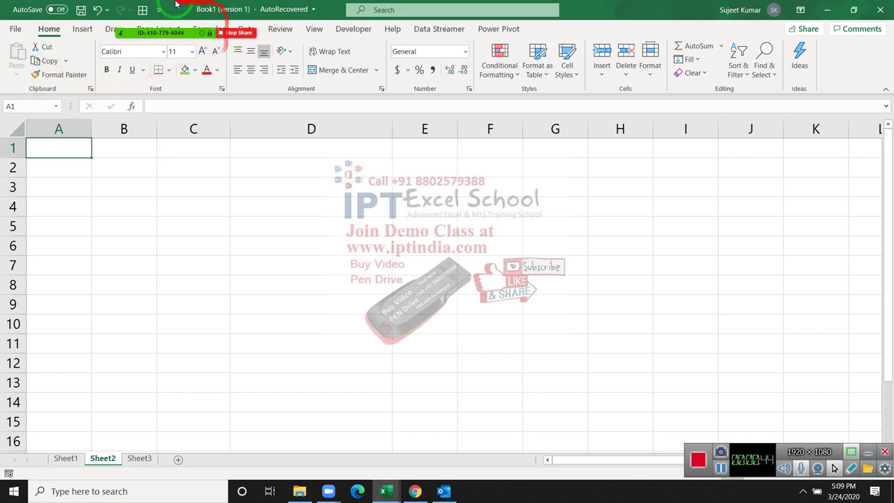
mouse_move(137, 34)
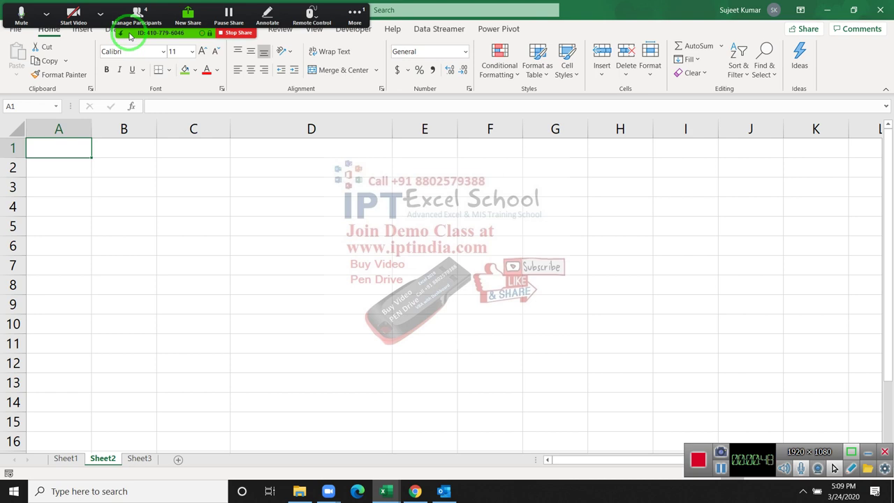
Step: Enter the headers SO in A1 and Sales in B1
left_click(139, 358)
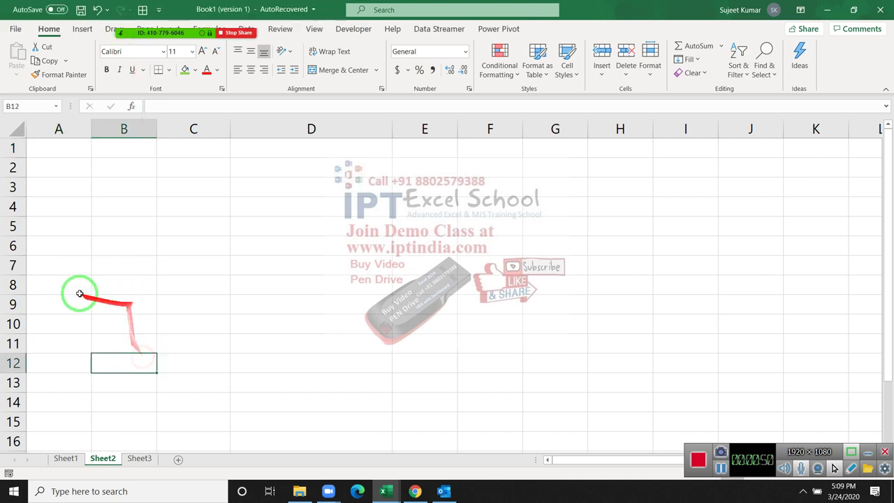
left_click(48, 147)
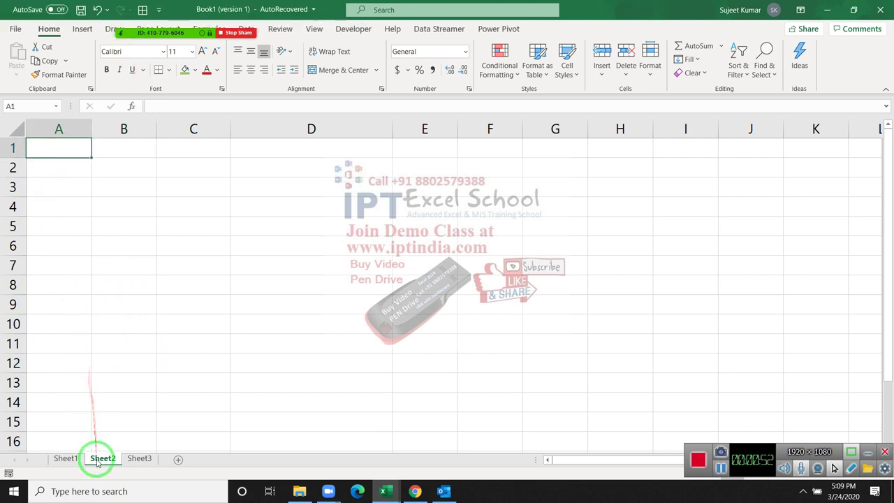
type("No")
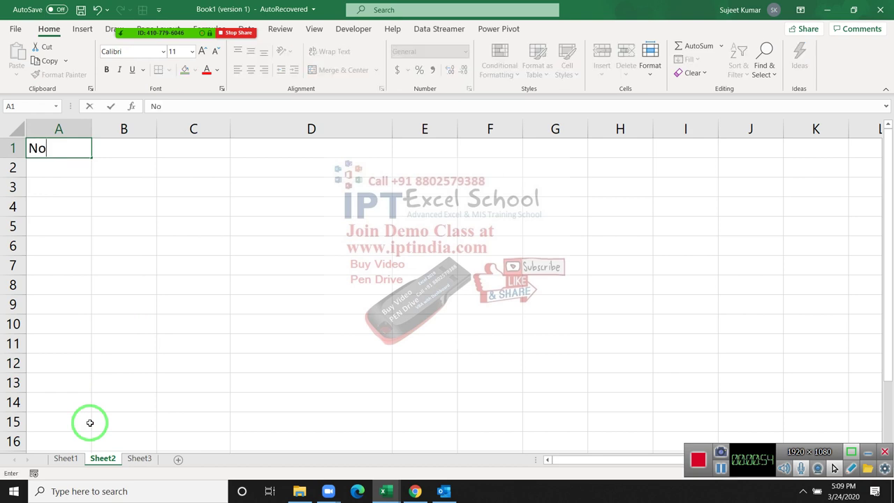
key("Return")
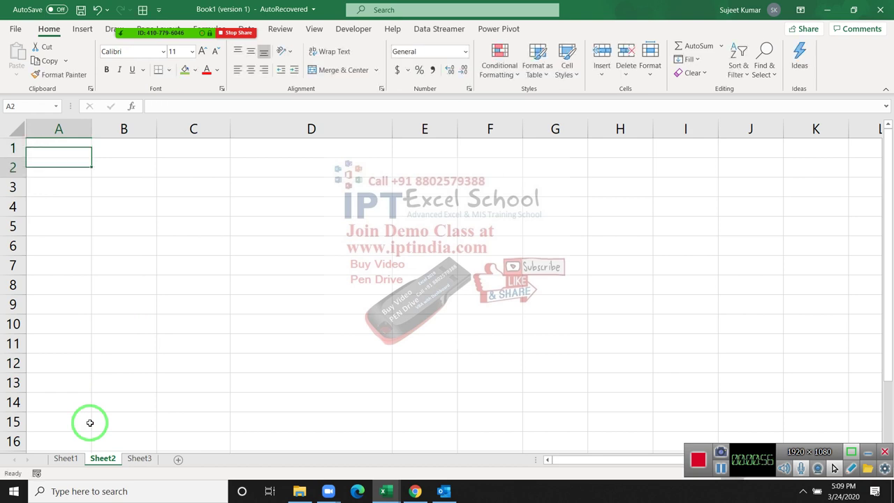
key("Up")
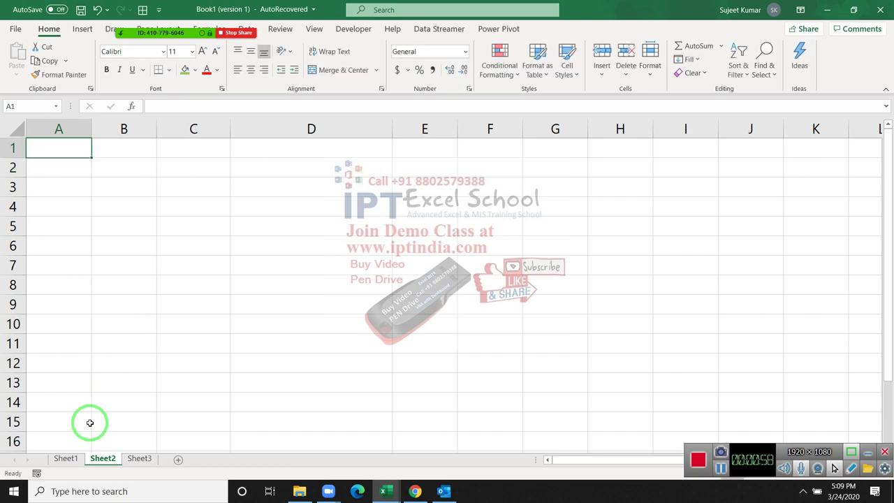
type("SO")
key("Tab")
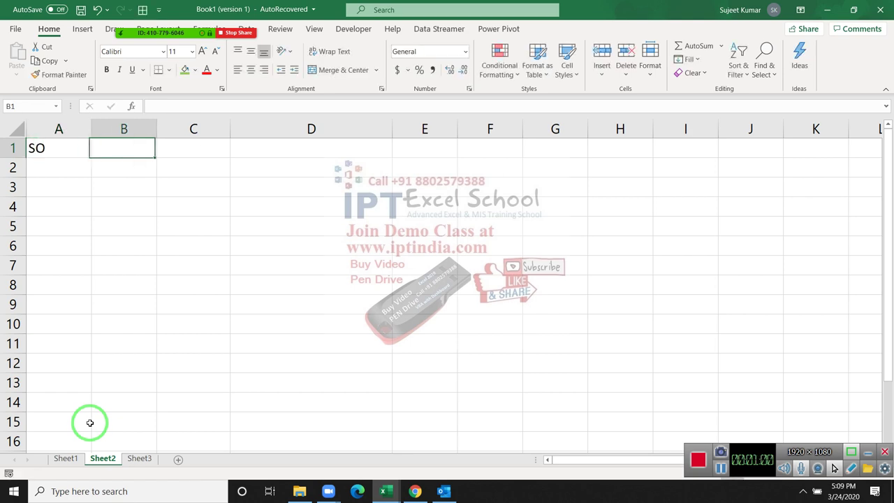
type("Sales")
key("Return")
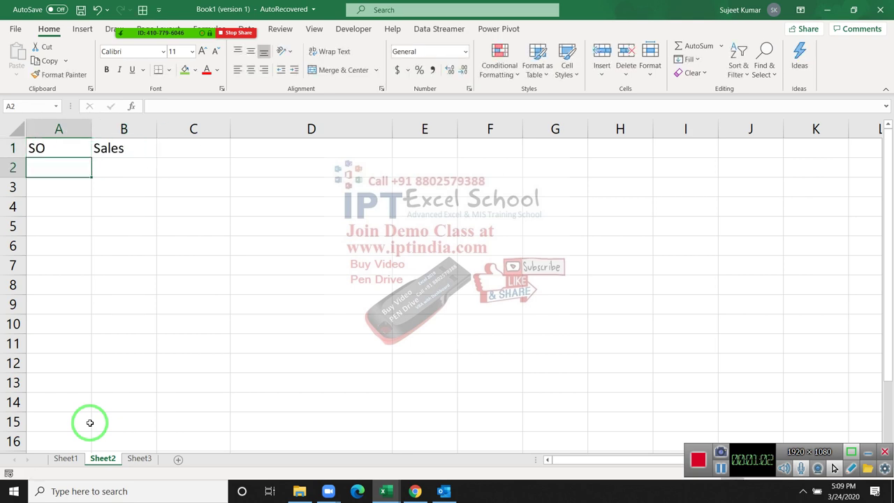
key("Up")
key("Down")
Step: Enter the first salesperson name in A2 and fill the names down to A9
type("Pu")
key("Return")
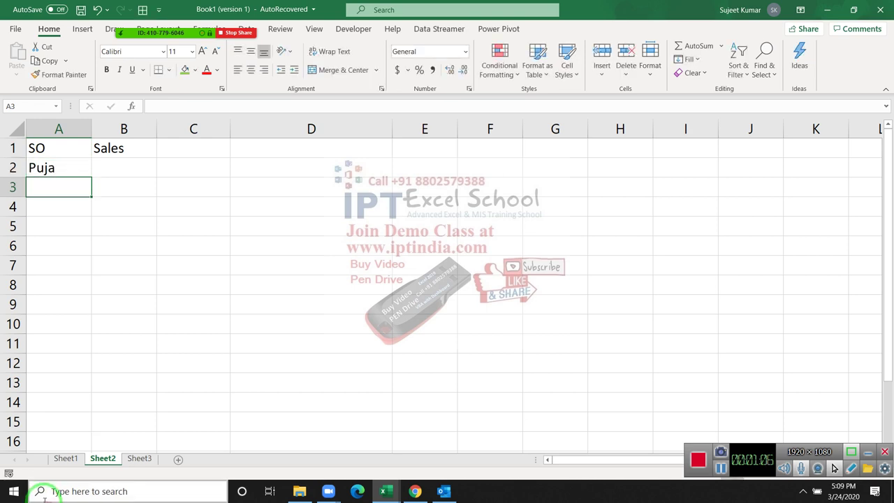
left_click(73, 172)
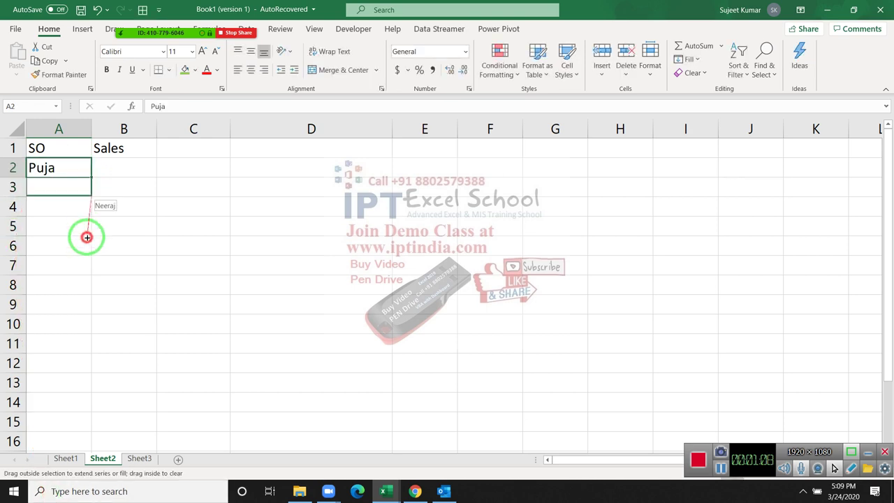
left_click_drag(93, 174, 93, 304)
Step: Enter sales figures (85, 36, 25, 65, 45…) down B2:B9, correcting B8 to 74
left_click(121, 176)
type("8")
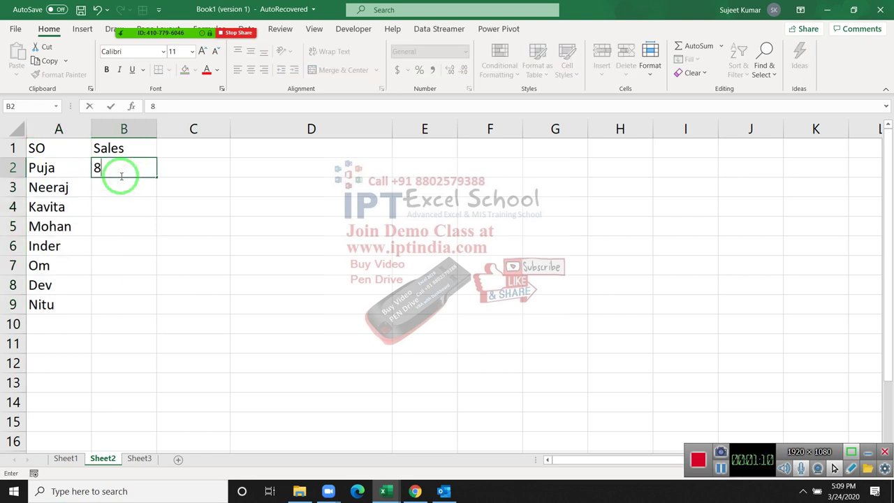
type("5")
key("Return")
type("36")
key("Return")
key("Return")
type("25")
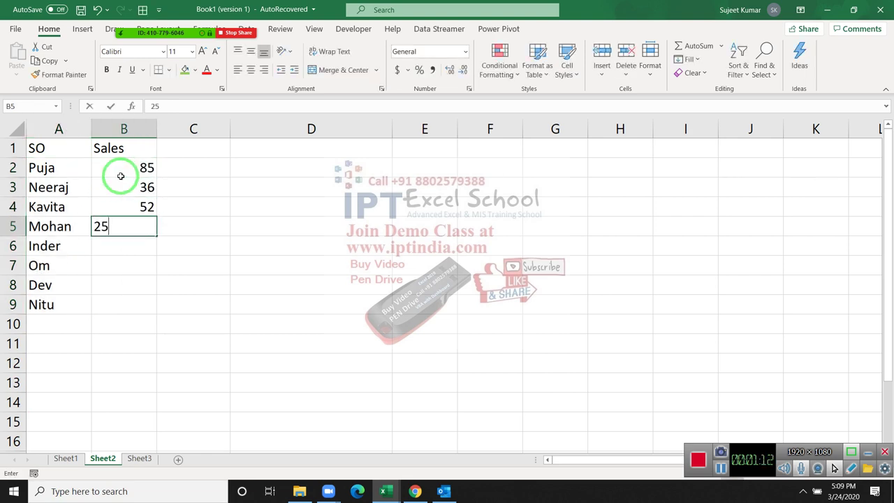
type(" 65 45 784")
key("Return")
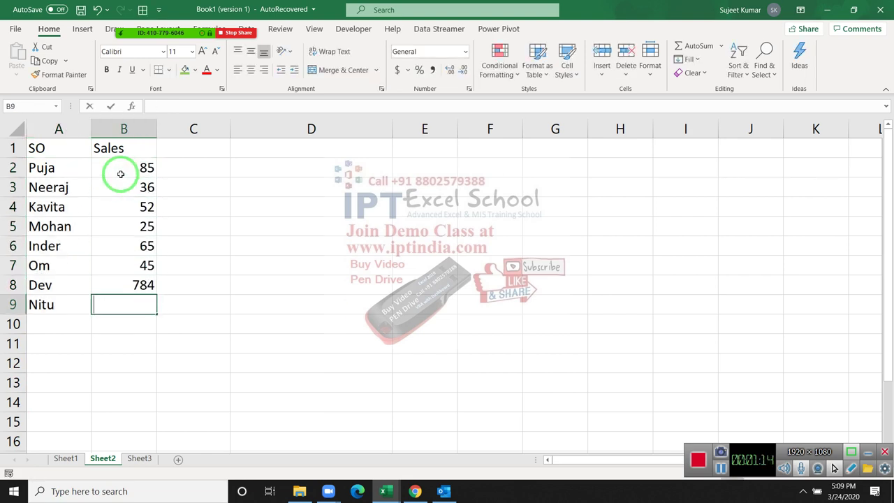
type("25")
key("Return")
type("5")
key("Escape")
key("Up")
key("Up")
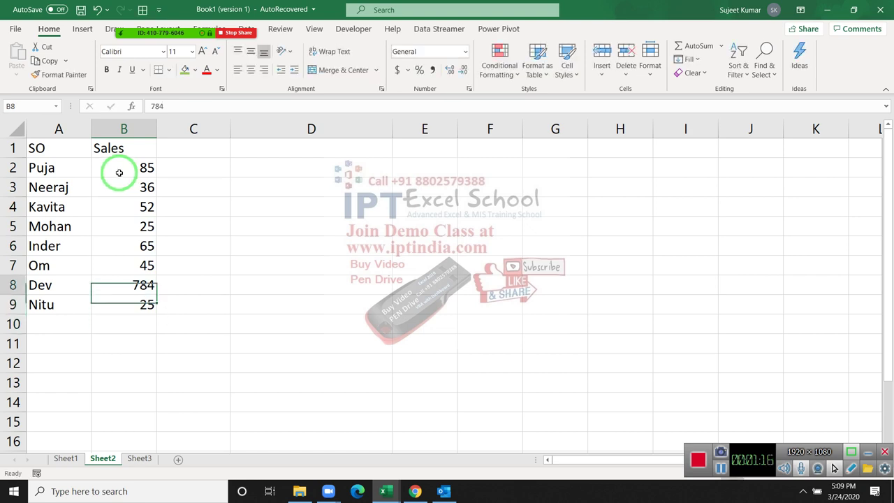
type("74")
key("Return")
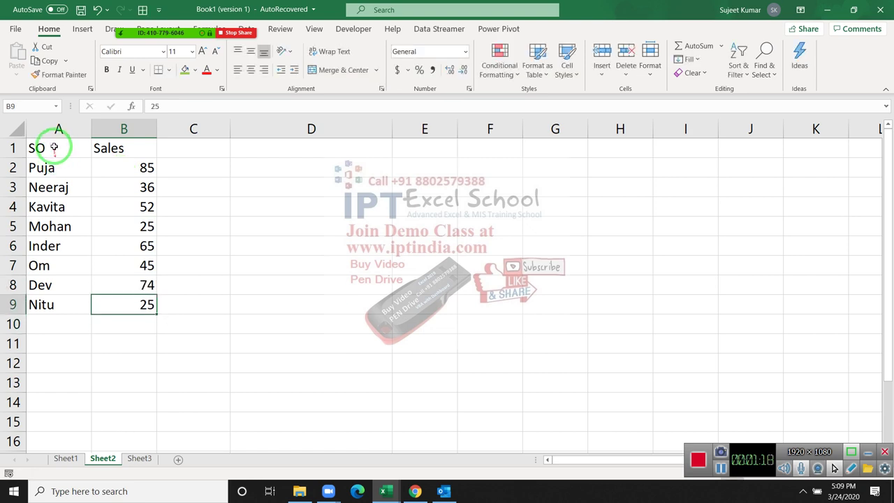
Step: Give the SO/Sales table A1:B9 green fill and All Borders
left_click(57, 153)
left_click_drag(57, 153, 148, 300)
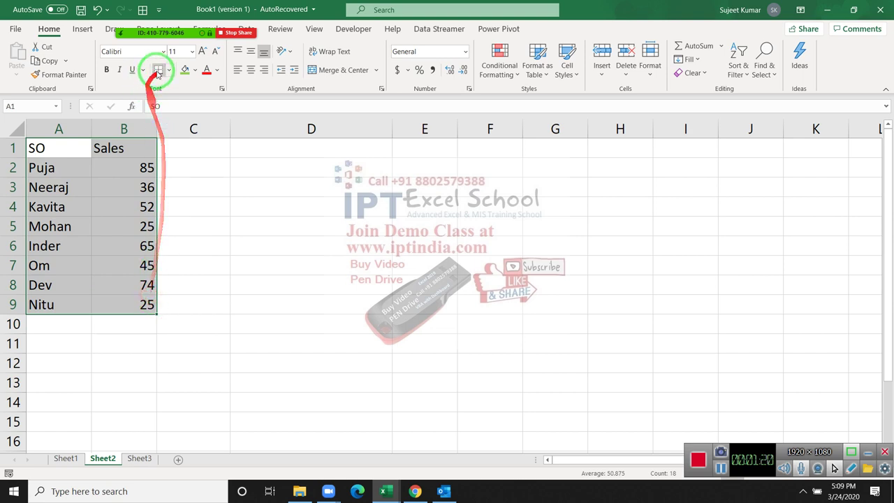
left_click(185, 70)
left_click(169, 70)
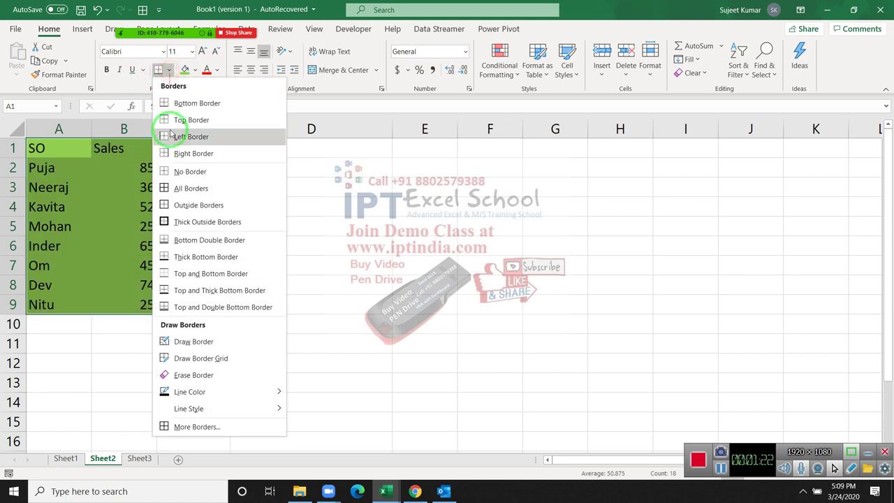
left_click(173, 186)
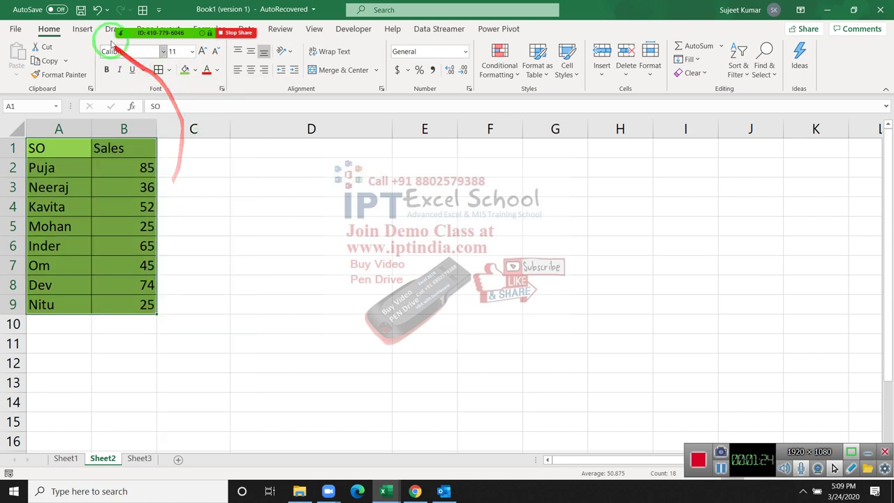
Step: Insert a clustered column chart of the sales with a data-label chart style
left_click(83, 28)
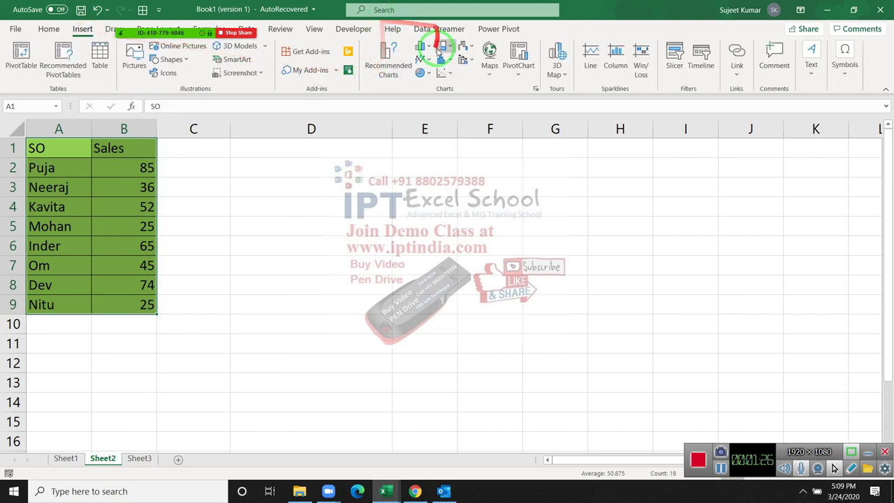
left_click(429, 47)
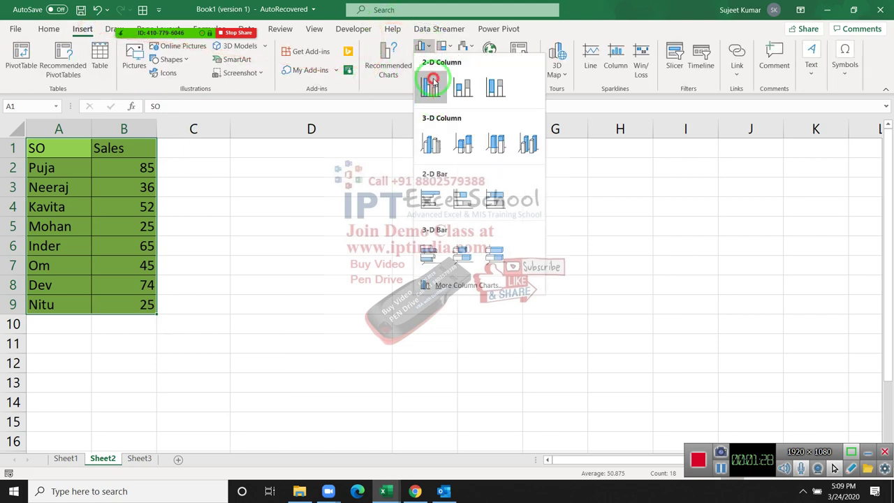
left_click(430, 84)
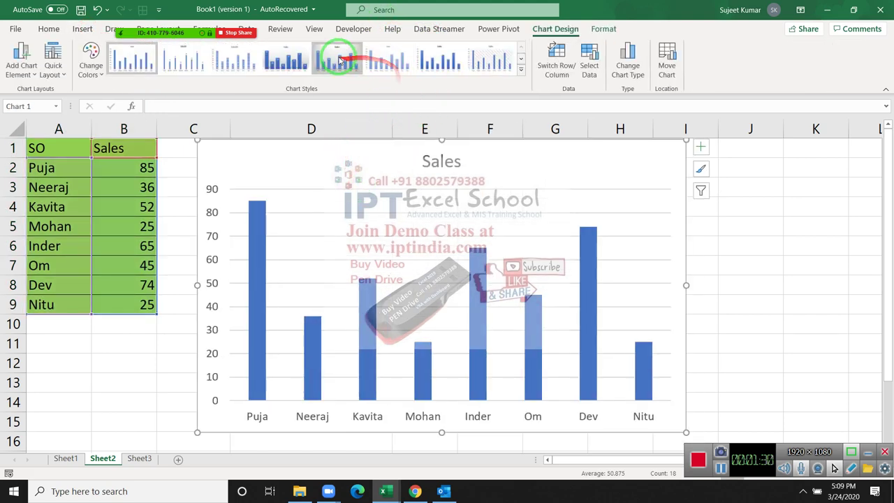
left_click(339, 60)
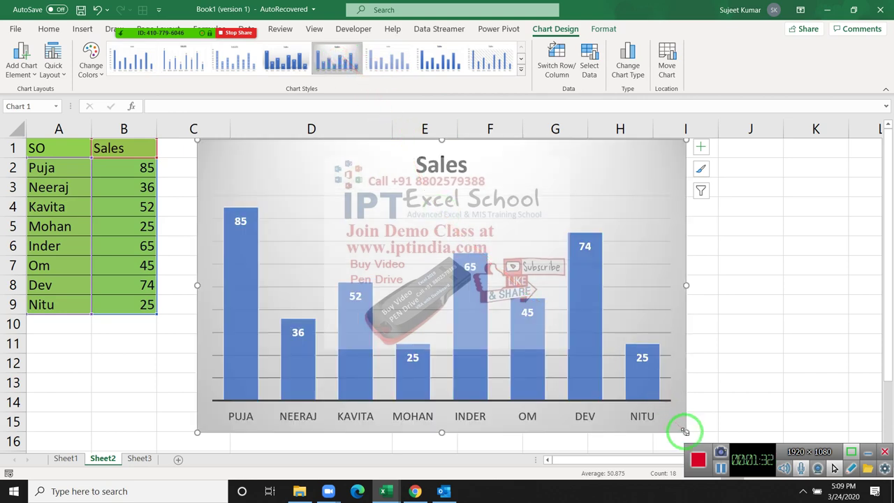
Step: Shrink the chart and move it beside the table
left_click_drag(684, 430, 520, 319)
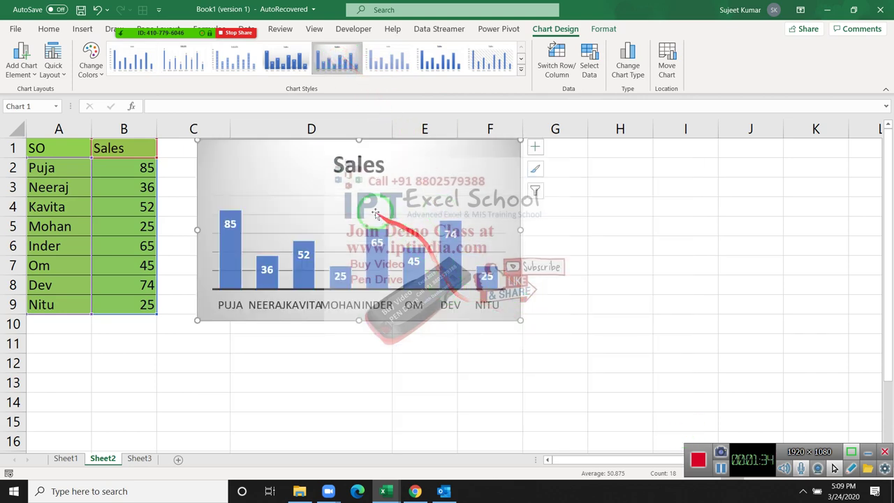
left_click(339, 161)
left_click(656, 189)
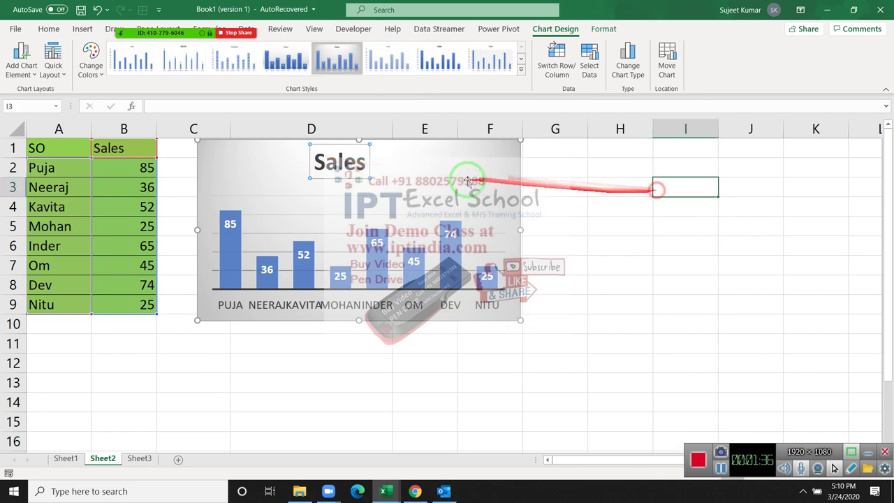
left_click_drag(398, 165, 358, 167)
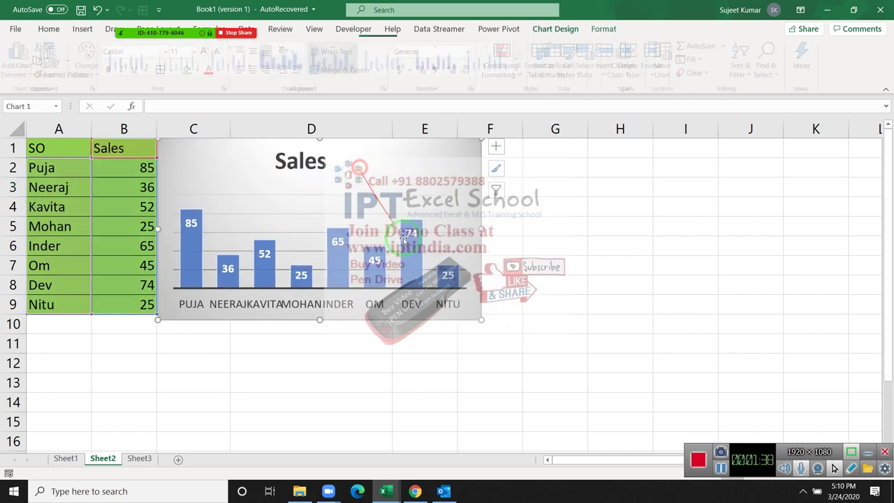
left_click_drag(480, 320, 478, 314)
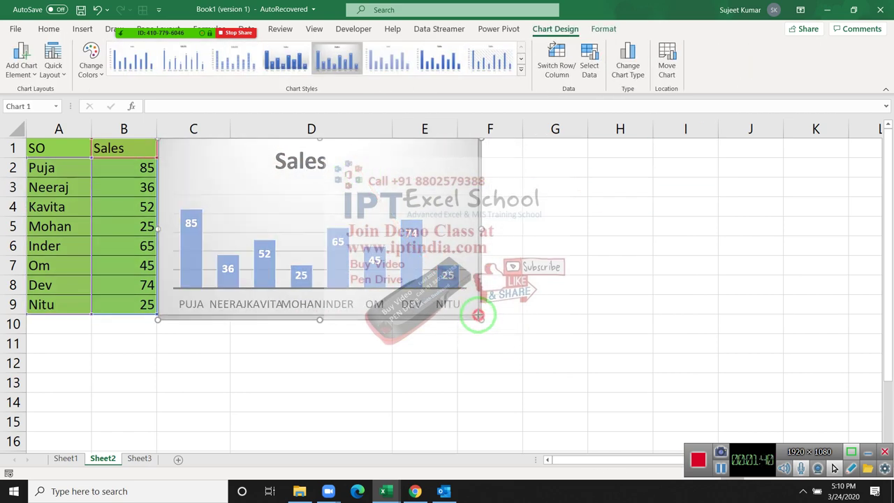
Step: Select the Sales chart title text for editing
left_click(309, 163)
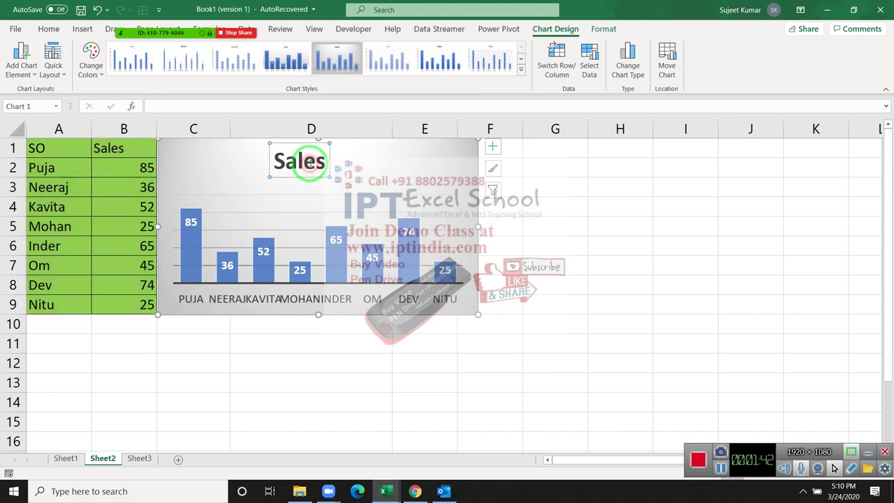
double_click(309, 163)
double_click(296, 159)
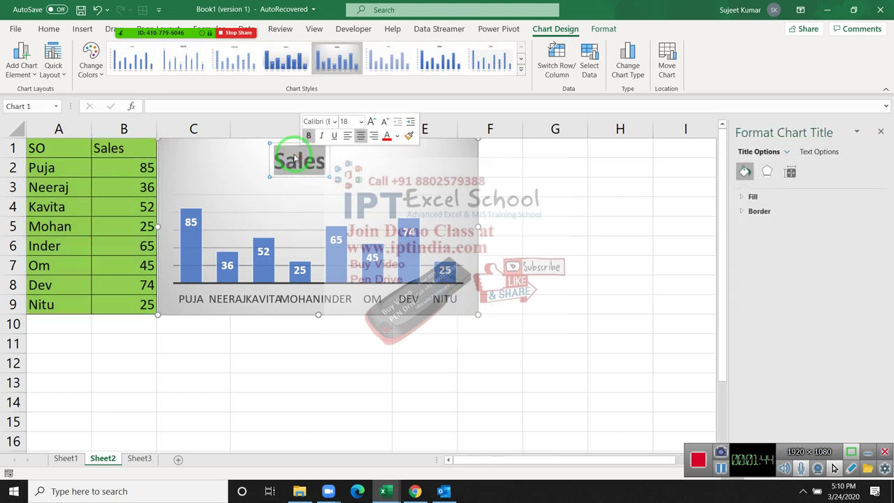
Step: Replace the chart title with 'Sales SO Wise', correcting the typos
key("Delete")
type("SO")
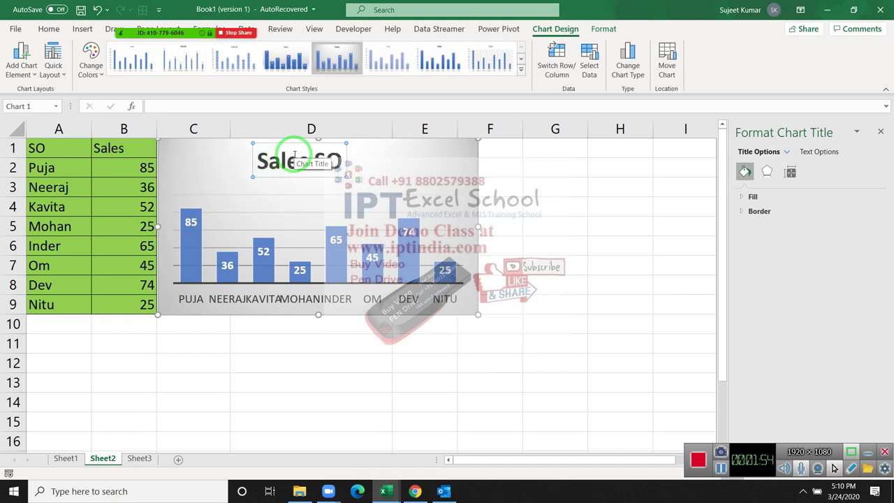
type("Woz")
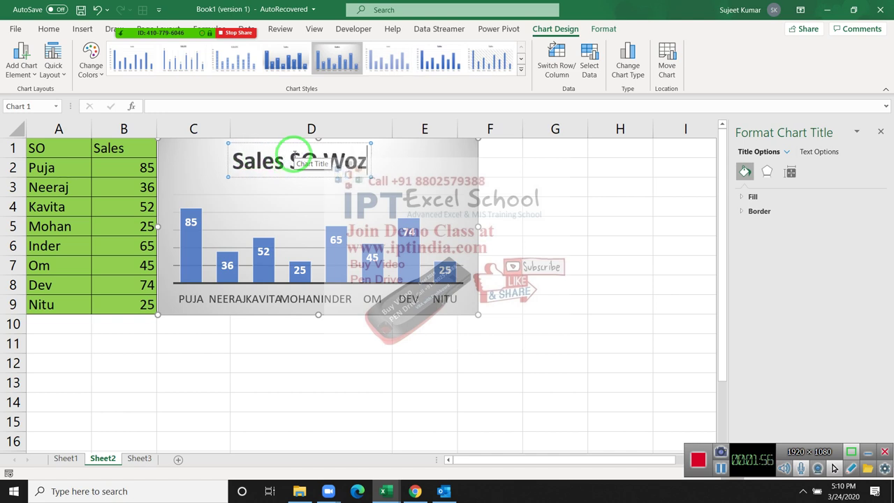
type("e")
key("BackSpace")
key("BackSpace")
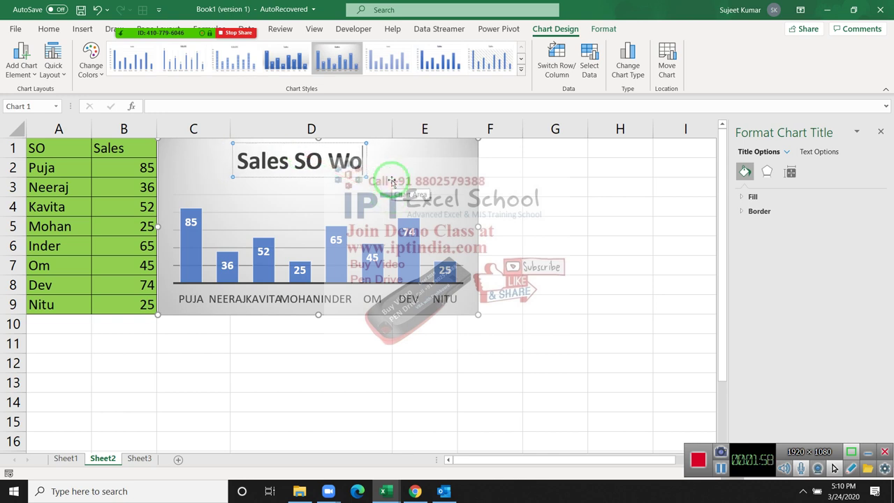
type("ise")
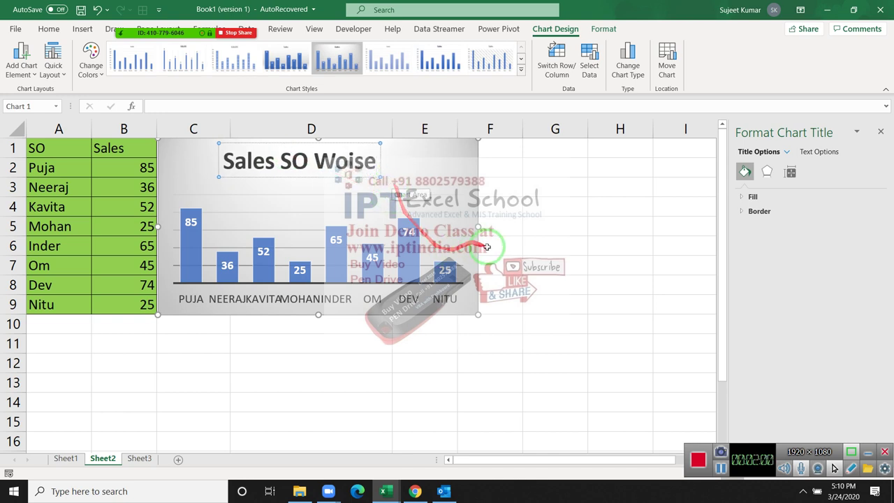
left_click(346, 160)
key("BackSpace")
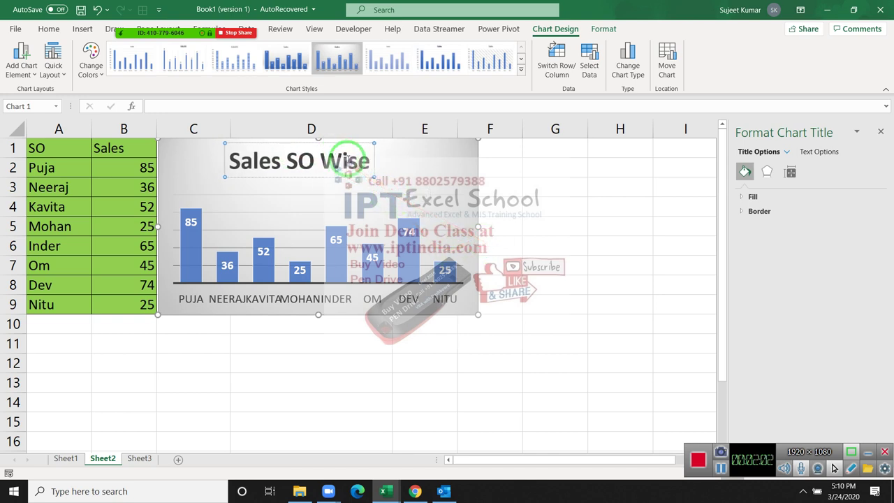
left_click(503, 207)
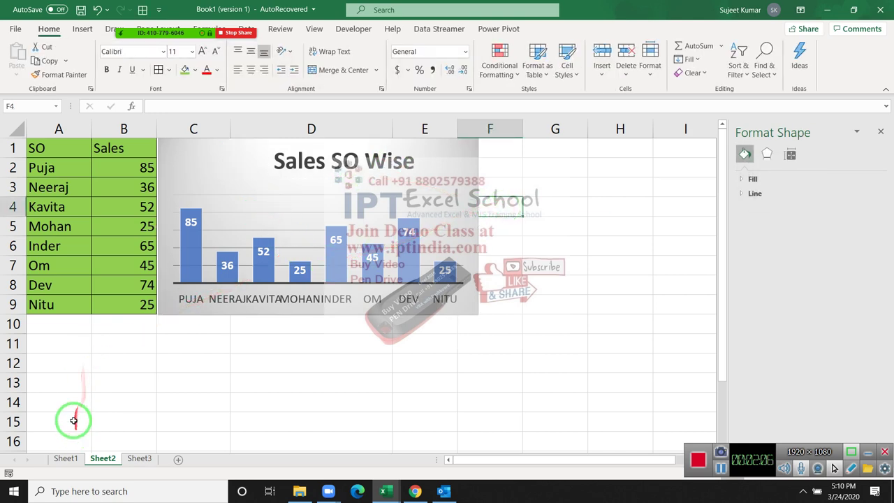
Step: Enter the headers Month in A14 and Sales in B14
left_click(62, 400)
scroll(65, 343, "down", 3)
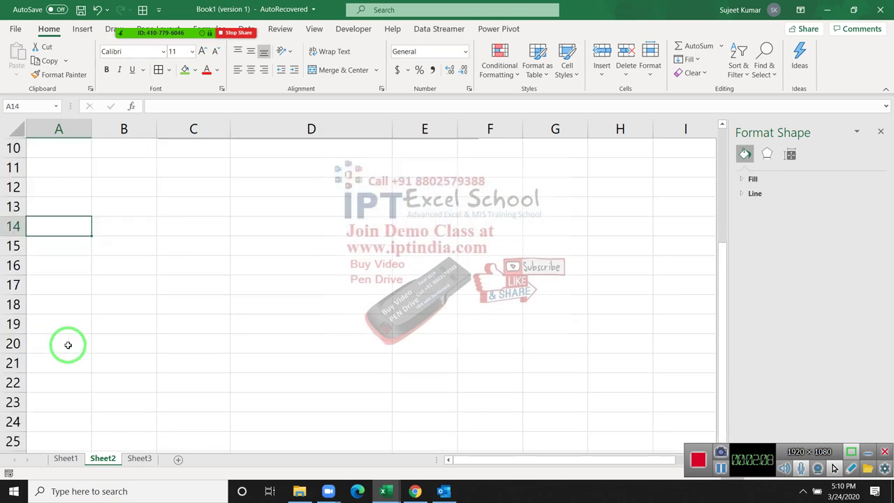
scroll(68, 345, "up", 1)
scroll(68, 345, "up", 1)
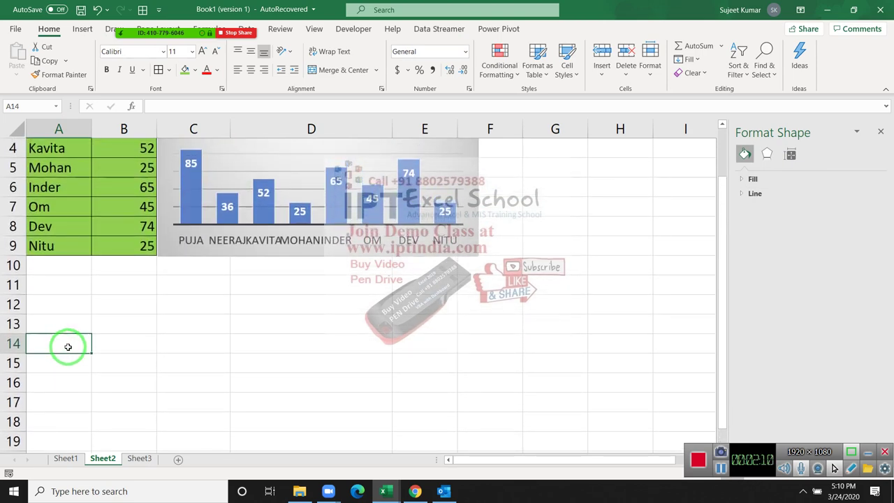
type("Month")
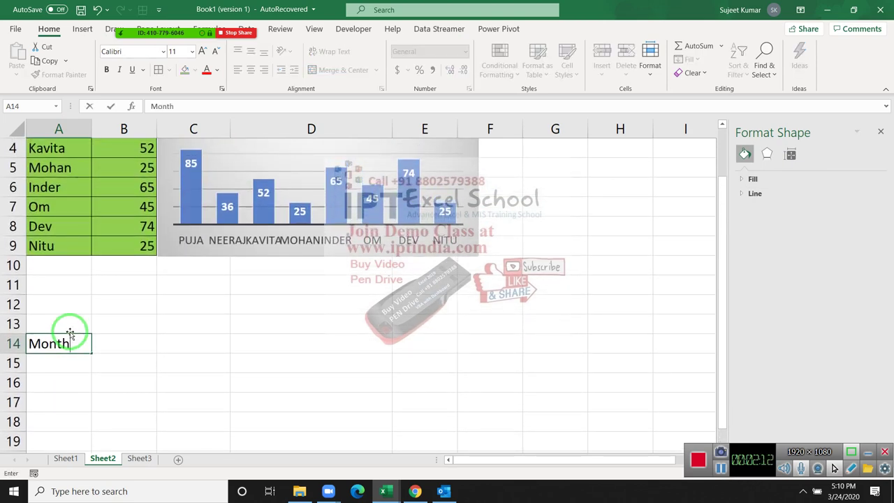
key("Tab")
type("Sales")
key("Return")
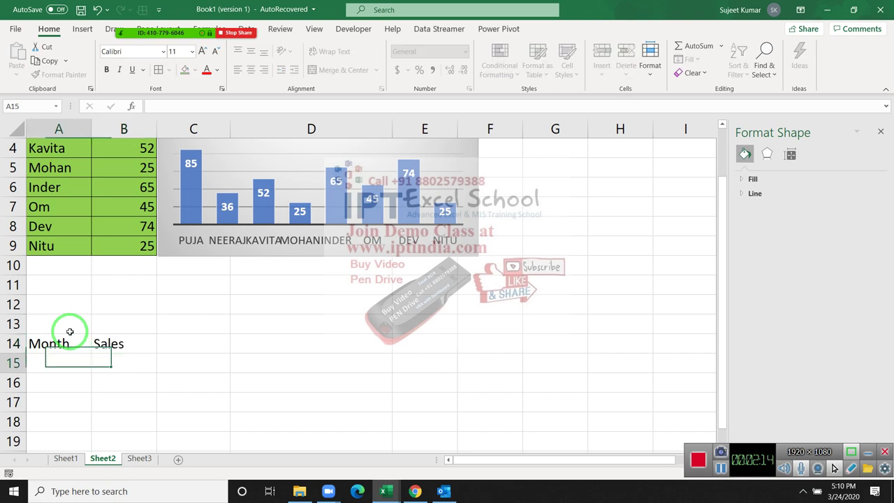
Step: Enter JAN in A15 and fill the months down to DEC in A26
type("JAN")
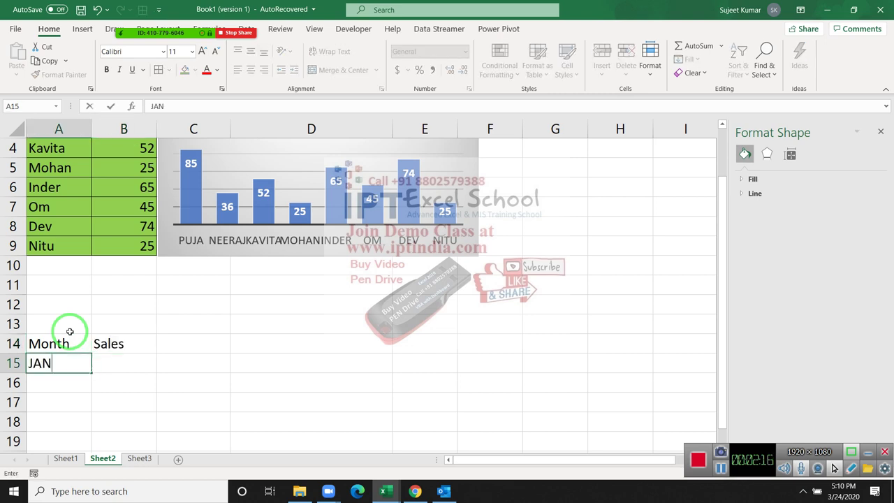
key("Return")
scroll(70, 331, "down", 3)
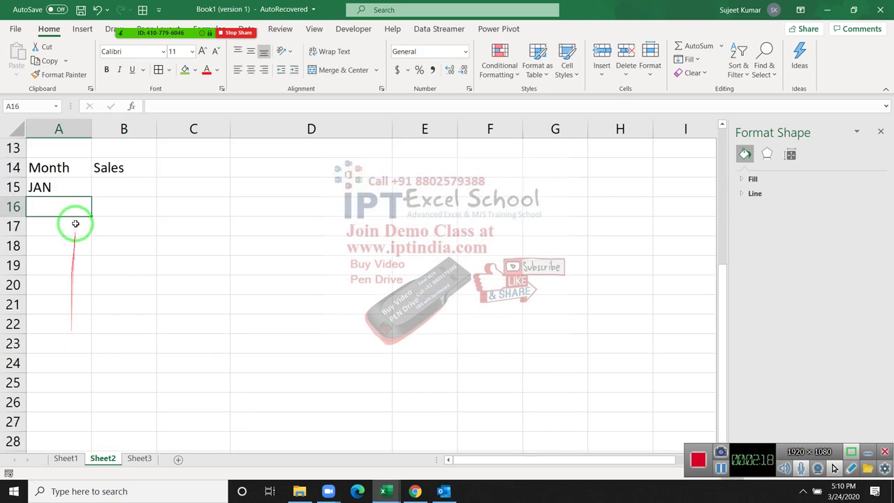
left_click(79, 194)
left_click_drag(91, 197, 73, 403)
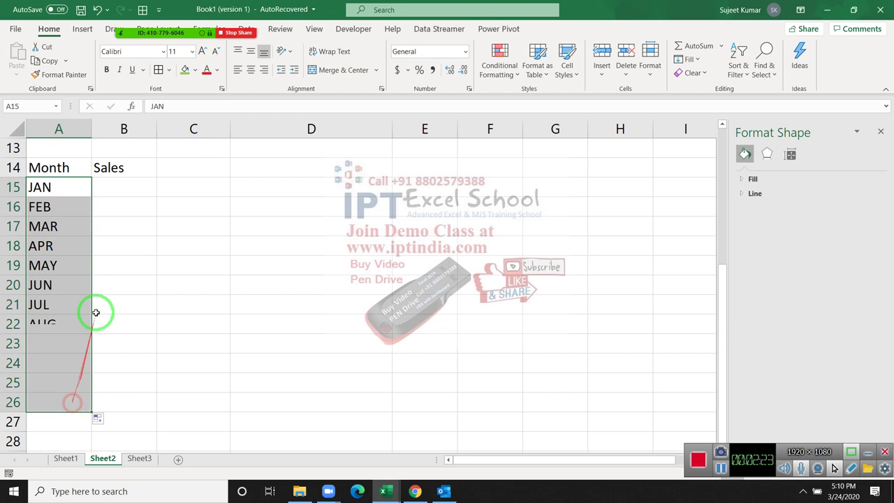
left_click_drag(114, 189, 114, 206)
Step: Fill B15:B26 with a RANDBETWEEN formula producing random 10–90 sales figures
left_click(113, 190)
type("ra")
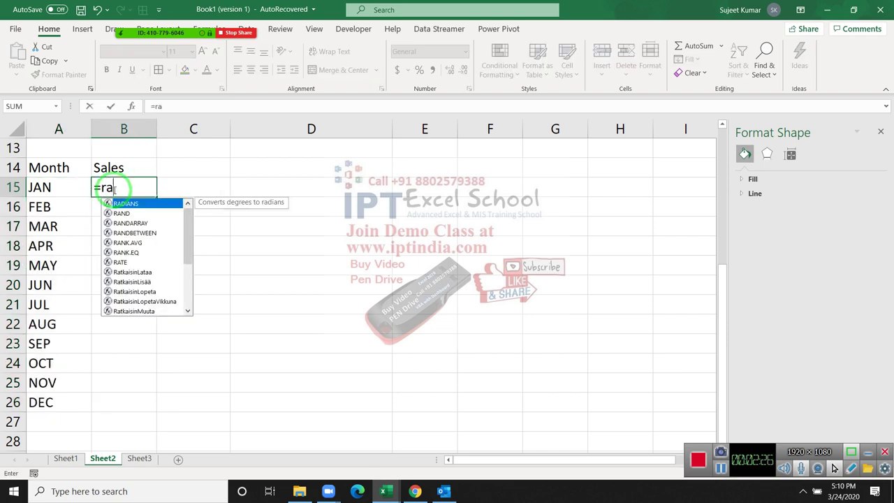
key("Down")
key("Down")
key("Down")
key("Tab")
type("1")
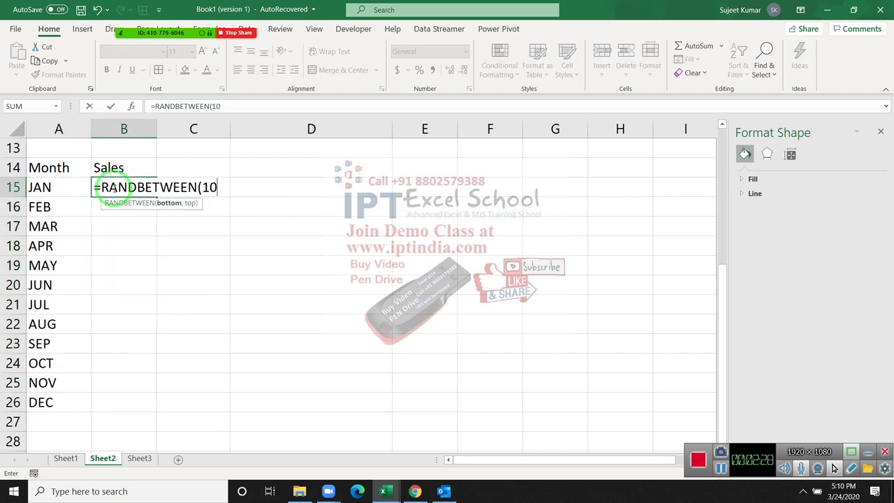
key("Return")
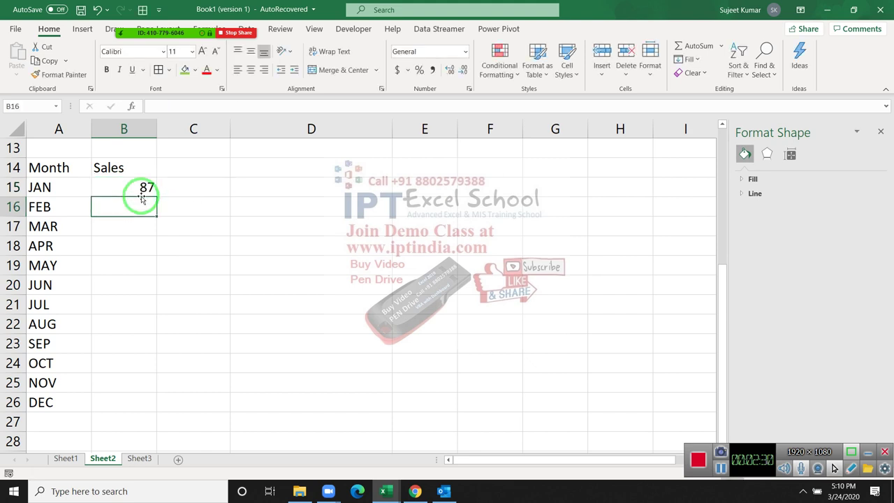
key("Left")
key("ctrl+Down")
key("Right")
key("ctrl+shift+Up")
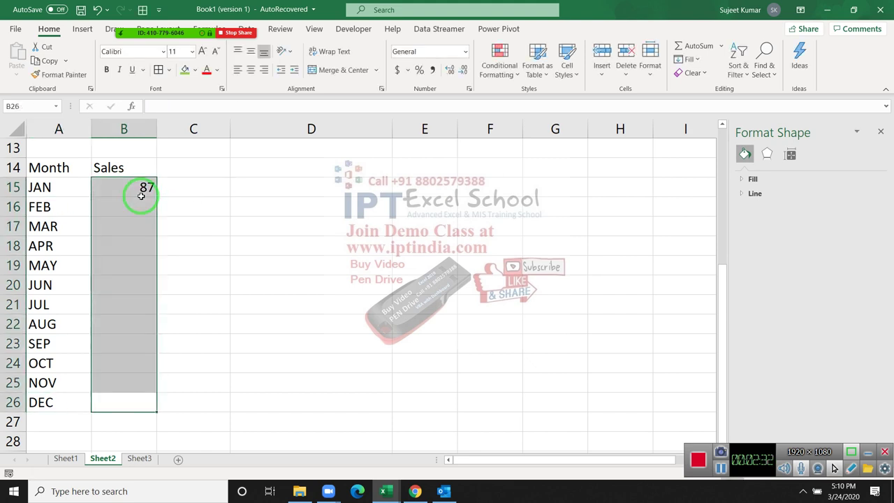
key("ctrl+d")
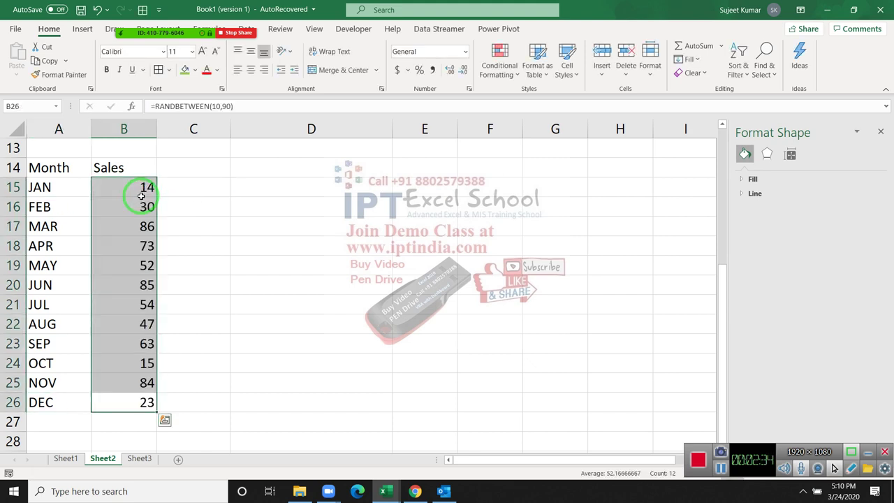
Step: Copy B15:B26 and paste it back as values
key("ctrl+q")
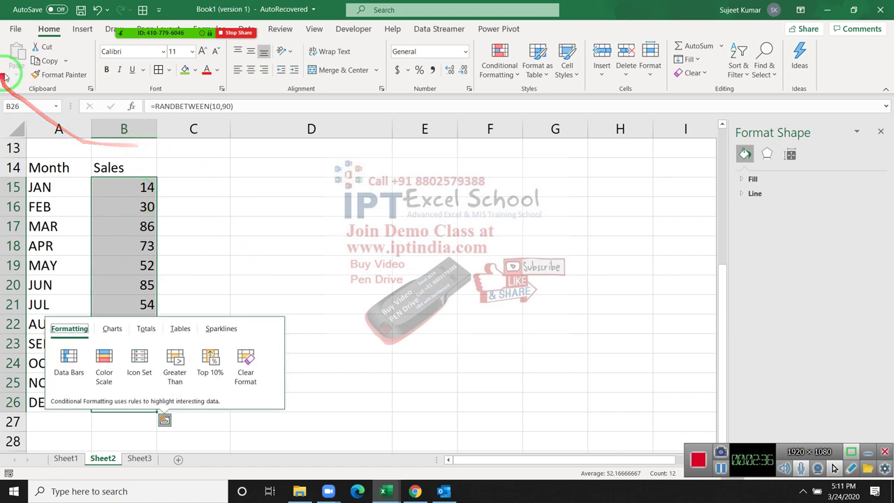
left_click(61, 31)
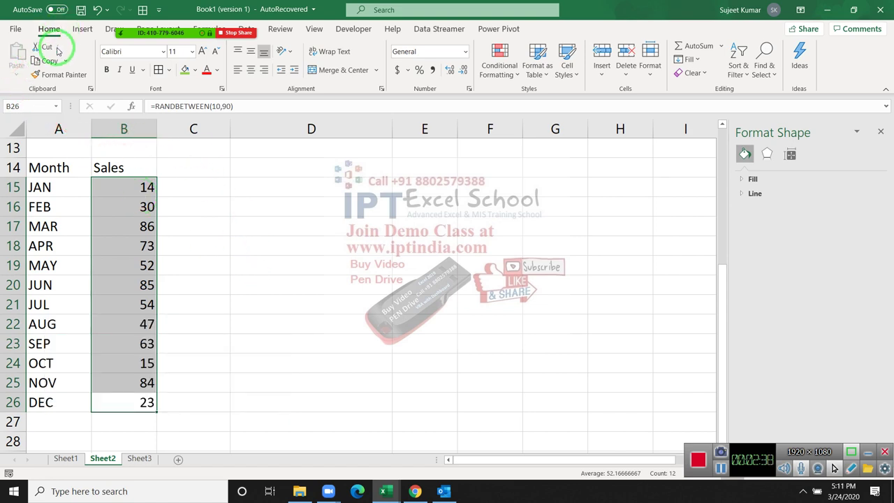
left_click(48, 61)
left_click(16, 75)
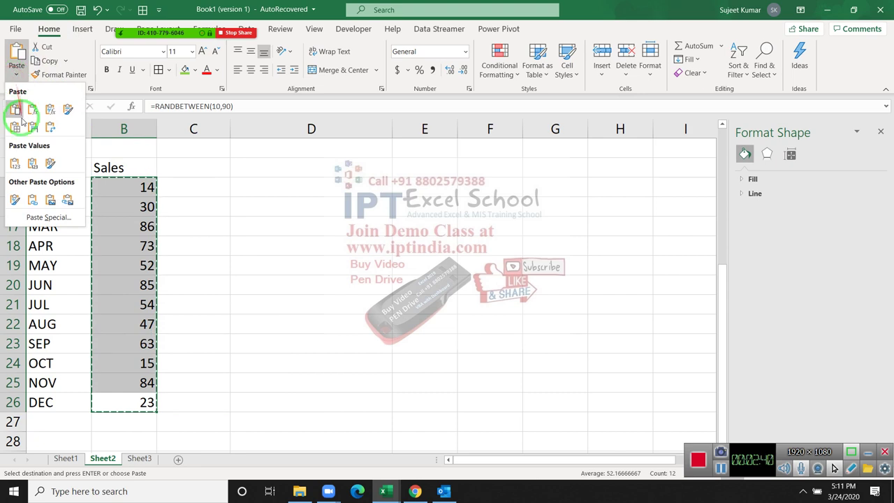
left_click(13, 164)
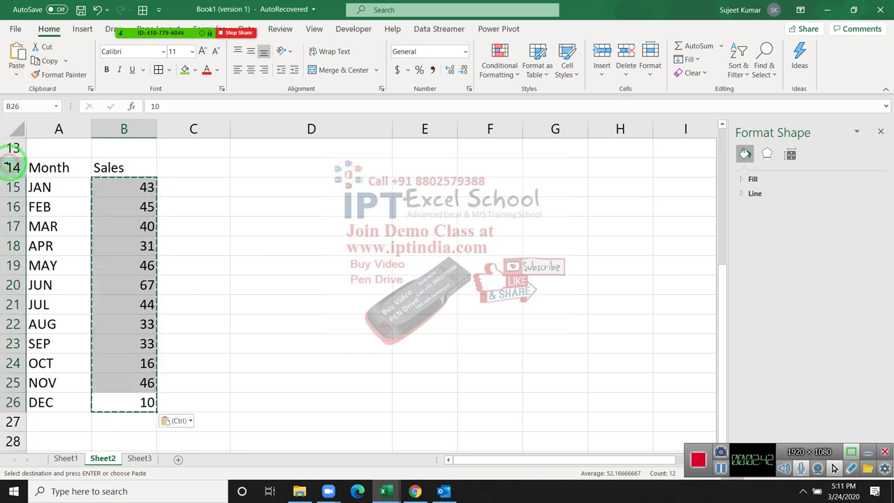
left_click(119, 200)
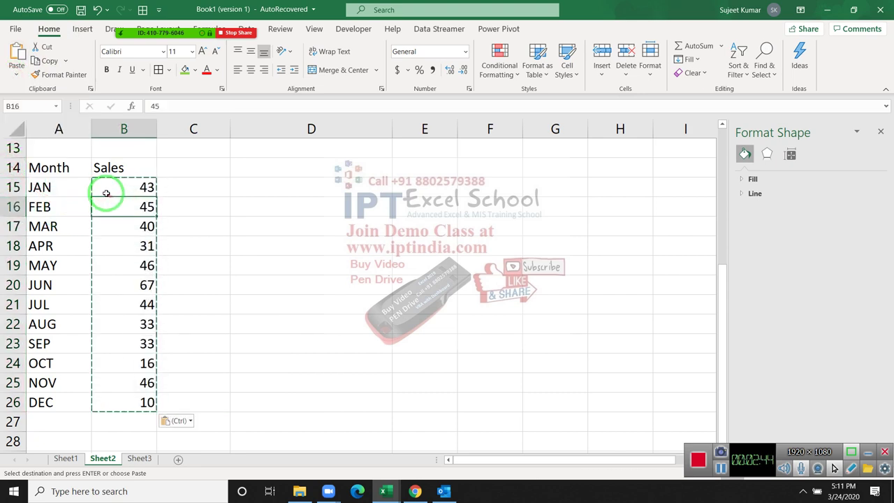
key("Escape")
Step: Give A14:B26 dark blue fill and All Borders, with bold Month and Sales headers
left_click_drag(35, 166, 125, 403)
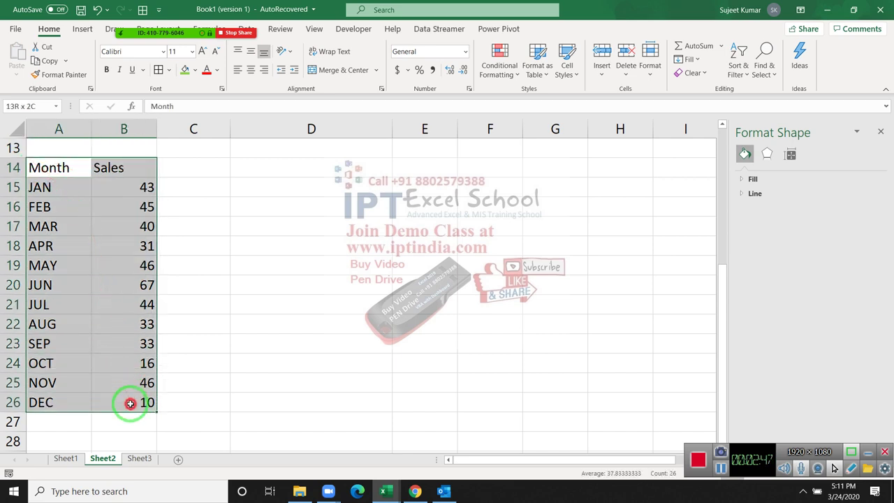
left_click(194, 71)
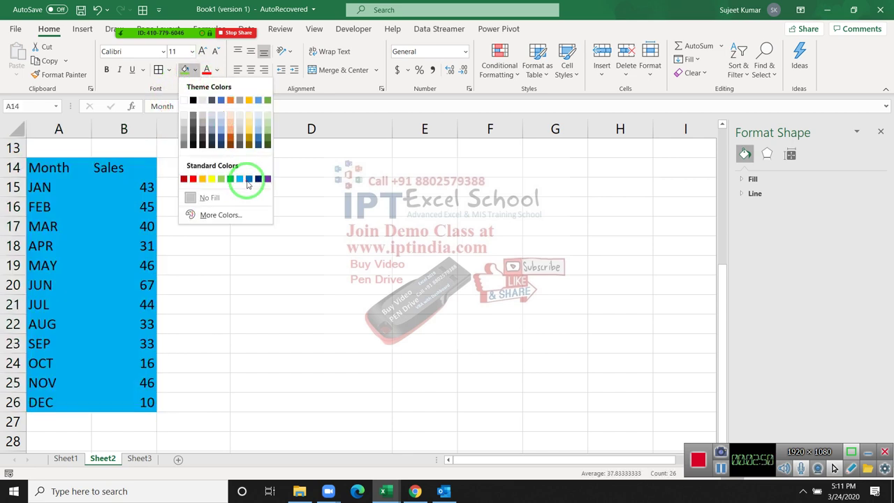
left_click(248, 180)
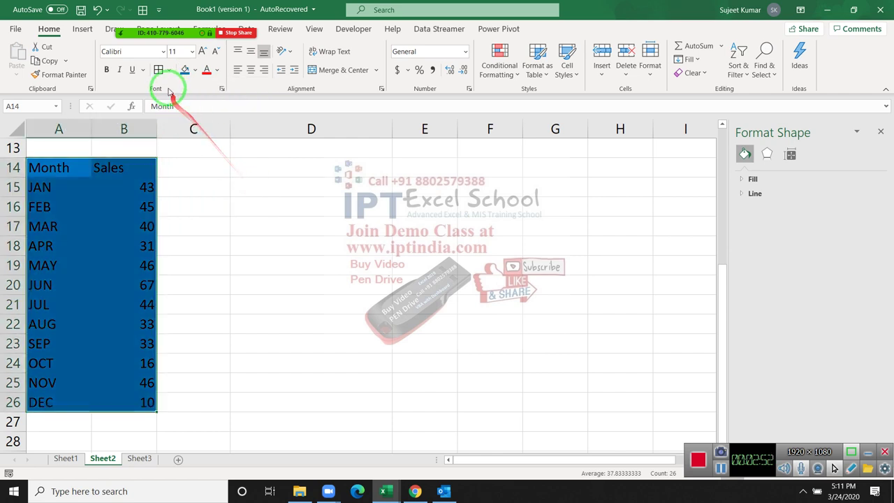
left_click(160, 72)
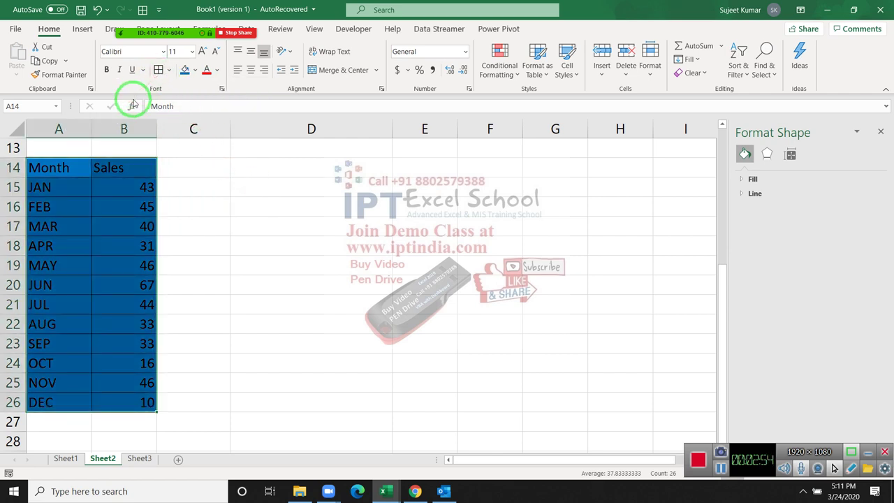
left_click_drag(82, 164, 109, 163)
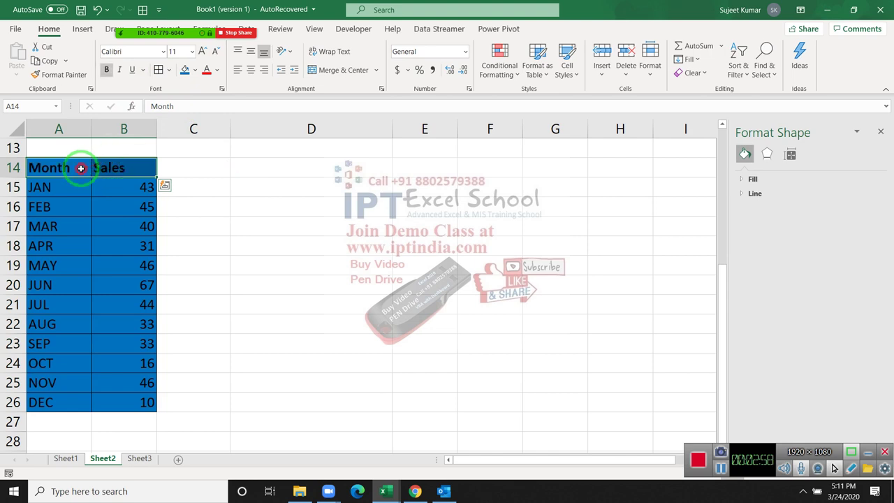
left_click(80, 169)
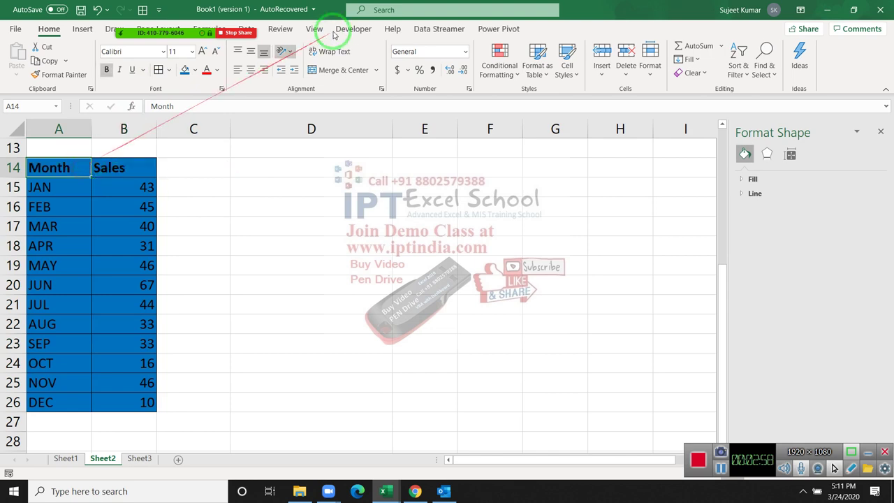
left_click(129, 35)
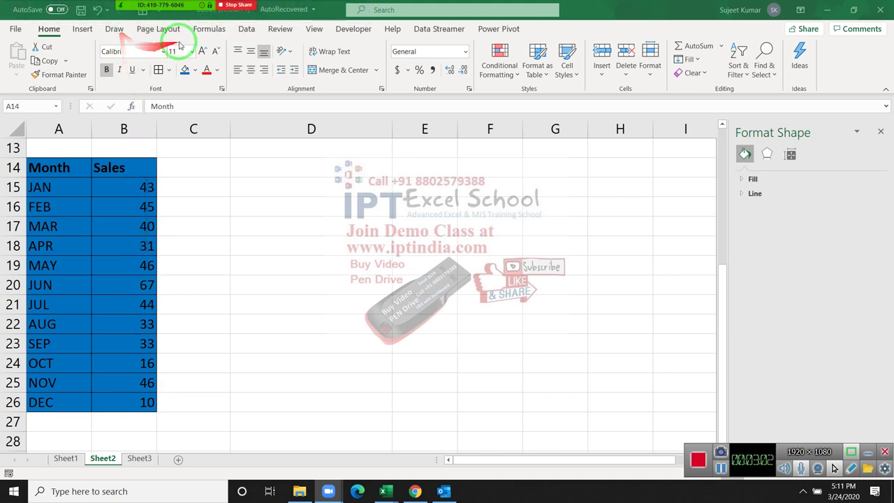
left_click(208, 31)
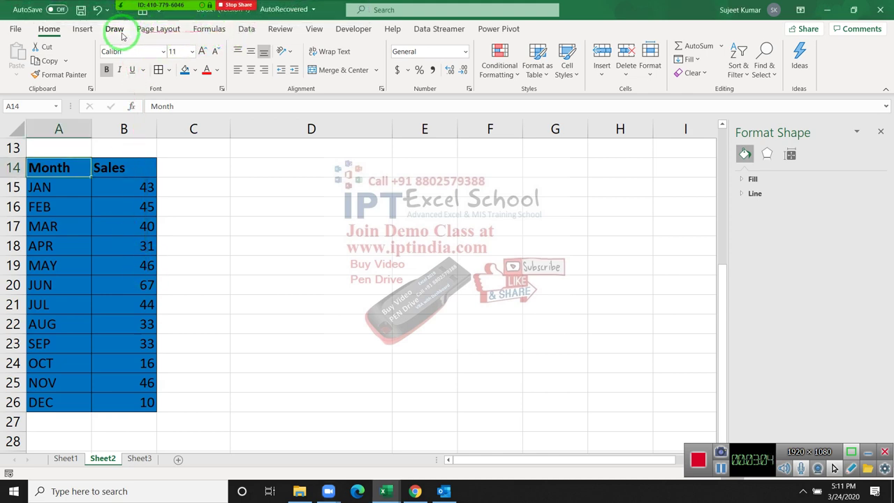
Step: Insert a 3-D clustered column chart of monthly sales with the dark data-label style
left_click(86, 32)
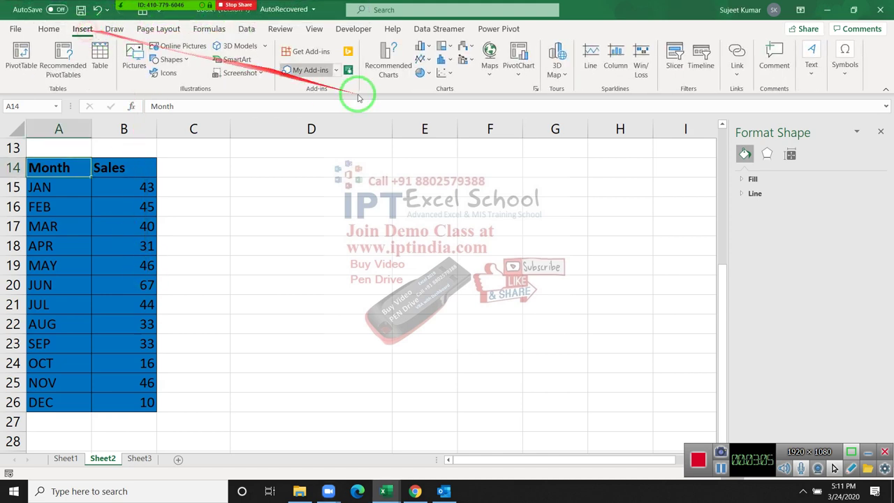
left_click(430, 47)
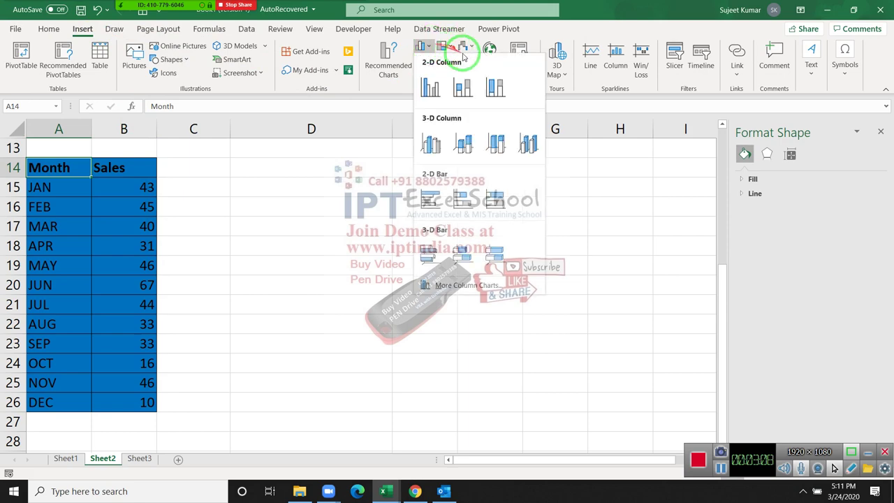
left_click(441, 151)
left_click_drag(211, 174, 237, 181)
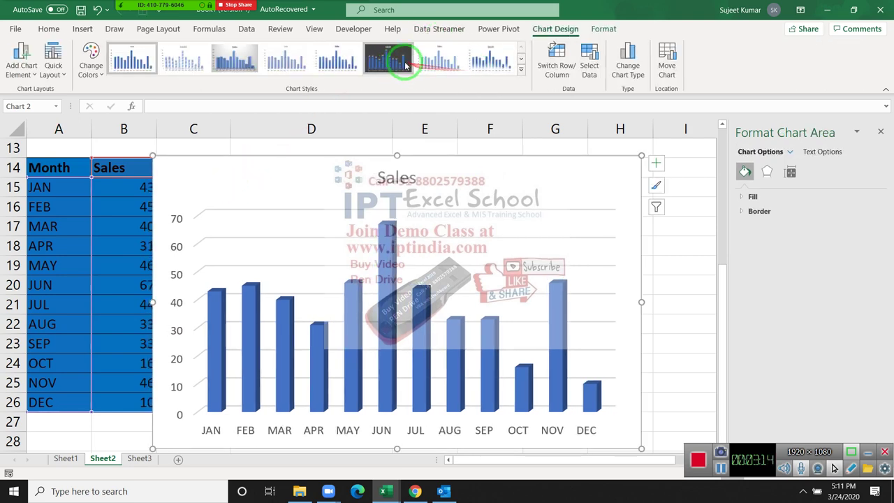
left_click(405, 64)
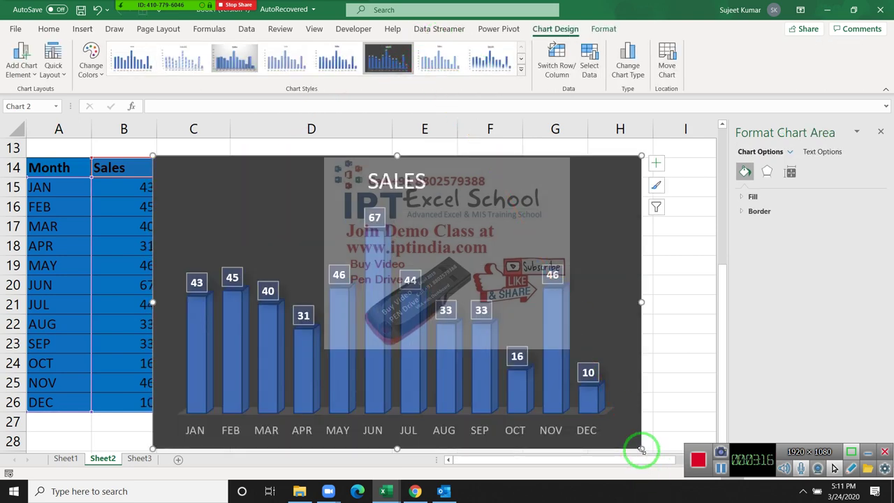
Step: Resize the 3-D chart narrower and position it beside the Month/Sales table
left_click_drag(641, 449, 638, 393)
left_click_drag(218, 164, 220, 164)
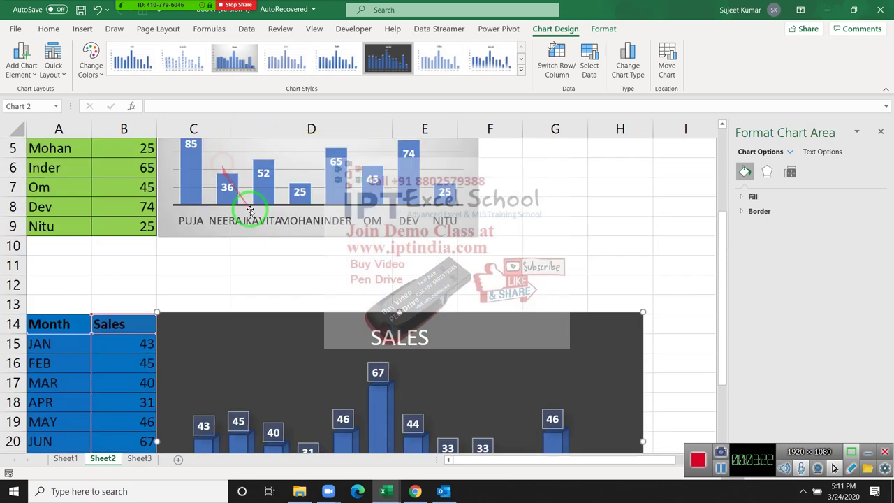
scroll(240, 203, "up", 2)
scroll(253, 216, "up", 1)
scroll(254, 215, "down", 1)
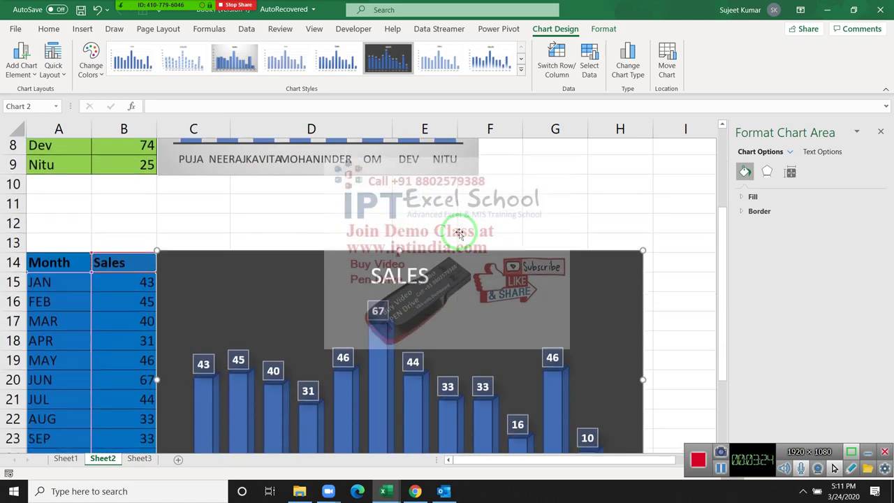
scroll(489, 349, "down", 2)
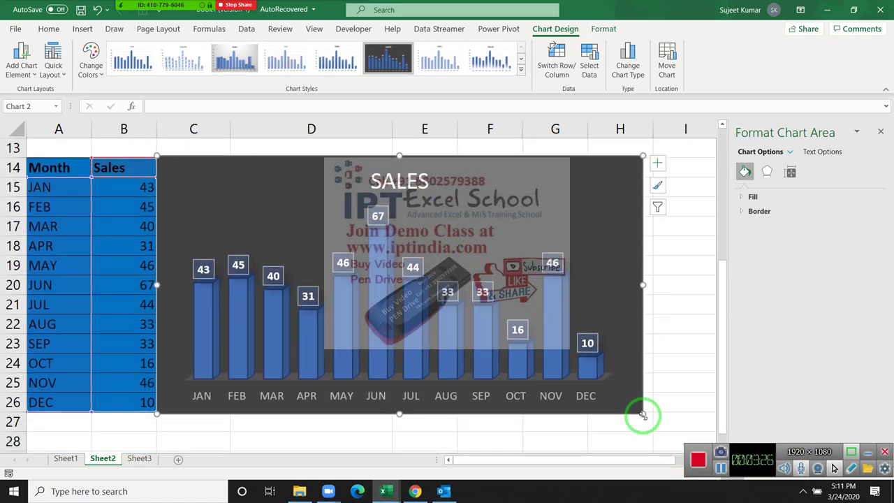
left_click_drag(642, 414, 514, 415)
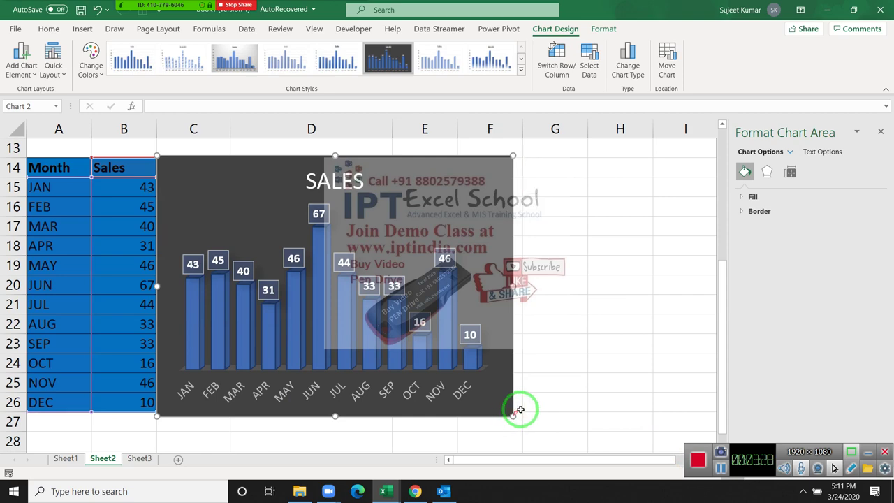
scroll(520, 409, "up", 3)
scroll(519, 409, "down", 1)
scroll(519, 403, "down", 1)
Step: Select the chart's SALES title for editing
left_click(569, 384)
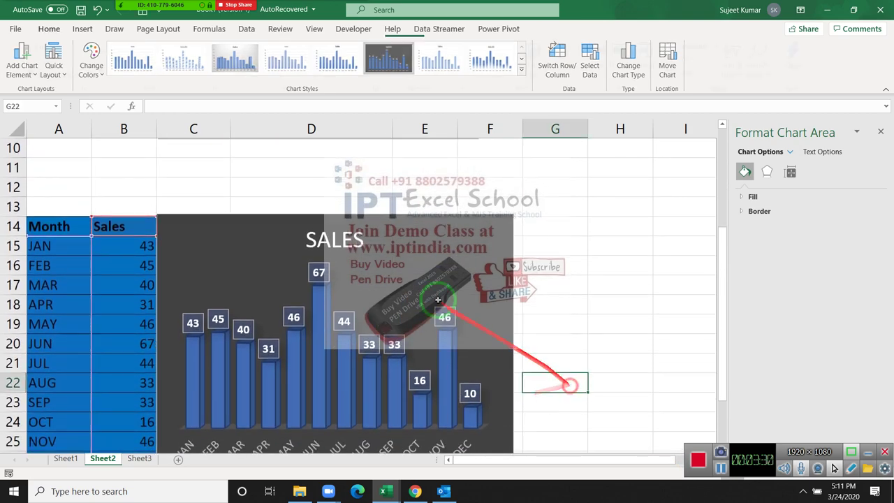
left_click(352, 240)
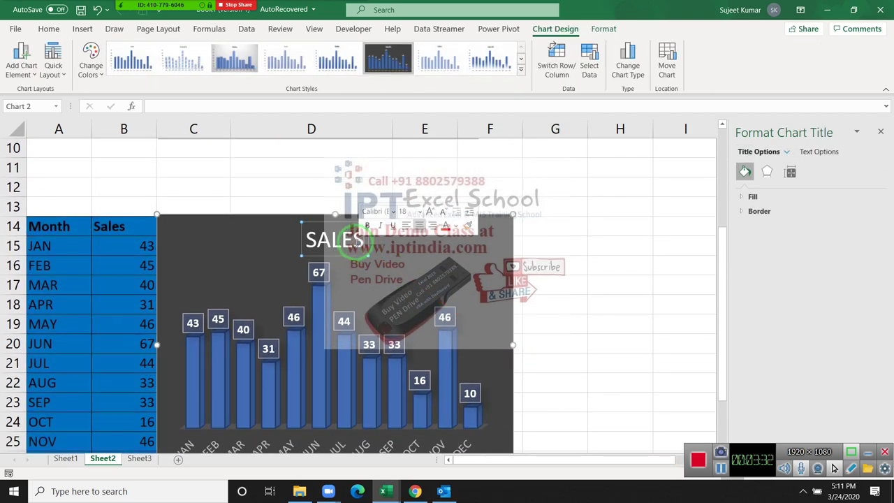
left_click(353, 240)
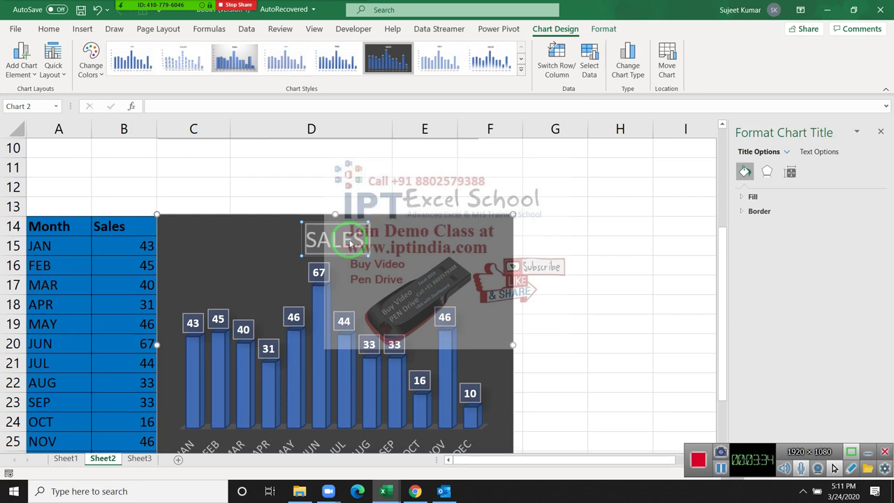
Step: Replace the SALES title text with 'MONTH WISE SALES'
key("Escape")
key("Delete")
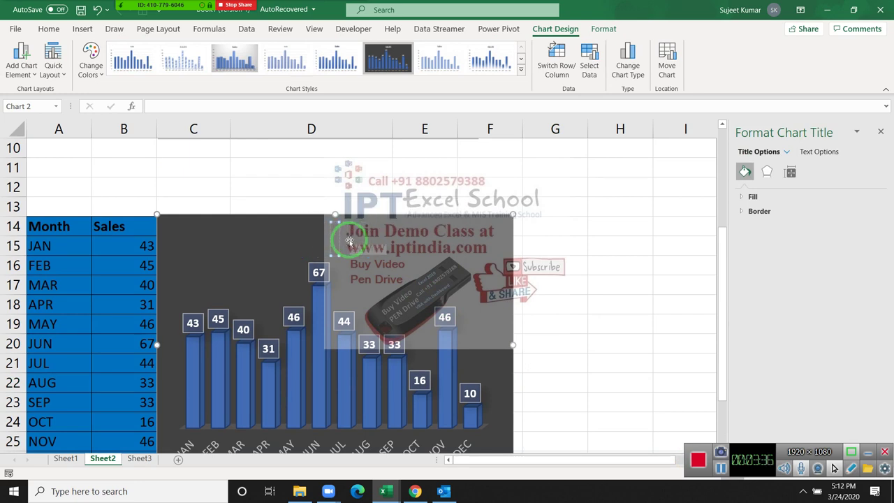
type("MONT")
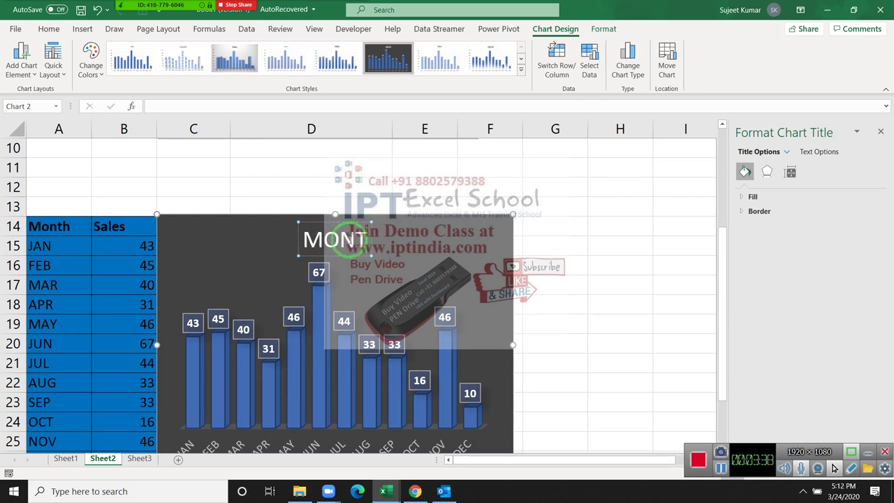
type("H")
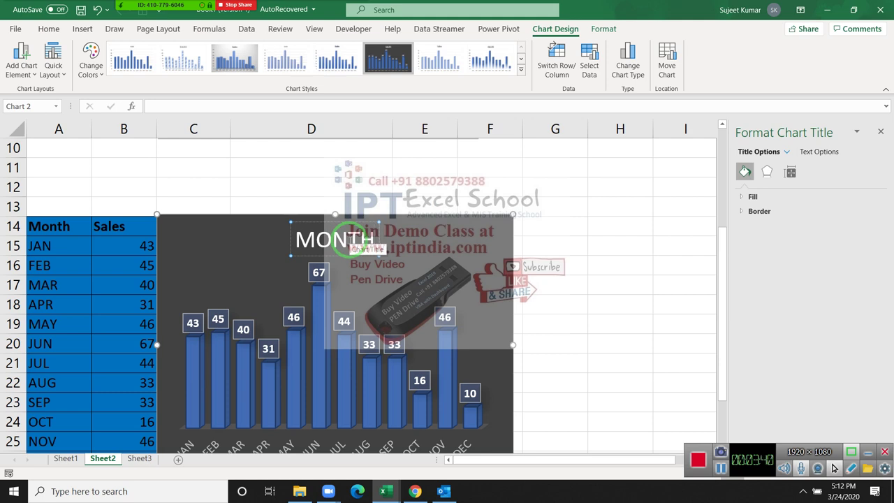
type(" WISE")
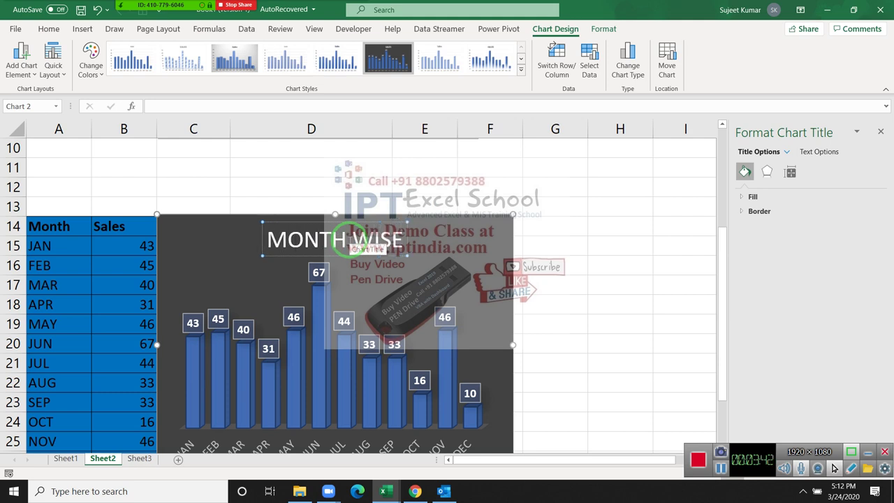
type(" SALES")
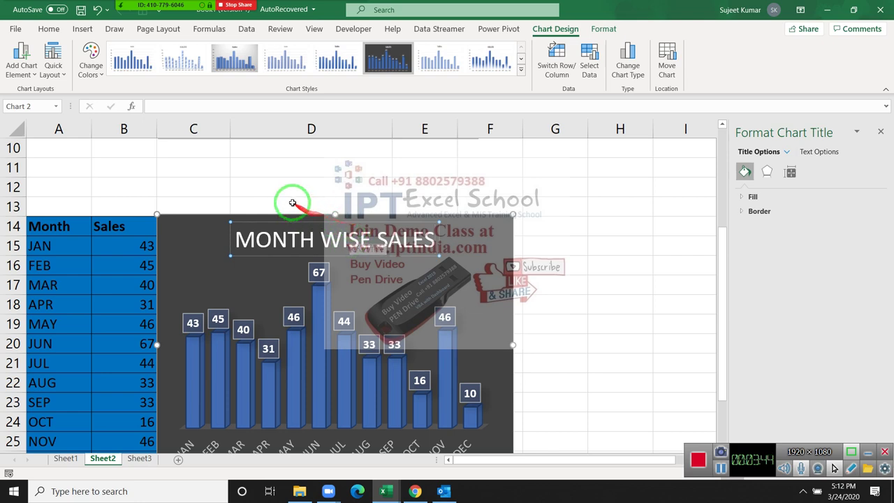
left_click(286, 195)
scroll(285, 202, "up", 3)
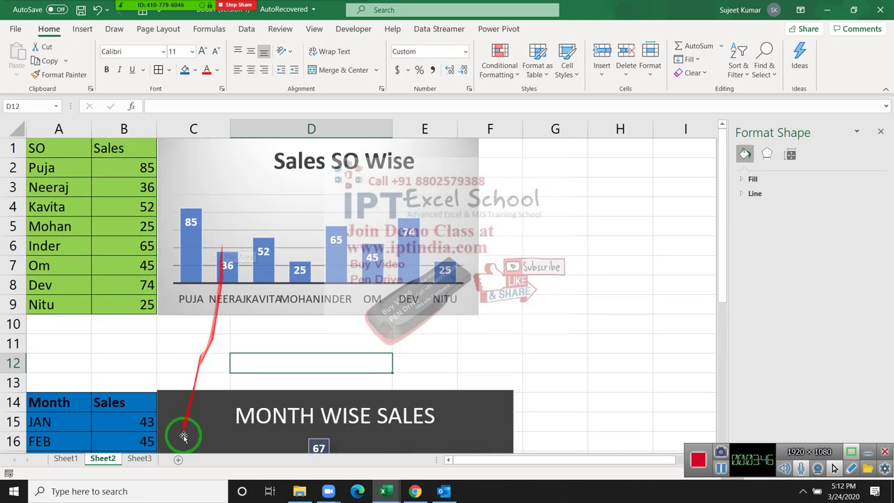
Step: Go to the empty third sheet and rename it Summary
left_click(134, 458)
left_click(133, 452)
type("Summary")
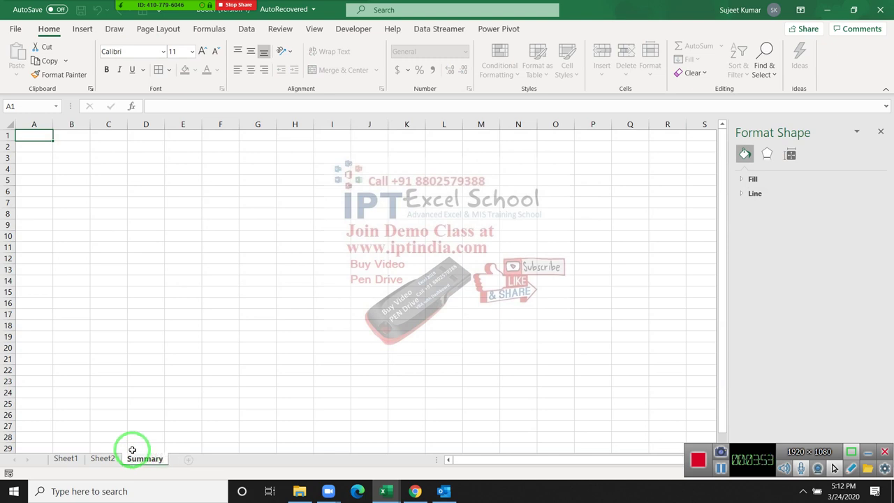
left_click(98, 242)
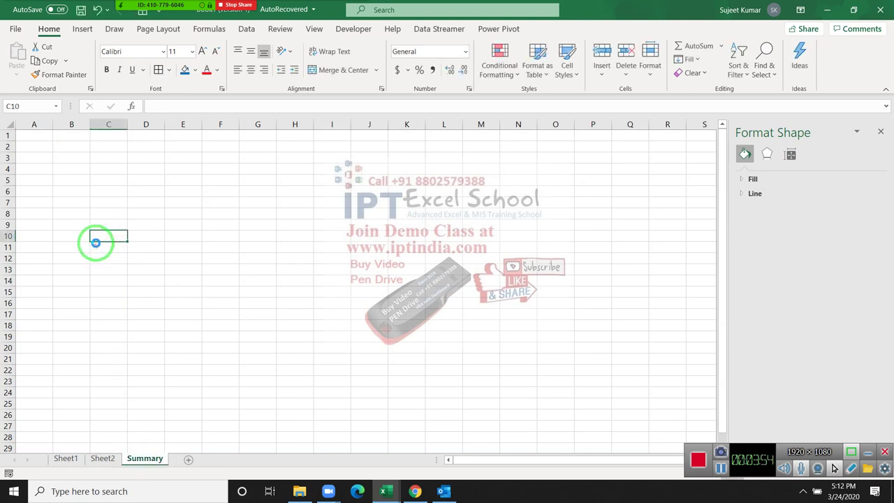
scroll(92, 242, "up", 2, "ctrl")
scroll(77, 216, "up", 1, "ctrl")
Step: Enter the label 'Select' in cell A3 and select cell B3
left_click(50, 174)
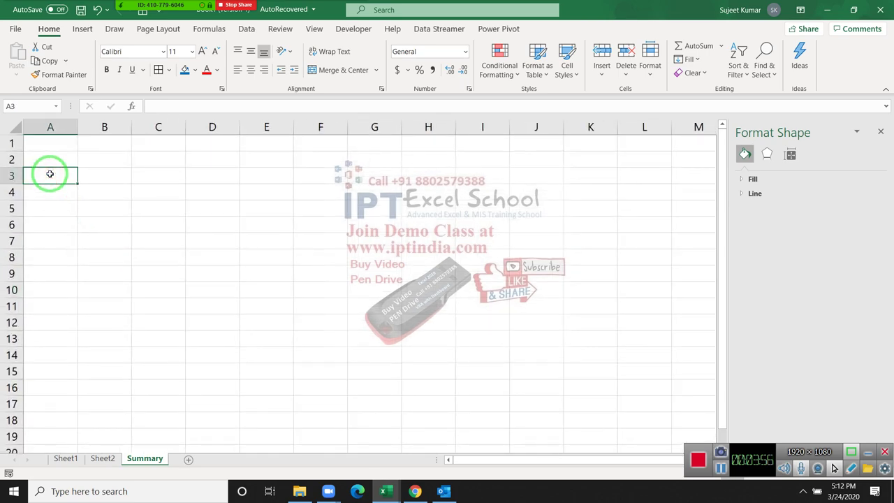
type("Select")
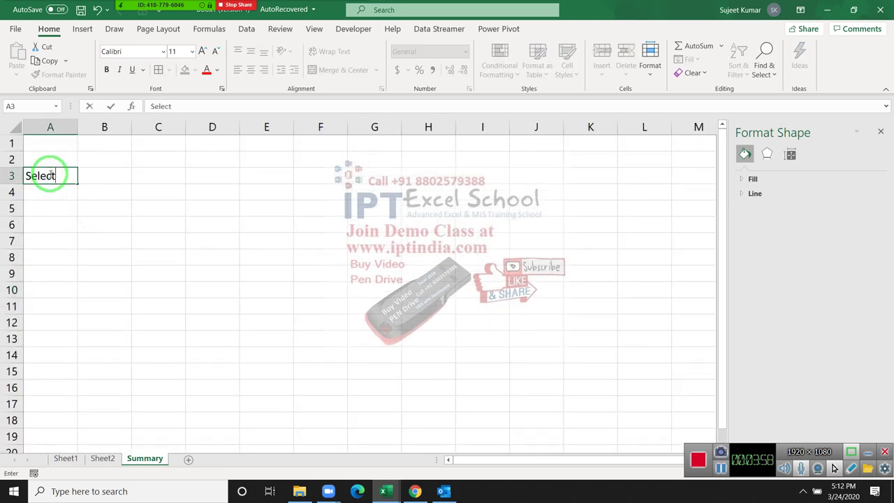
left_click(88, 188)
left_click(88, 175)
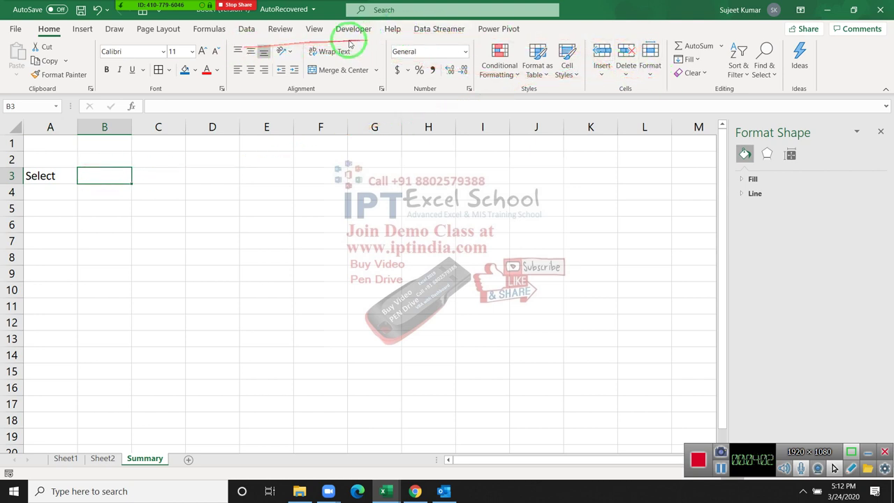
left_click(246, 29)
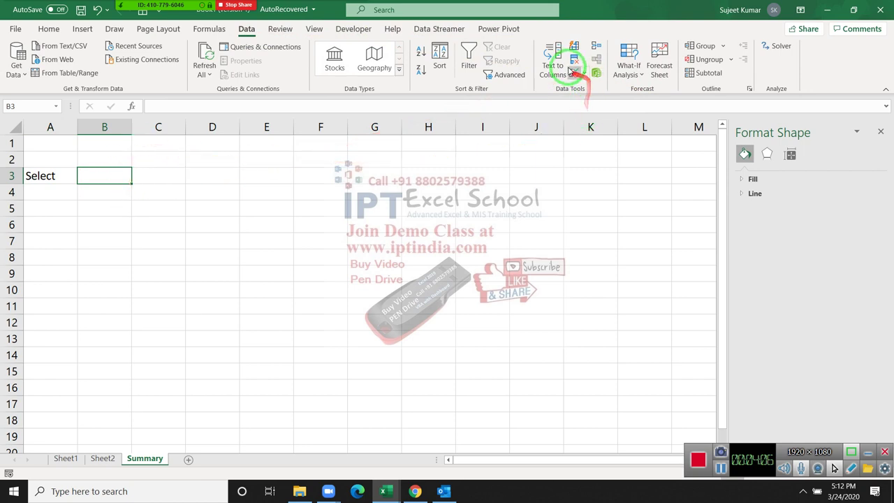
Step: Add a data validation list with source SO,Month to cell B3
left_click(573, 73)
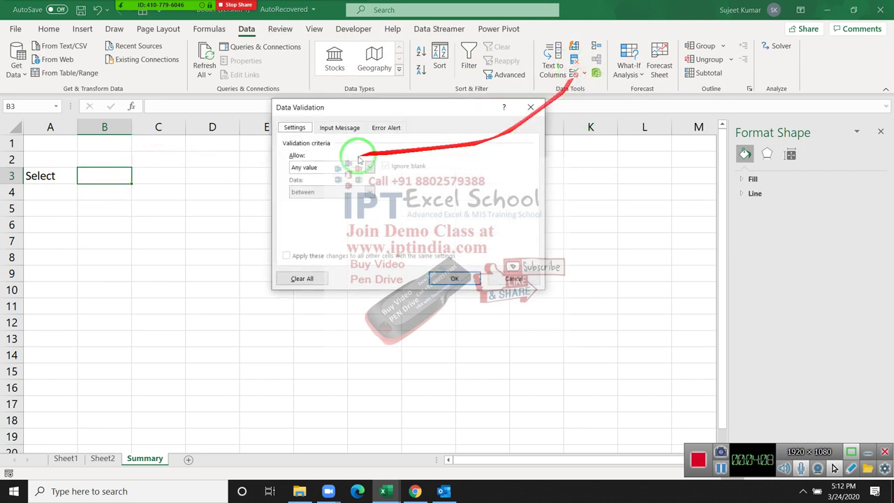
left_click(310, 171)
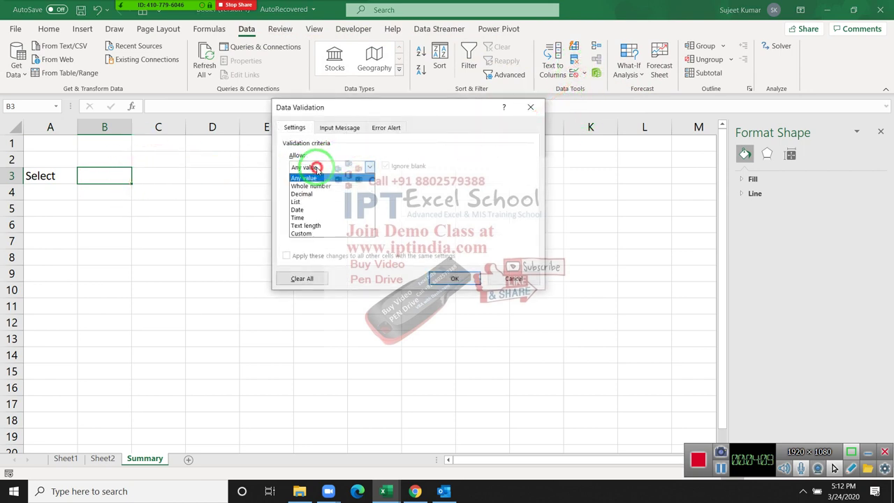
left_click(299, 202)
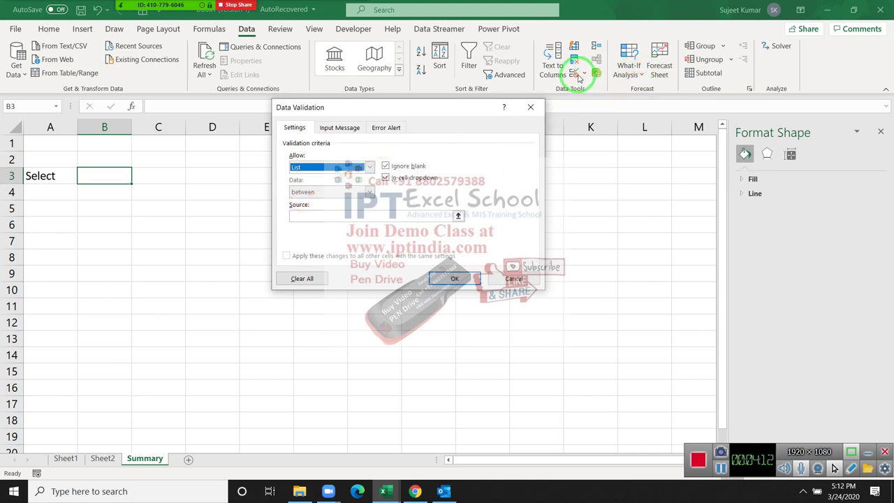
left_click(368, 215)
type("SO,Month")
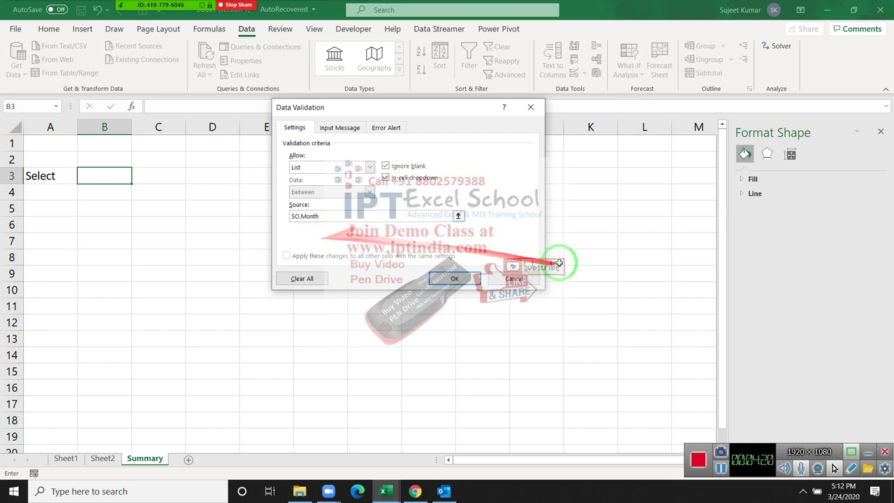
left_click(454, 277)
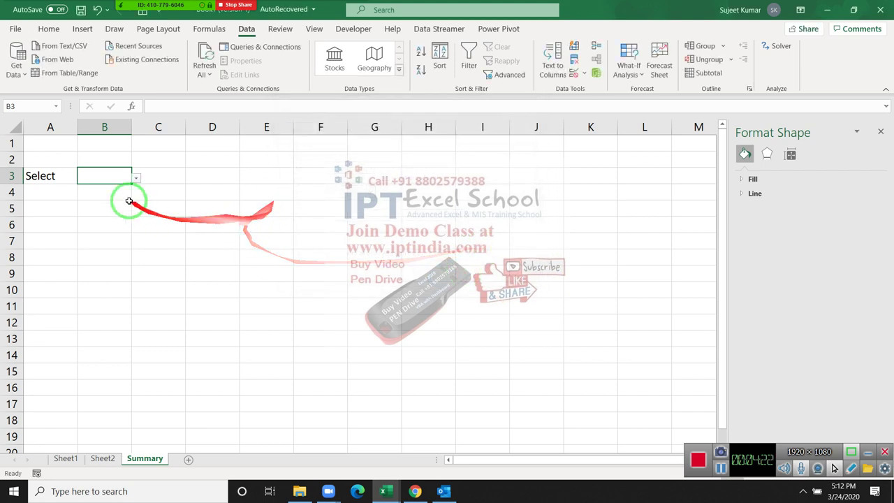
Step: Choose SO from B3's dropdown, then return to Sheet2
left_click(136, 179)
left_click(122, 179)
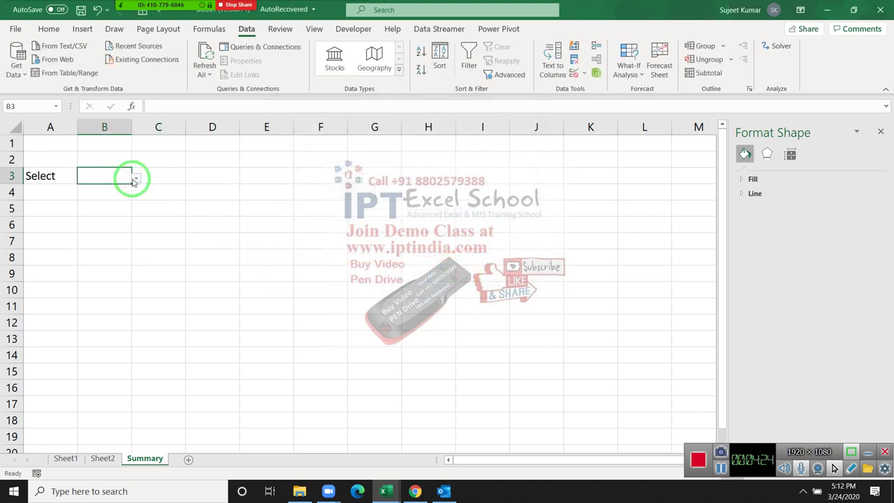
left_click(137, 179)
left_click(119, 189)
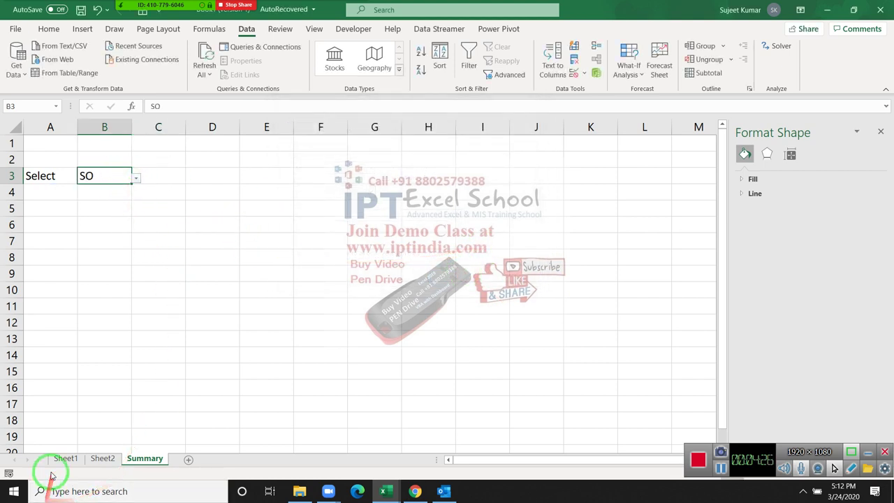
left_click(103, 458)
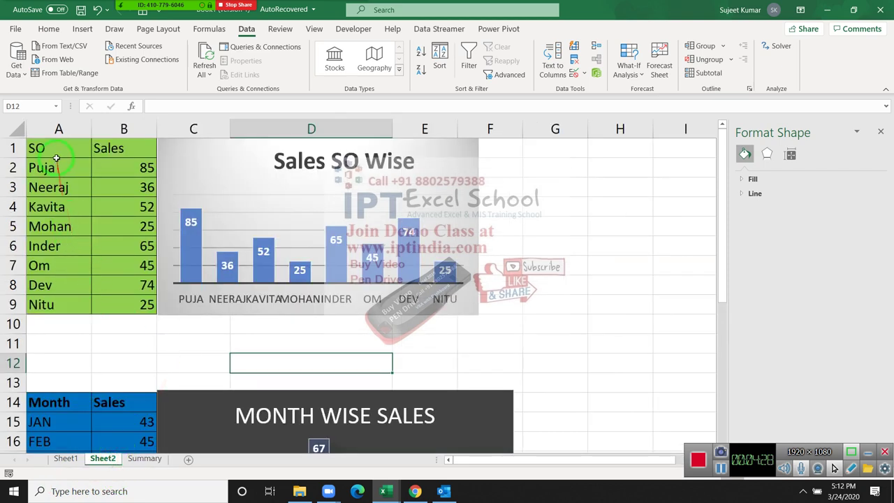
Step: Turn off gridline display on Sheet2
left_click_drag(56, 157, 470, 310)
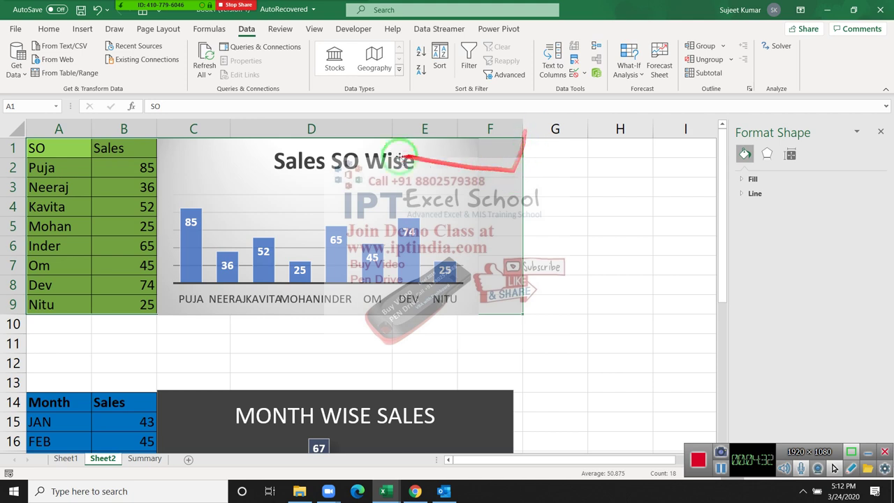
left_click(164, 29)
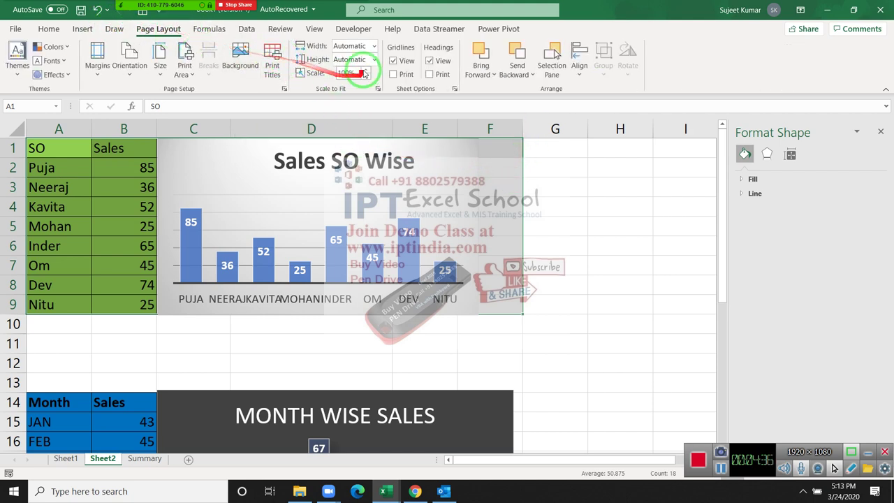
left_click(394, 61)
left_click(623, 228)
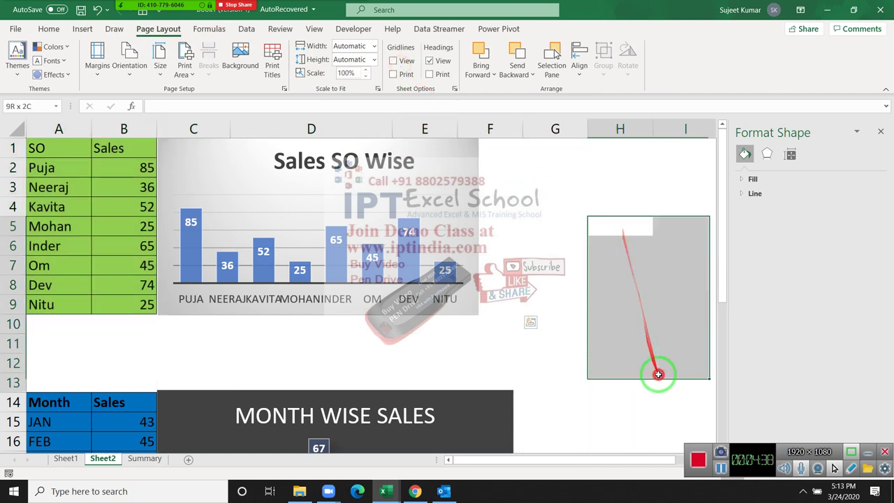
Step: Copy Sheet2's SO table and chart and paste it as a linked picture at Summary B7
mouse_move(41, 145)
left_mouse_down()
mouse_move(460, 309)
mouse_move(461, 321)
left_mouse_up()
key("ctrl+c")
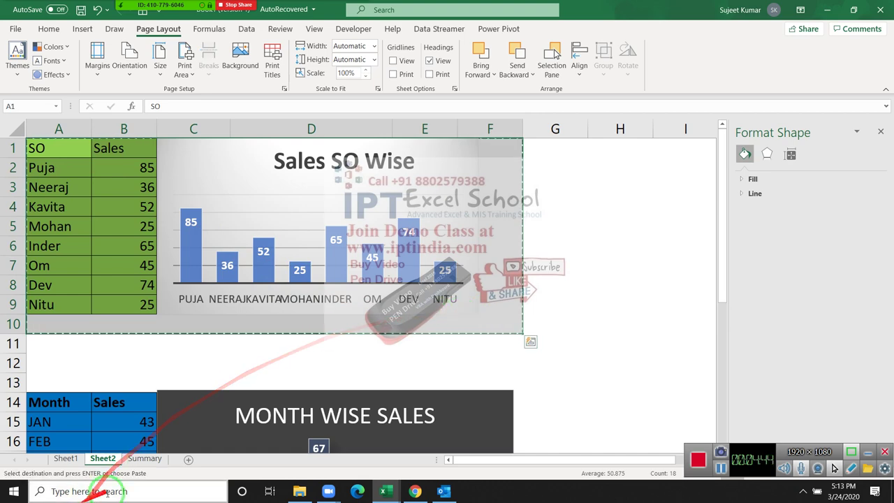
left_click(144, 458)
left_click(107, 237)
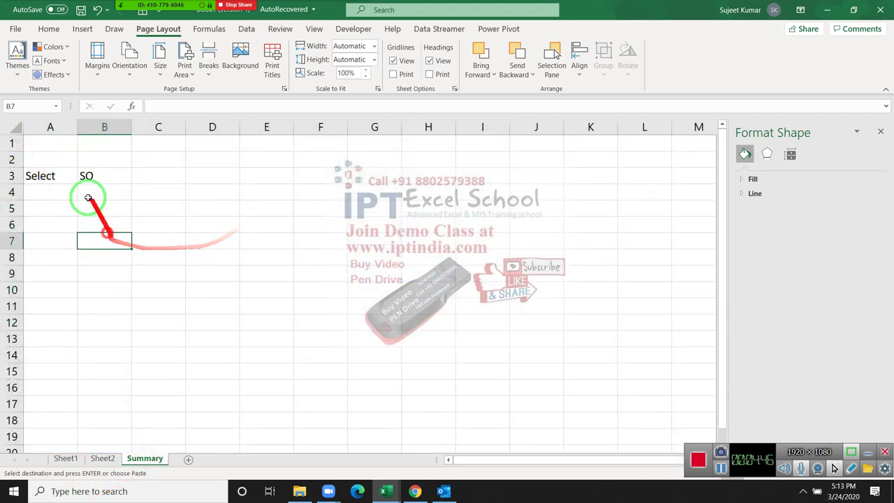
left_click(48, 29)
left_click(16, 73)
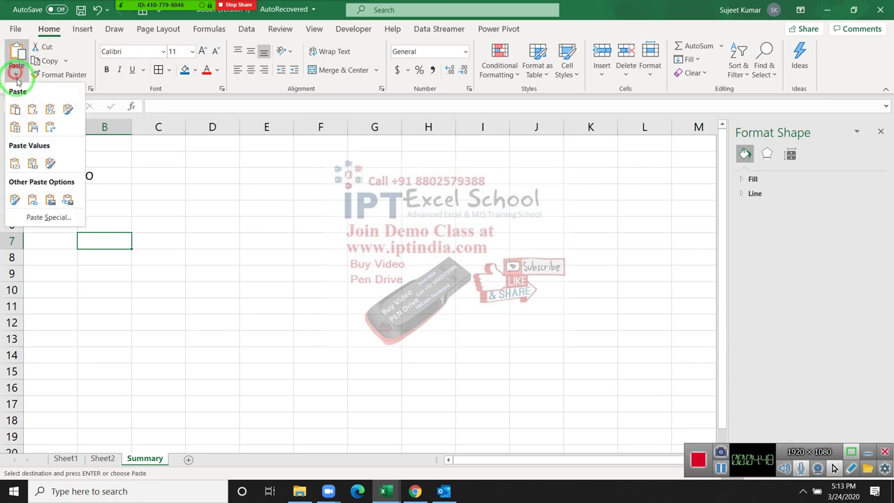
left_click(68, 202)
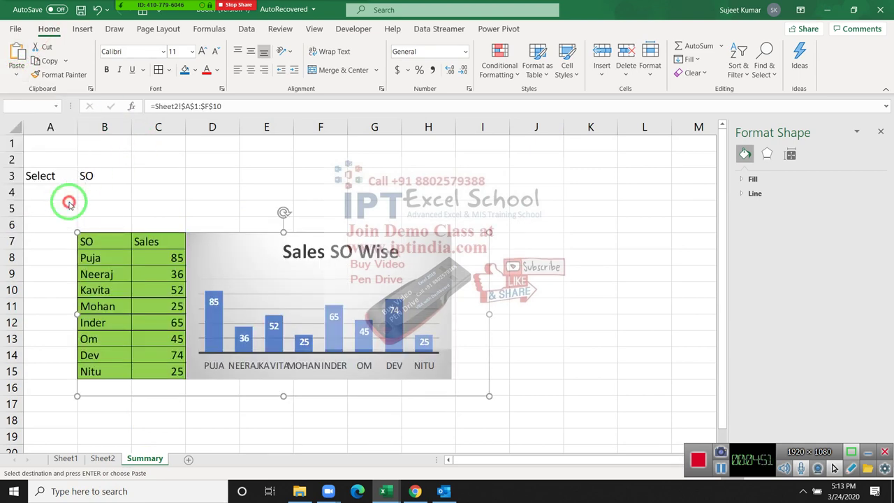
left_click(189, 202)
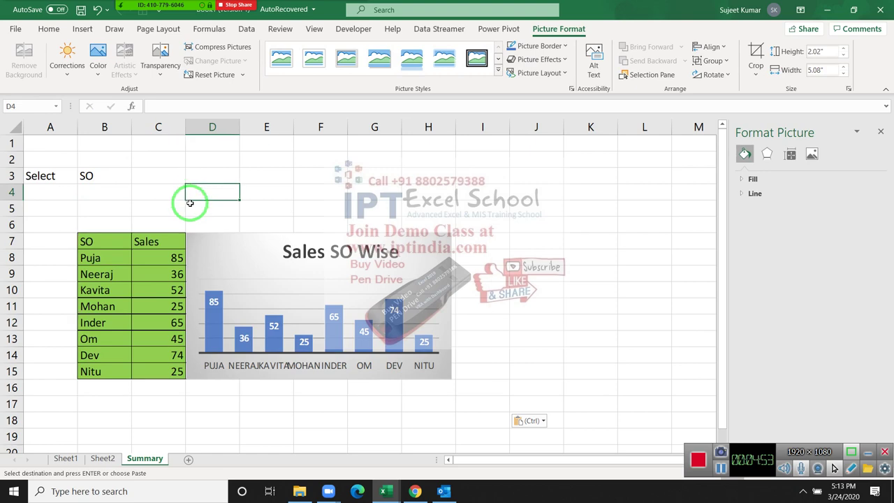
left_click(255, 326)
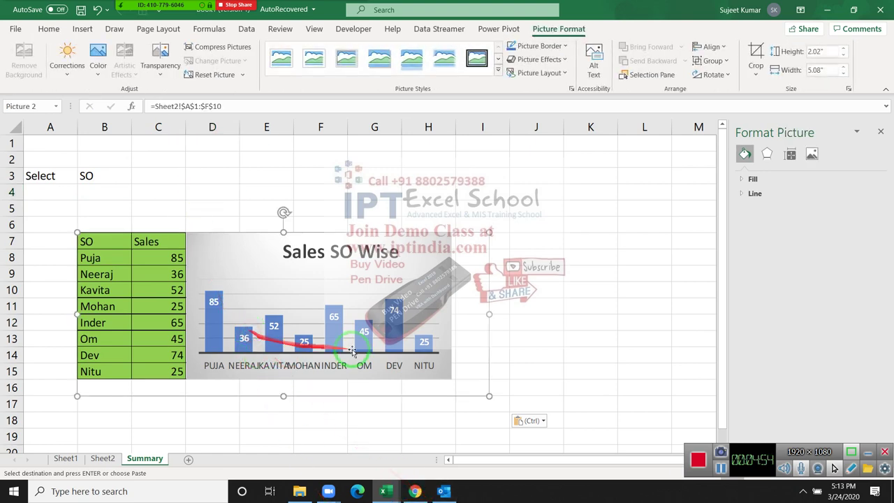
Step: Switch the B3 dropdown on Summary to Month
left_click(103, 174)
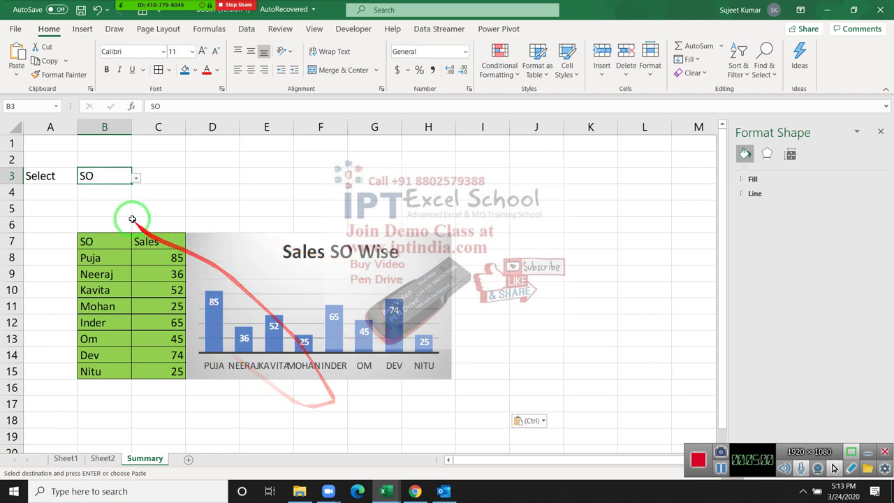
left_click(135, 180)
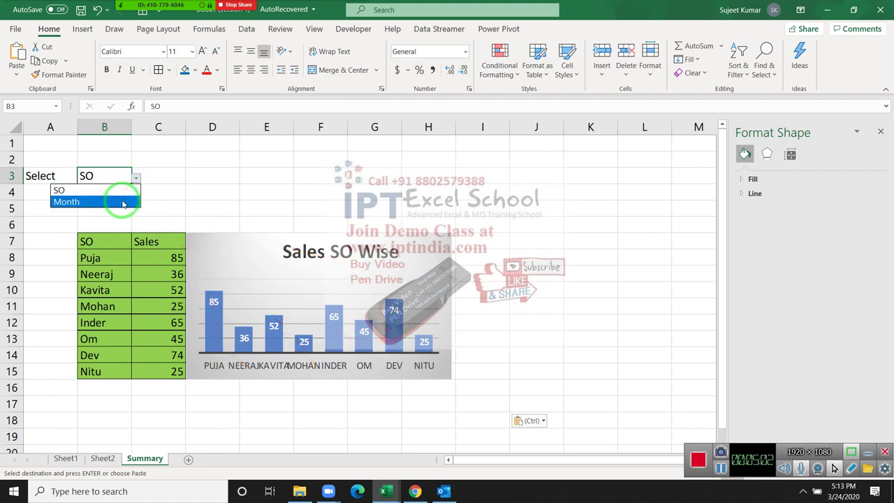
left_click(119, 201)
Step: On Sheet2, scroll to view the Month/Sales table and MONTH WISE SALES chart
left_click(105, 463)
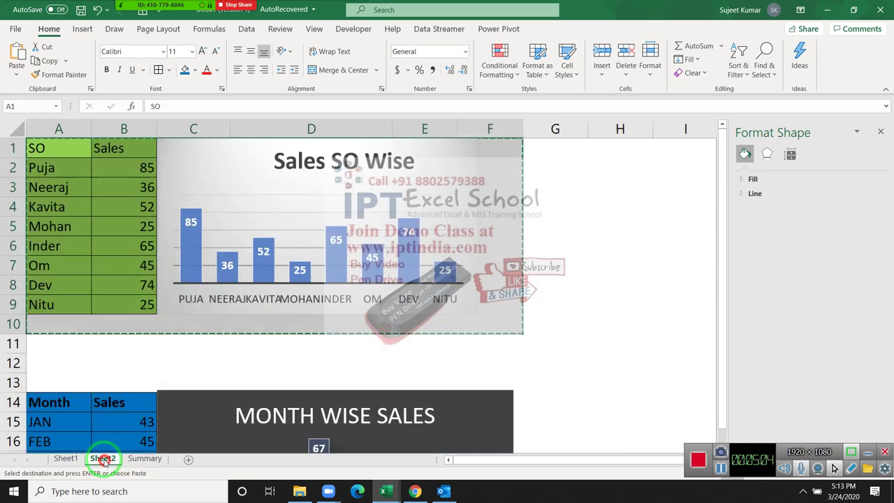
scroll(103, 373, "down", 1)
scroll(100, 373, "down", 5)
scroll(99, 370, "up", 1)
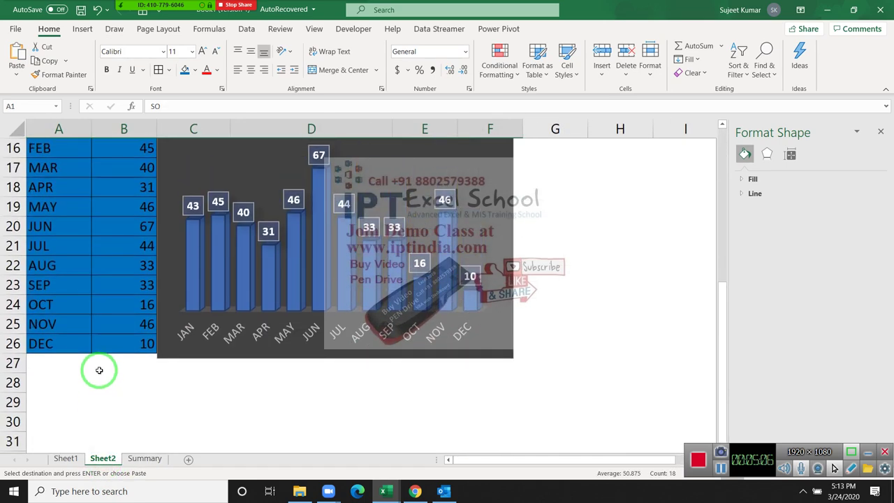
scroll(99, 370, "up", 2)
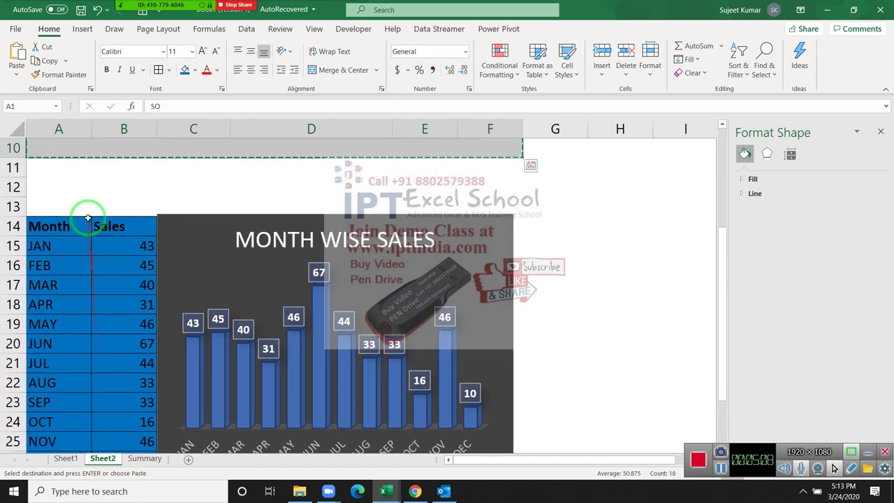
left_click(140, 11)
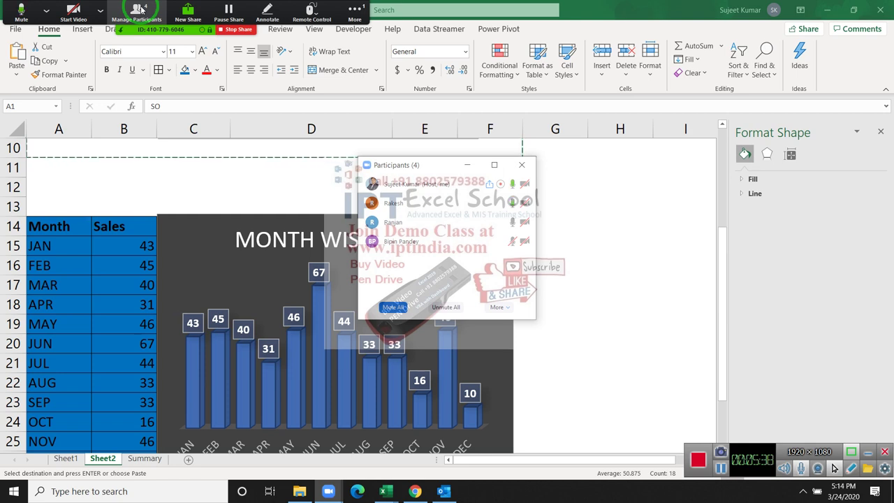
left_click(531, 165)
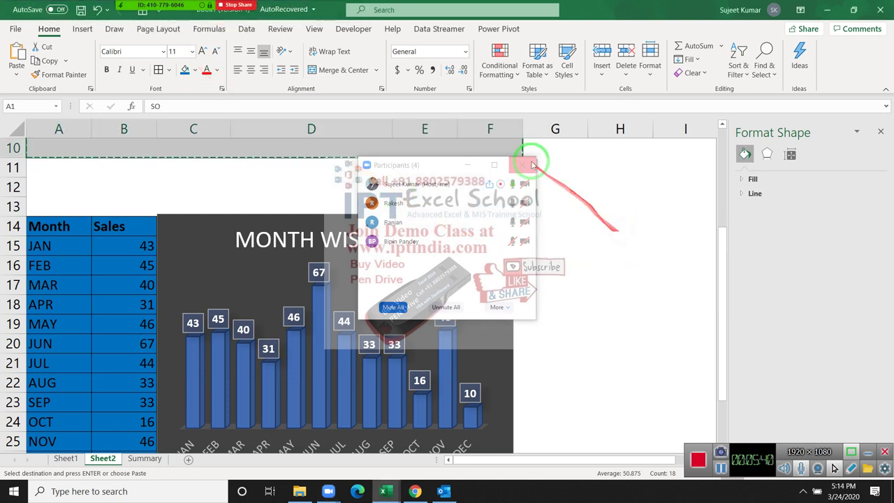
scroll(522, 159, "up", 3)
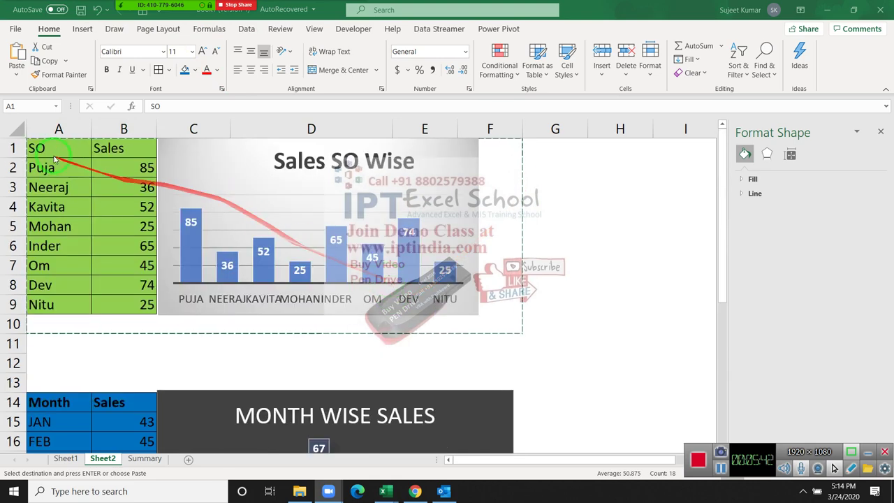
scroll(155, 288, "down", 4)
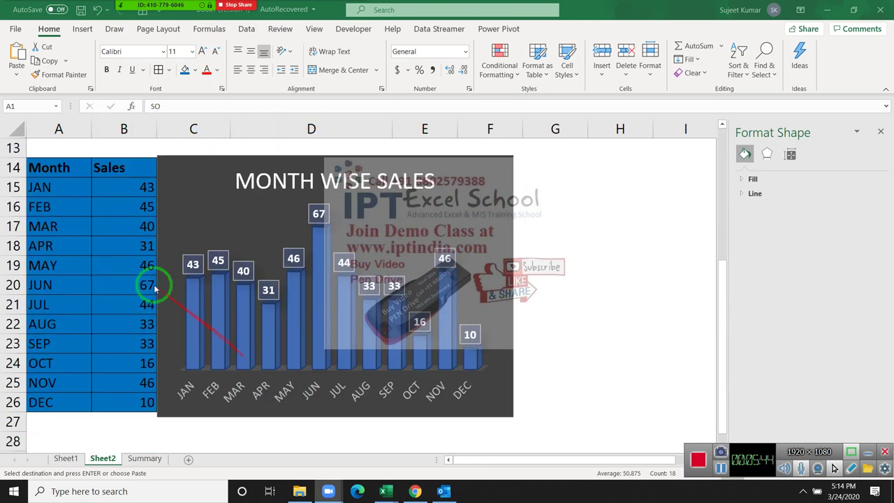
left_click(159, 459)
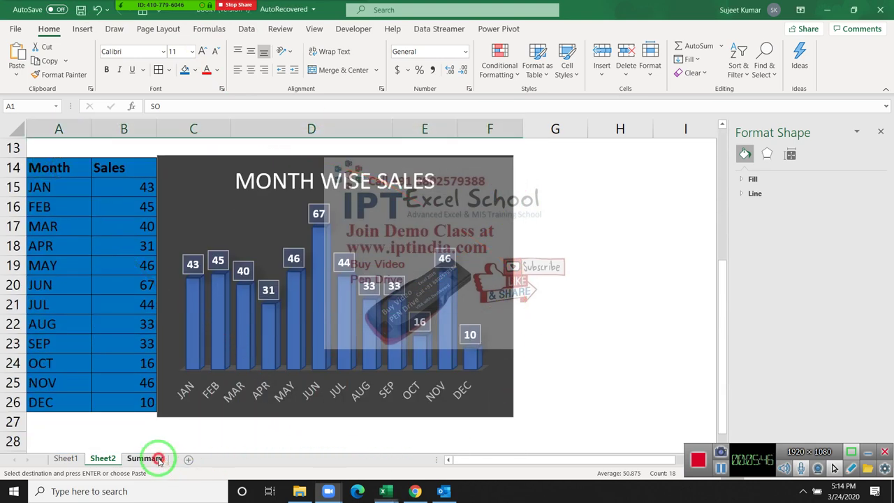
left_click(144, 459)
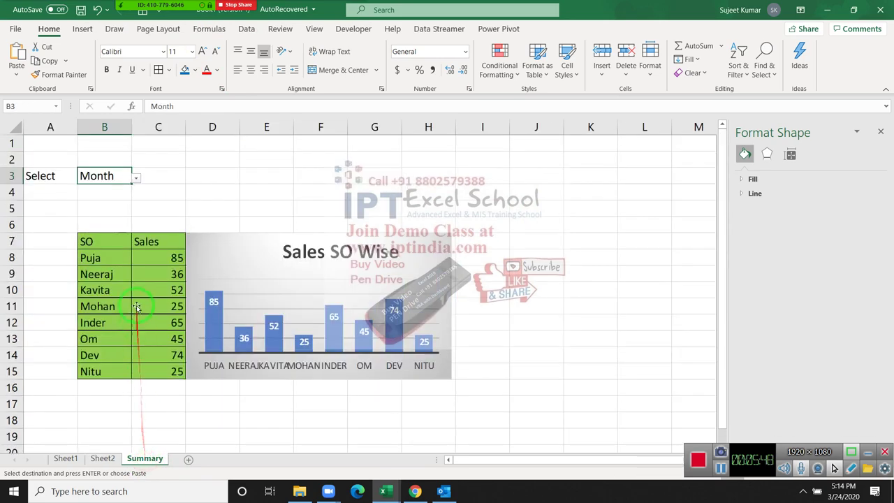
left_click(149, 189)
left_click(124, 174)
left_click(135, 179)
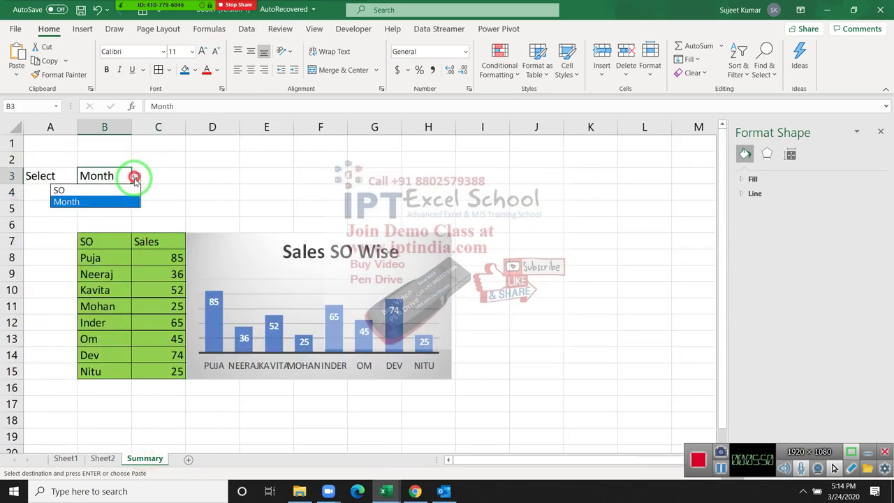
left_click(116, 200)
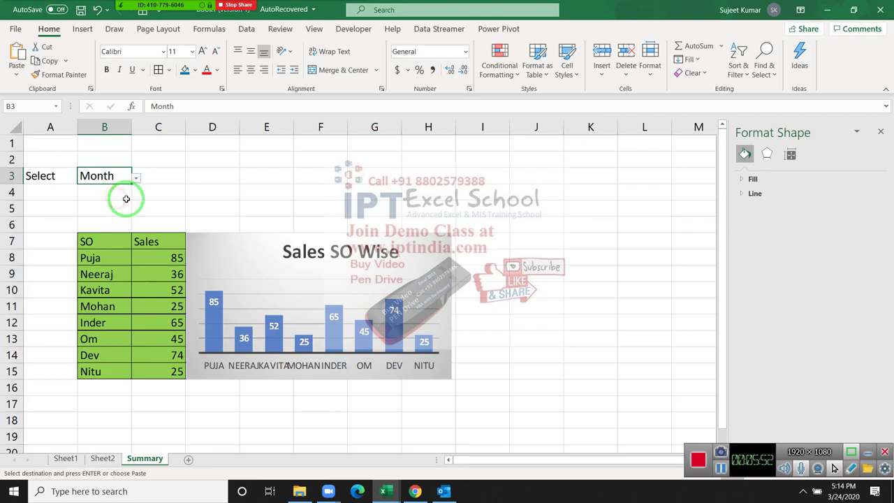
left_click(136, 179)
left_click(116, 194)
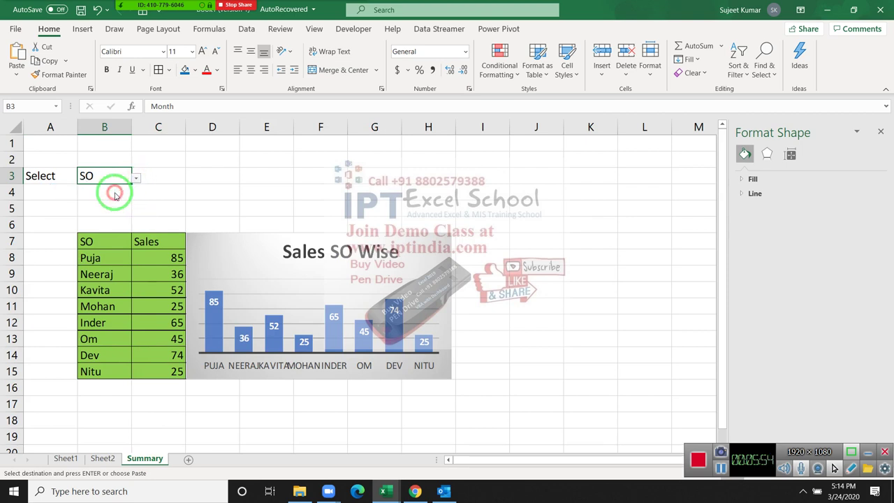
left_click(136, 179)
left_click(132, 201)
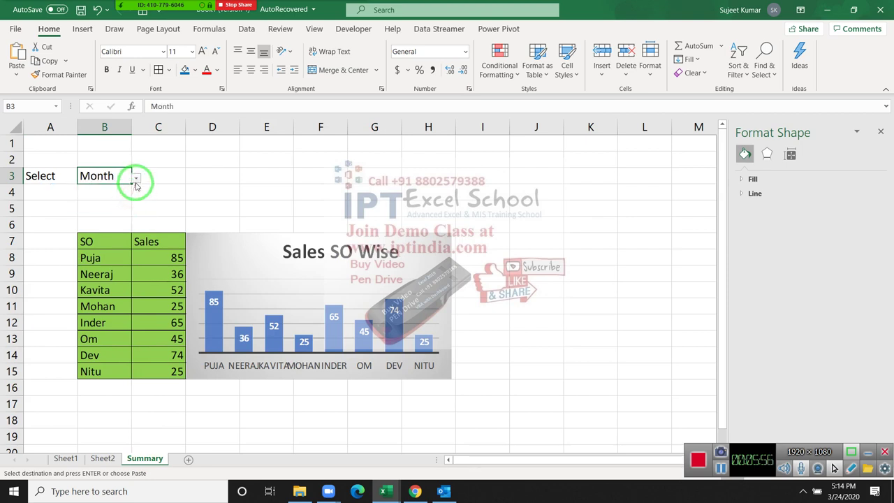
left_click(135, 179)
left_click(124, 190)
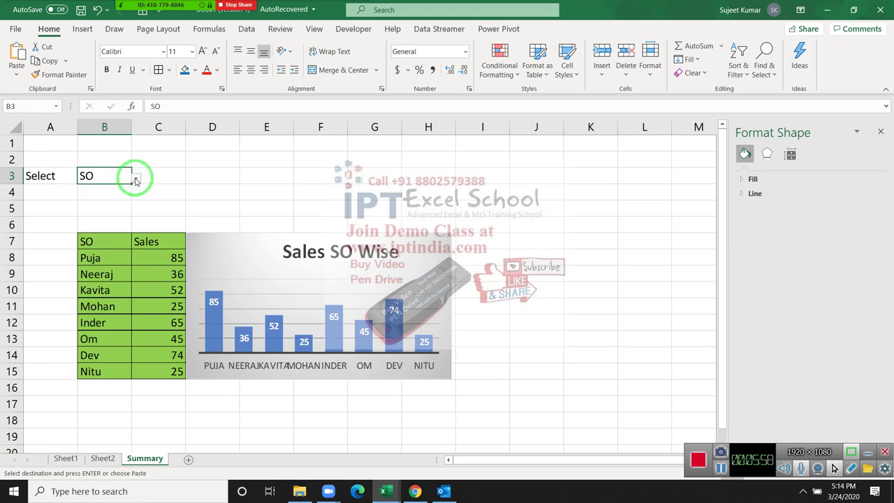
left_click(135, 179)
left_click(126, 201)
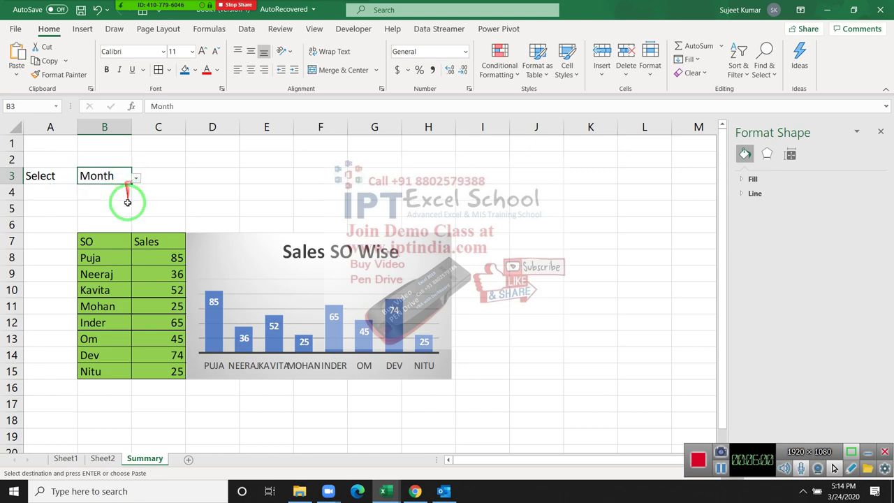
left_click(110, 459)
Step: Select A1:F10 with the SO table and chart on Sheet2, then return to Summary
left_click_drag(42, 168, 492, 417)
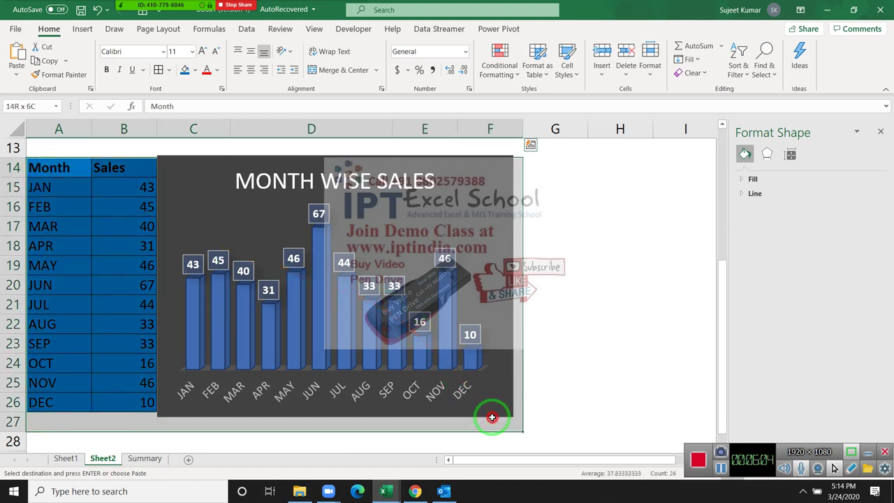
scroll(459, 363, "up", 4)
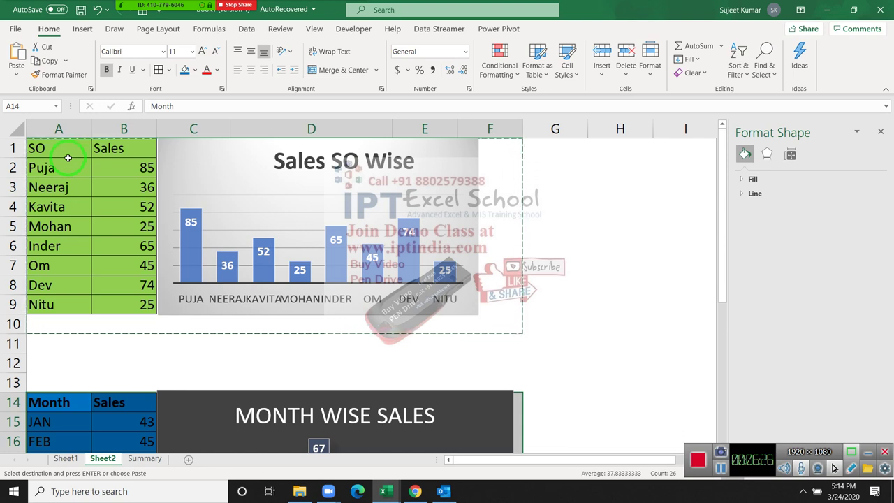
mouse_move(81, 222)
left_mouse_down()
mouse_move(148, 467)
mouse_move(62, 151)
mouse_move(455, 307)
left_mouse_up()
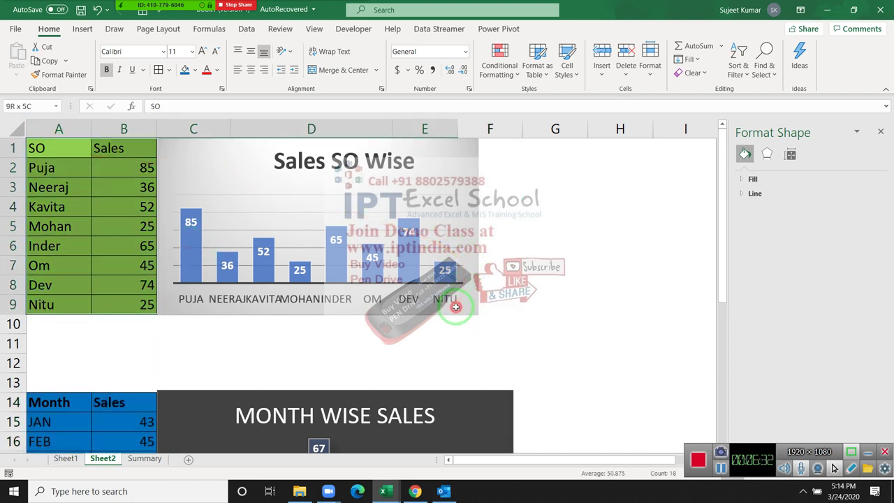
left_click(32, 148)
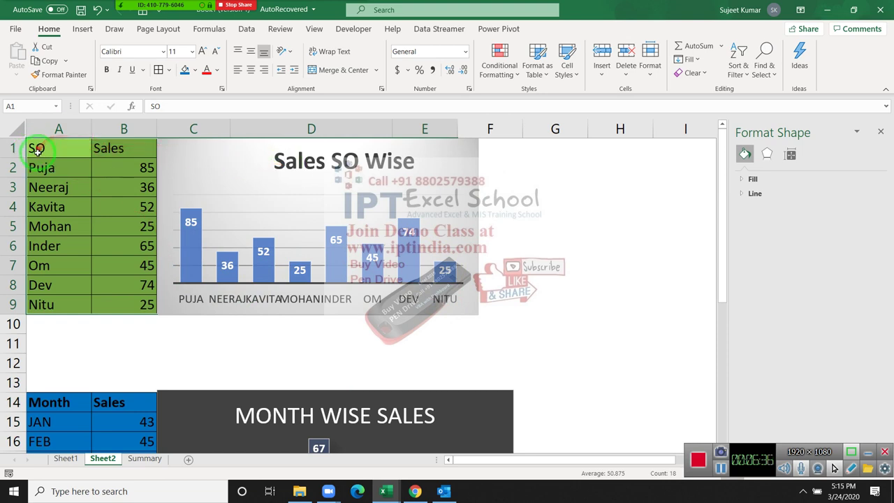
mouse_move(32, 148)
left_mouse_down()
mouse_move(582, 281)
mouse_move(568, 313)
left_mouse_up()
left_click_drag(568, 312, 568, 316)
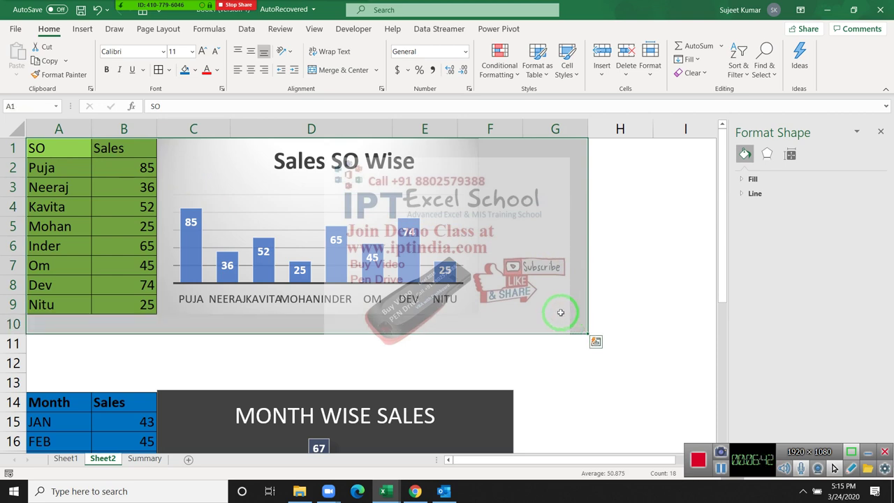
key("shift+Left")
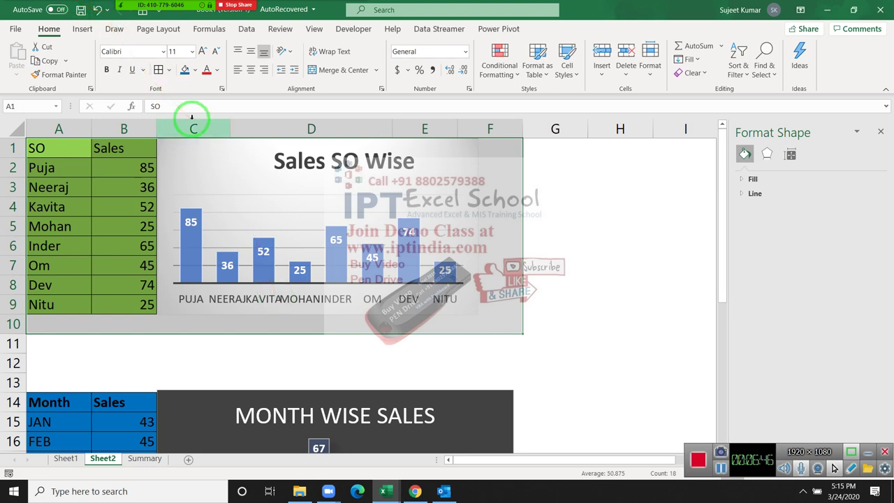
left_click(145, 458)
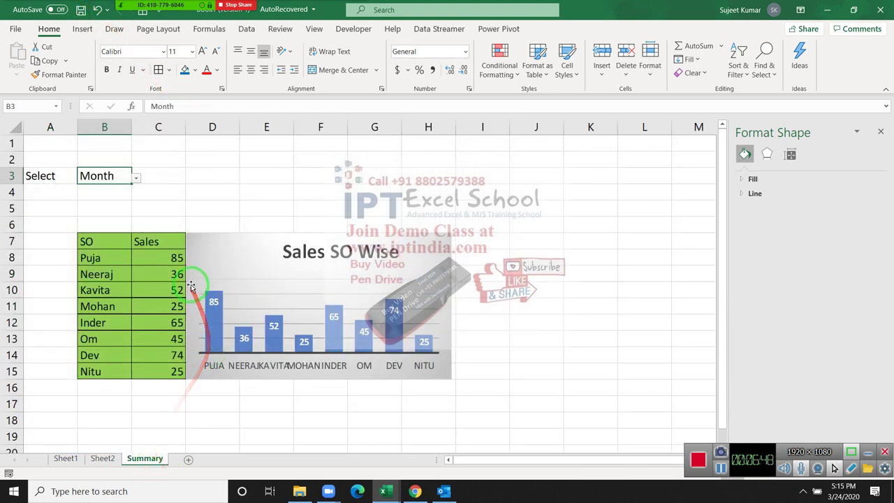
Step: Confirm the linked picture references =Sheet2!$A$1:$F$10, then go back to Sheet2
key("ctrl+v")
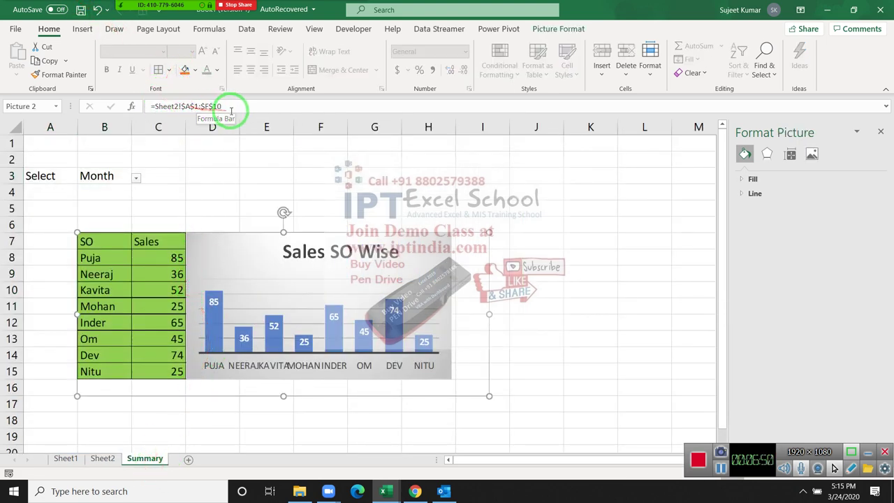
left_click_drag(234, 106, 155, 106)
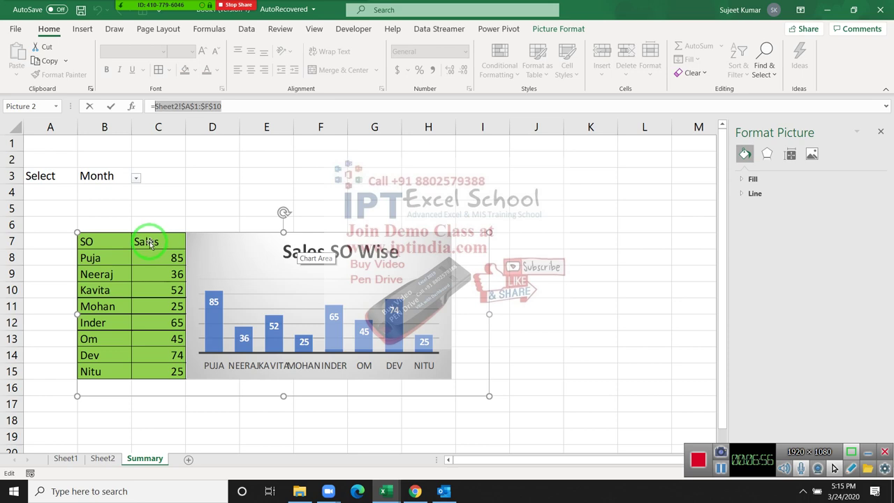
key("Escape")
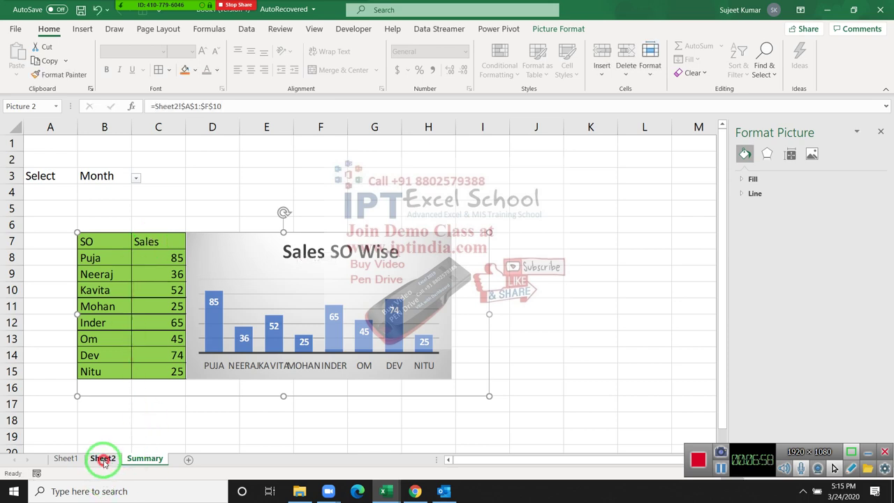
left_click(103, 458)
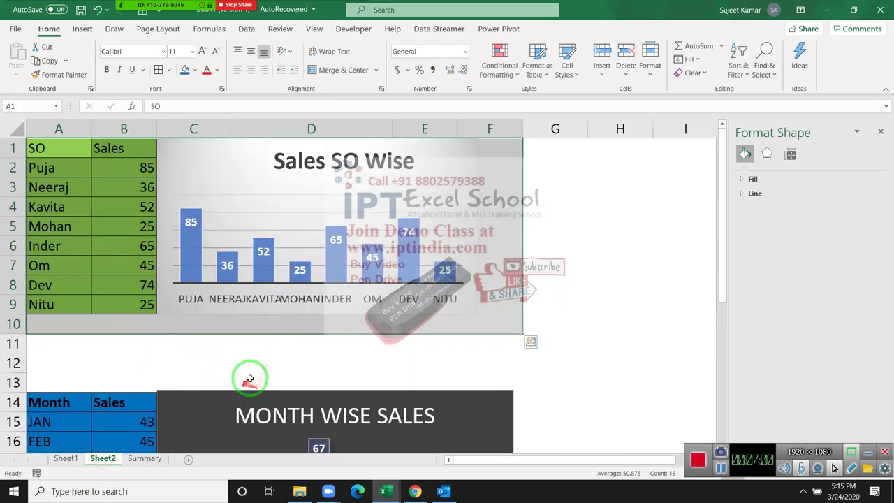
left_click_drag(252, 370, 323, 347)
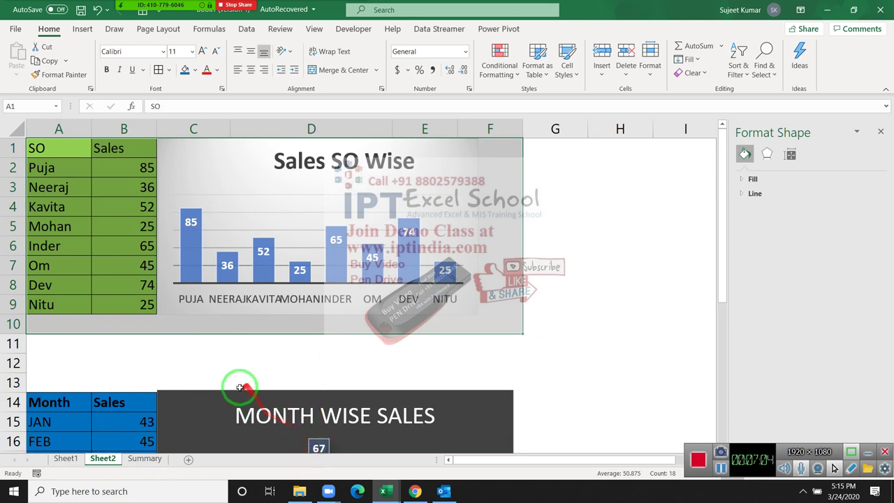
mouse_move(245, 346)
left_mouse_down()
mouse_move(62, 162)
mouse_move(226, 23)
left_mouse_up()
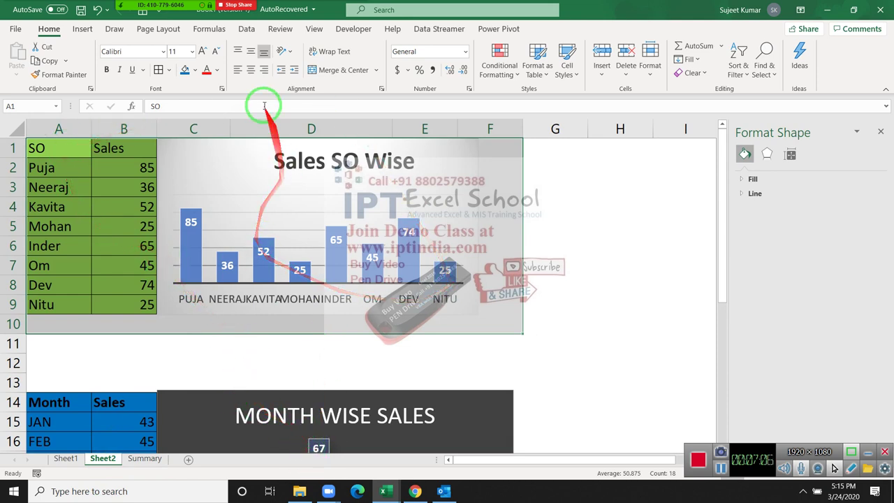
Step: Define the name SO for Sheet2's range A1:F10
left_click(209, 28)
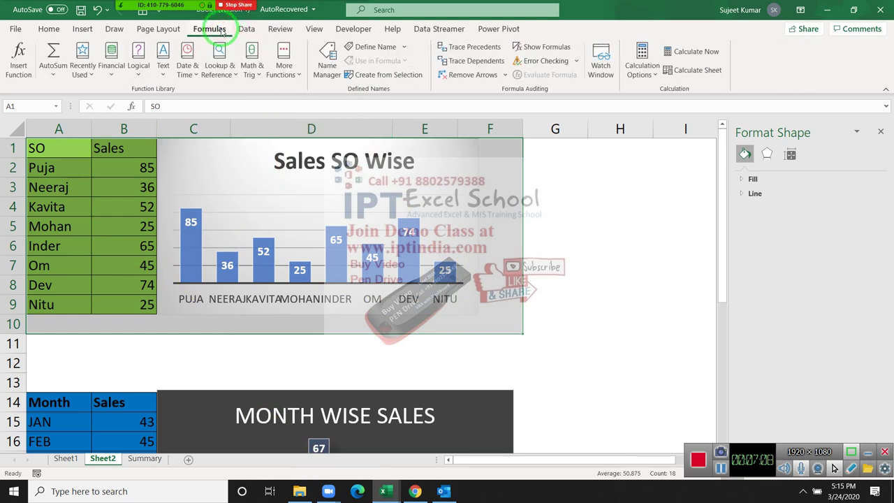
left_click(374, 48)
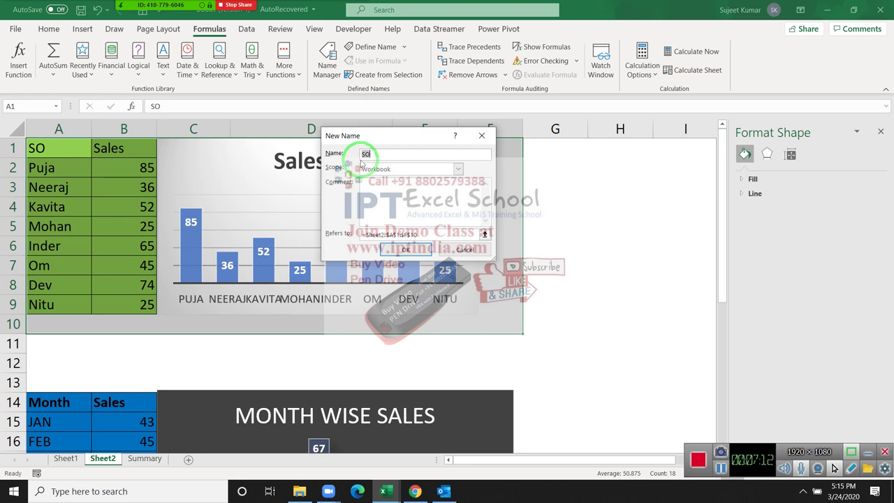
left_click_drag(363, 153, 426, 314)
left_click(405, 252)
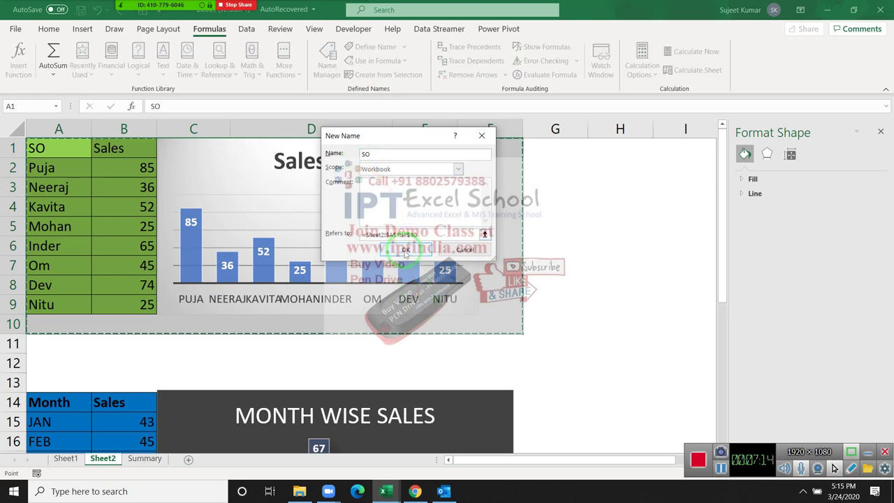
Step: Select the month table and chart area A14:F27 and name it Month
scroll(21, 196, "down", 3)
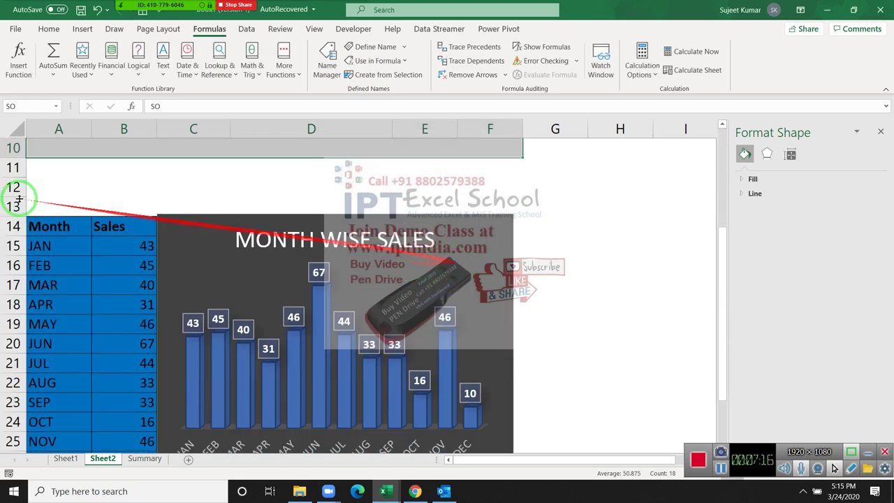
left_click_drag(42, 226, 124, 344)
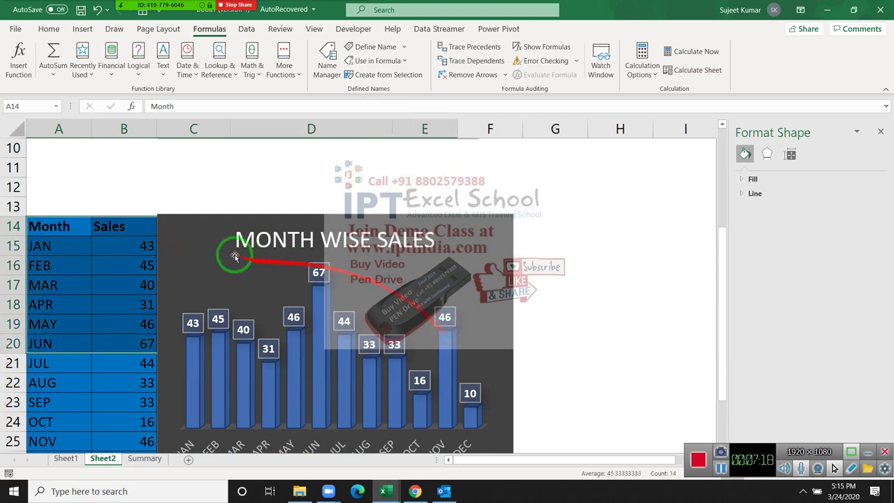
left_click(157, 226)
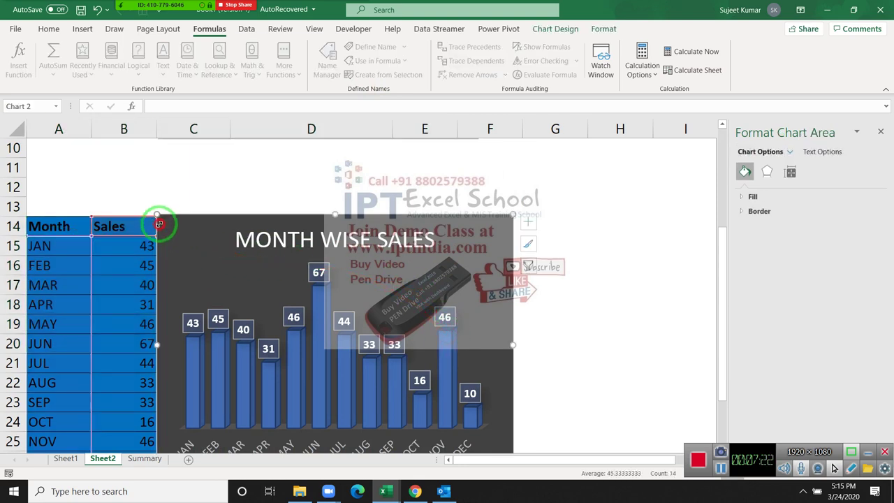
left_click_drag(159, 224, 160, 222)
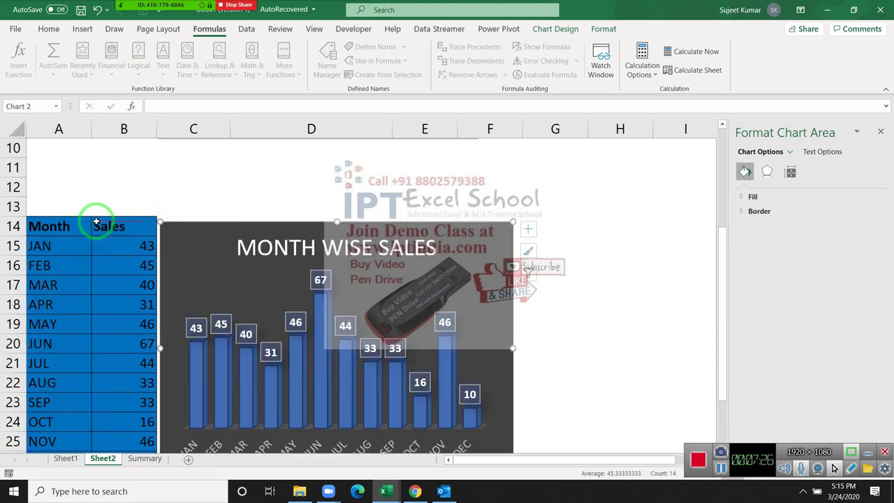
left_click(73, 224)
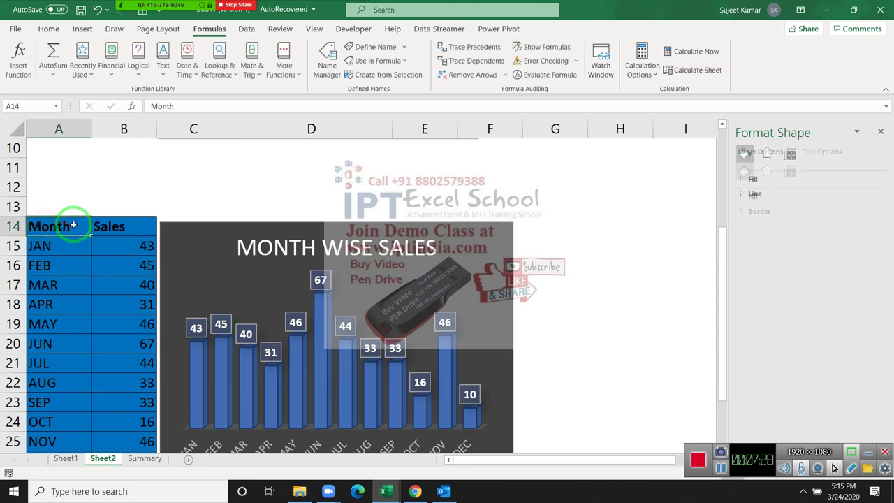
left_click_drag(73, 224, 520, 265)
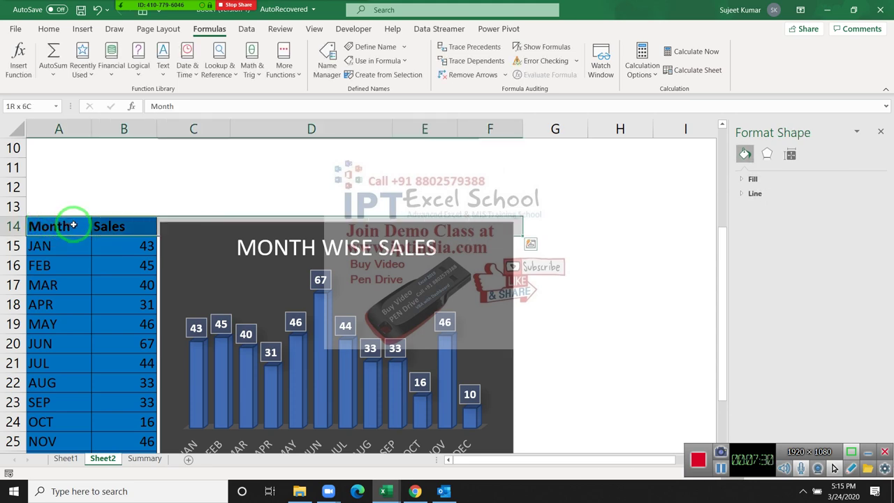
left_click_drag(74, 224, 74, 224)
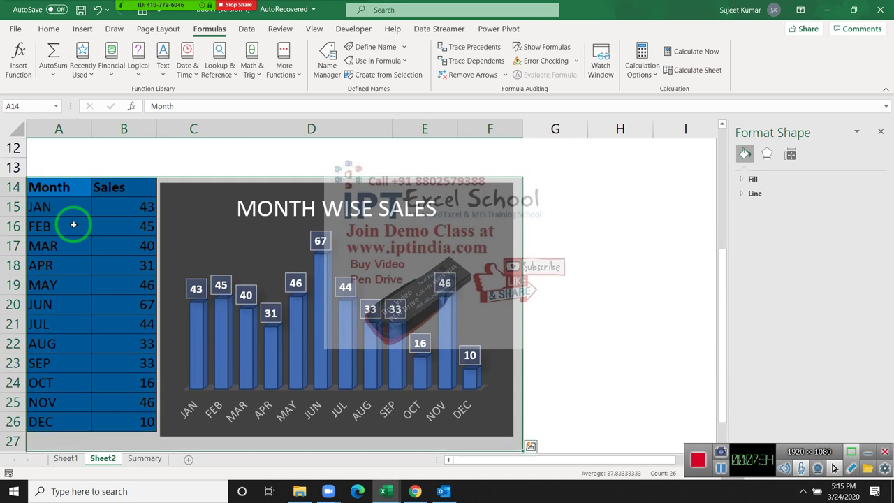
left_click(362, 50)
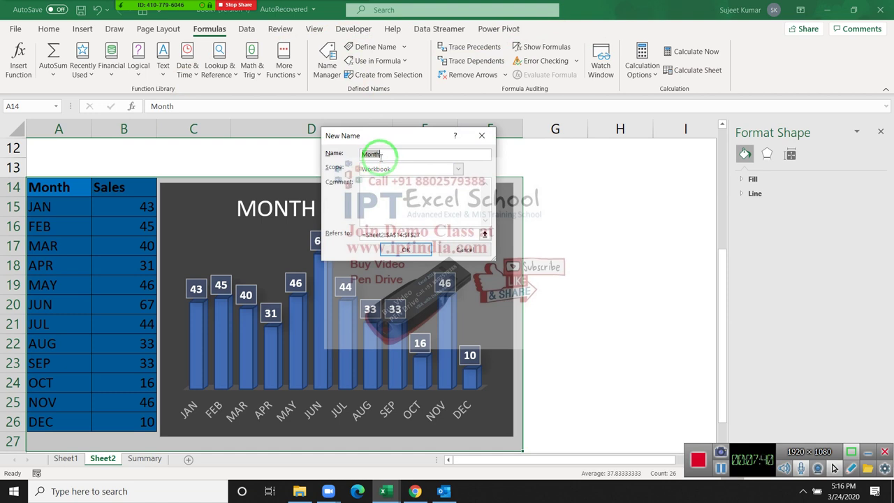
left_click(406, 251)
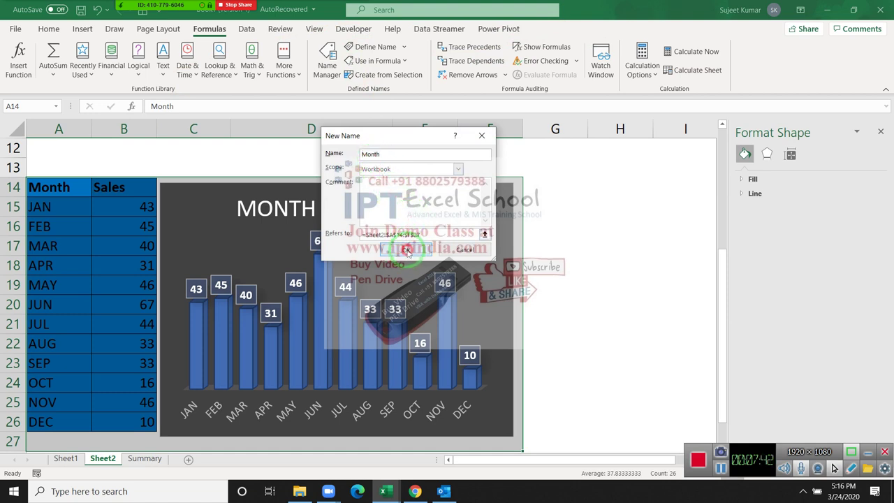
Step: Review the SO and Month names in Name Manager, then return to the Summary sheet
left_click(327, 72)
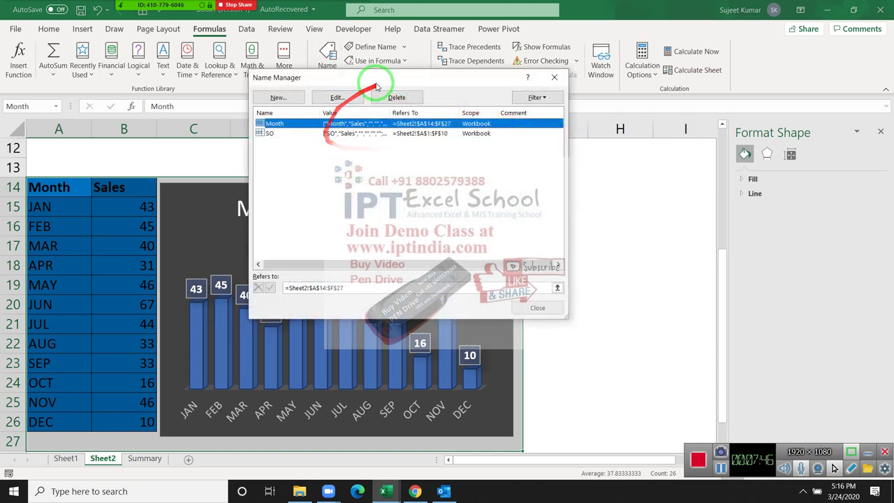
left_click_drag(375, 86, 603, 71)
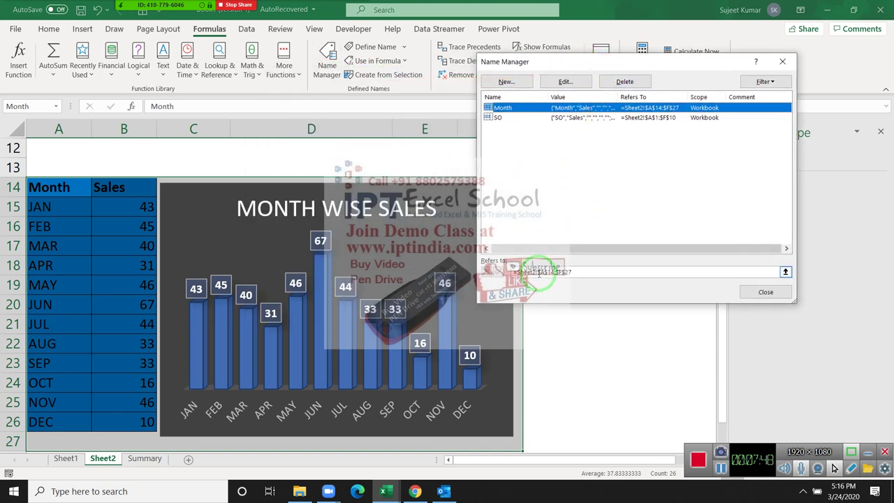
left_click(523, 119)
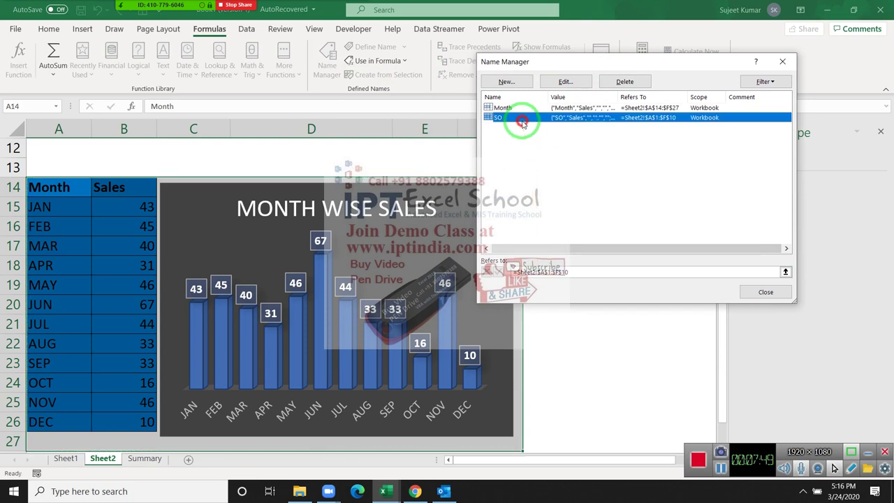
left_click(550, 272)
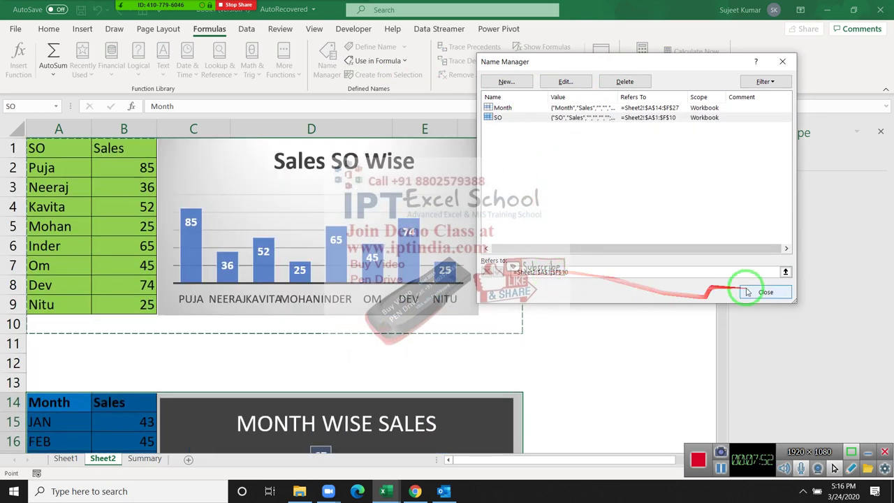
left_click(765, 292)
left_click(165, 462)
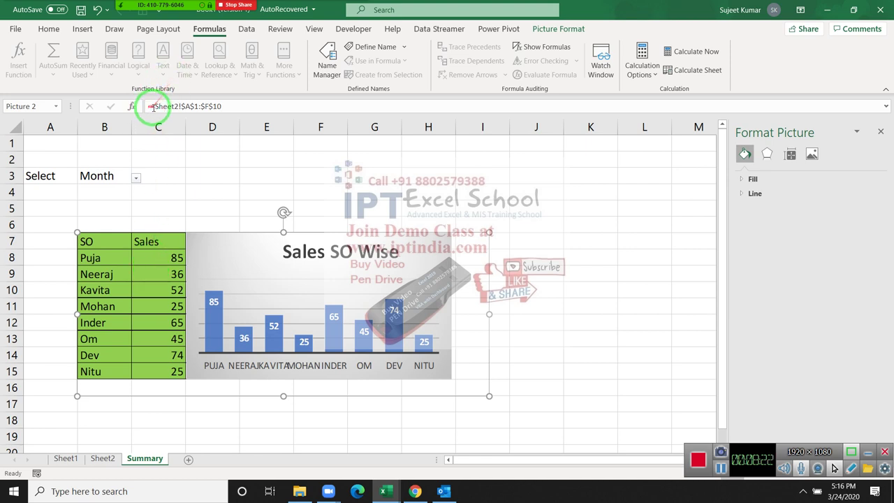
Step: Replace the linked picture's reference with =Month
left_click_drag(153, 106, 285, 108)
type("Mot")
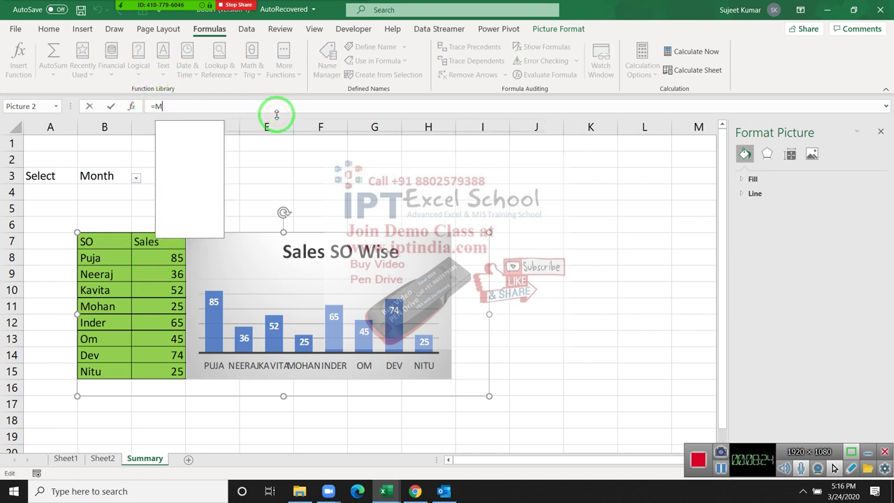
key("BackSpace")
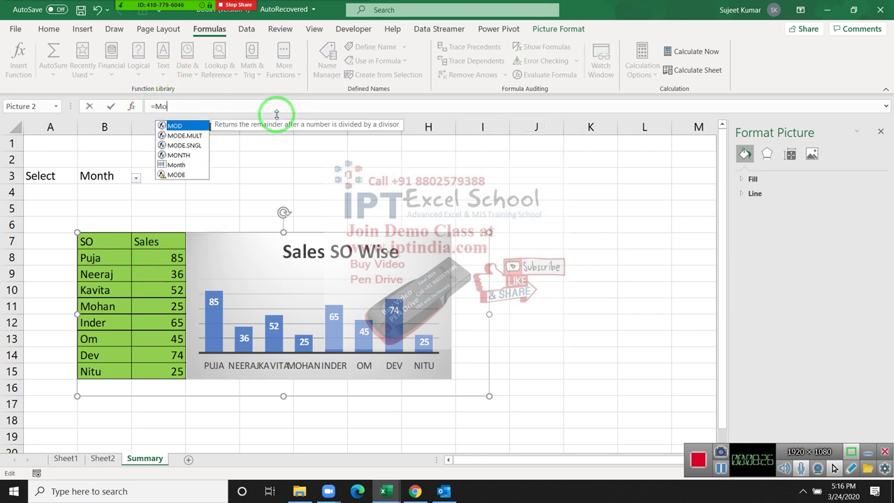
type("nth")
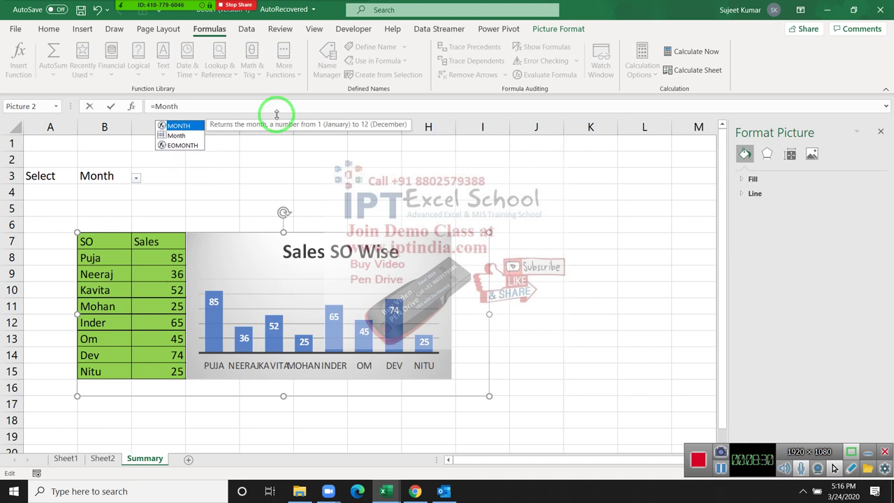
key("Down")
key("Return")
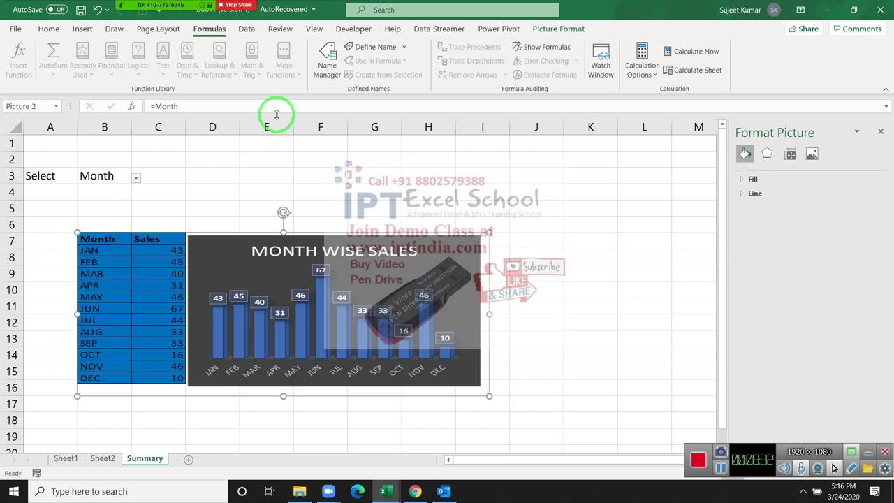
Step: Test the picture link with =SO, then set it back to =Month
left_click(156, 106)
key("BackSpace")
key("BackSpace")
key("BackSpace")
type("SO")
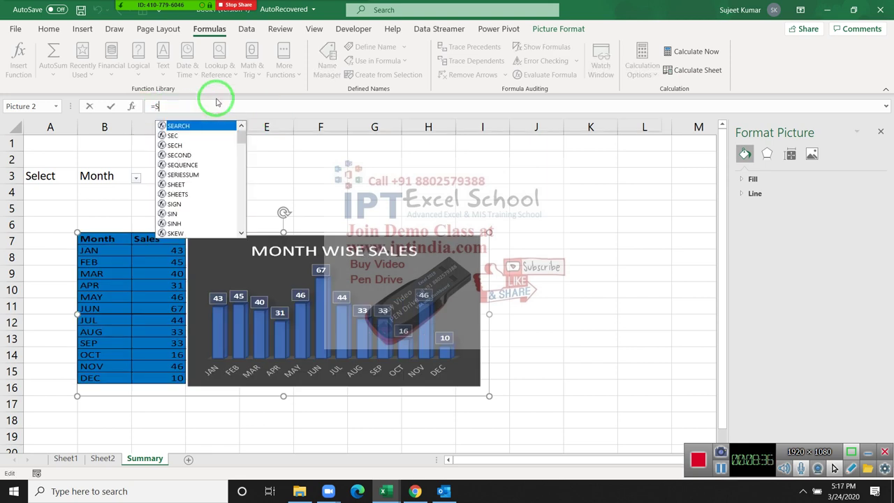
key("Return")
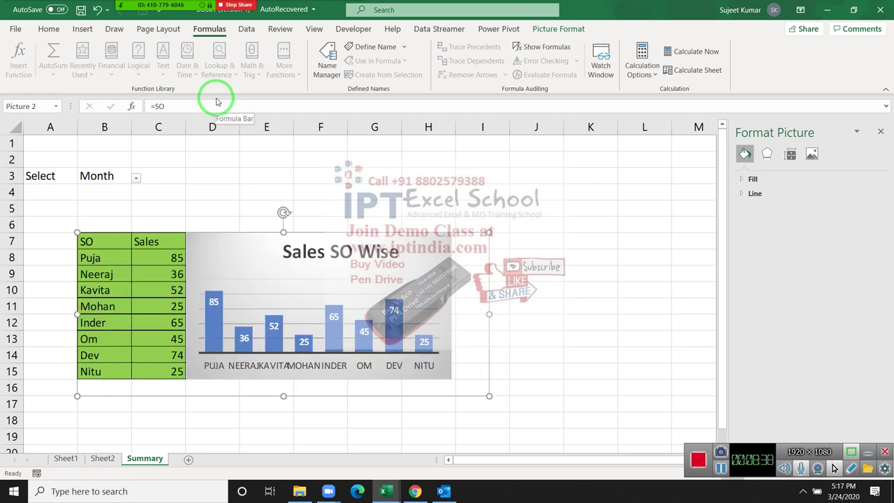
left_click(160, 105)
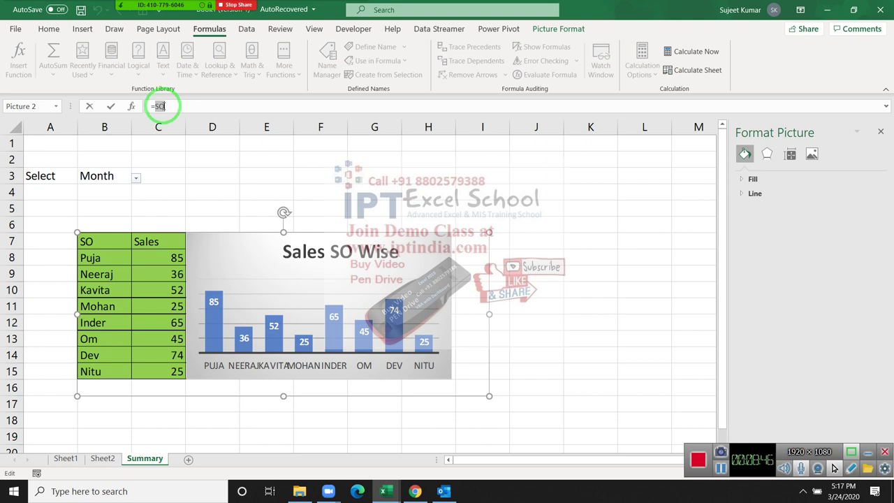
type("Mon")
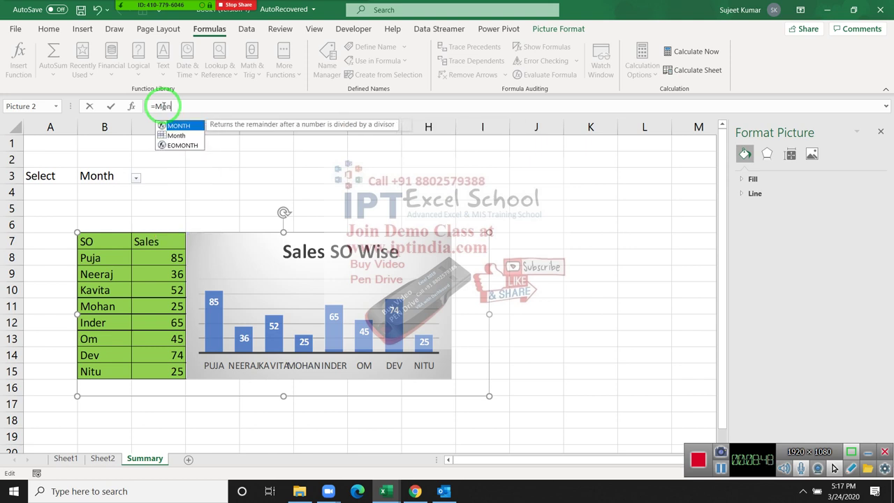
type("th")
key("Return")
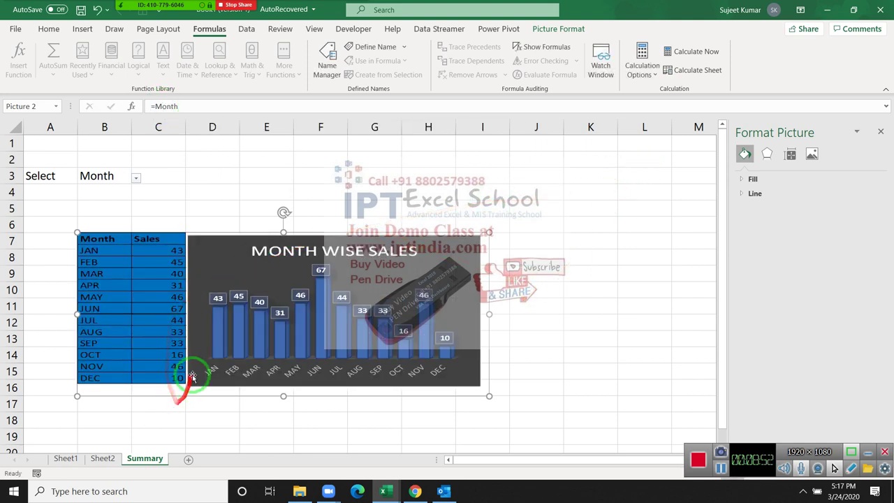
Step: Check B3's dropdown still reads Month and select cell D3
left_click(175, 198)
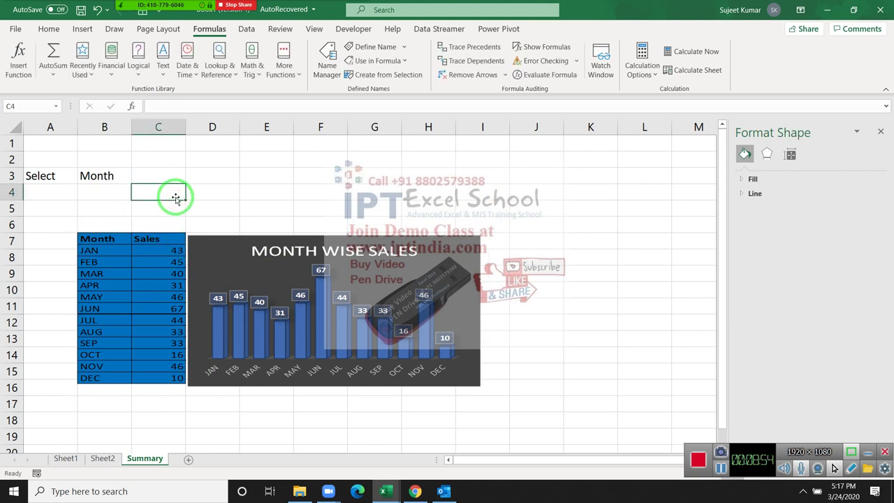
left_click(116, 176)
left_click(135, 178)
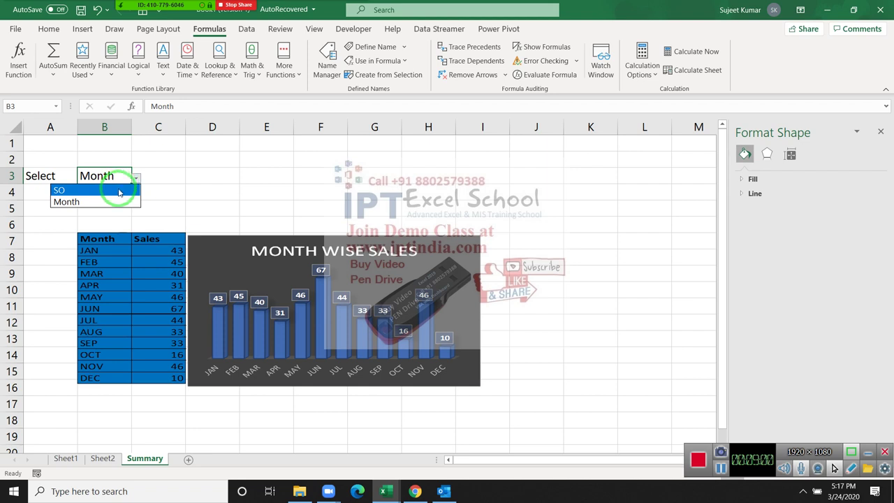
left_click(210, 195)
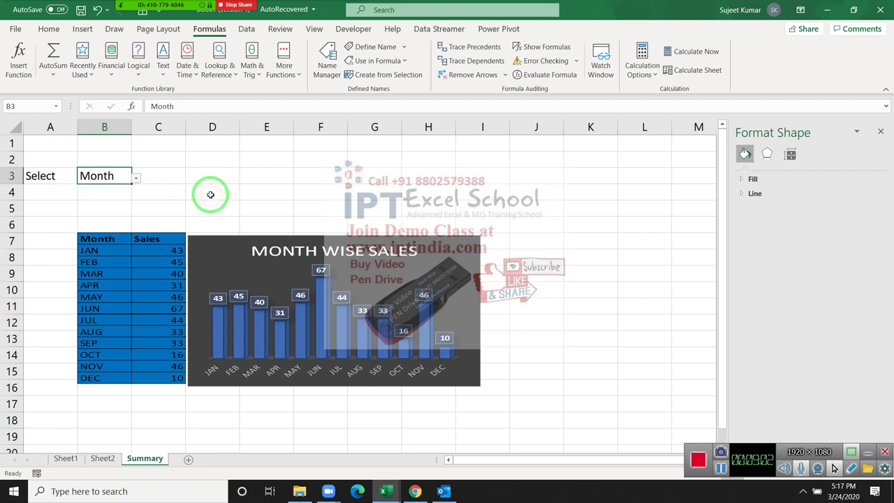
left_click(215, 179)
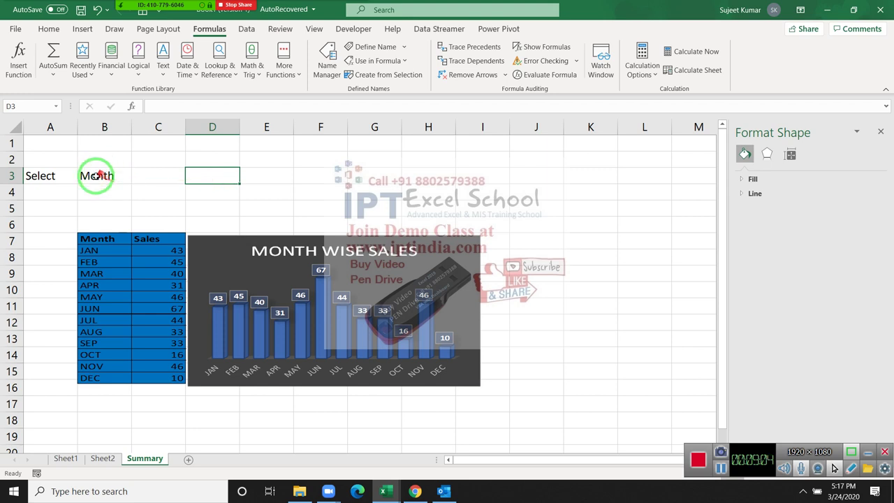
Step: Enter a first =SUM(B3) attempt in D3 and check Sheet2's tables
type("=")
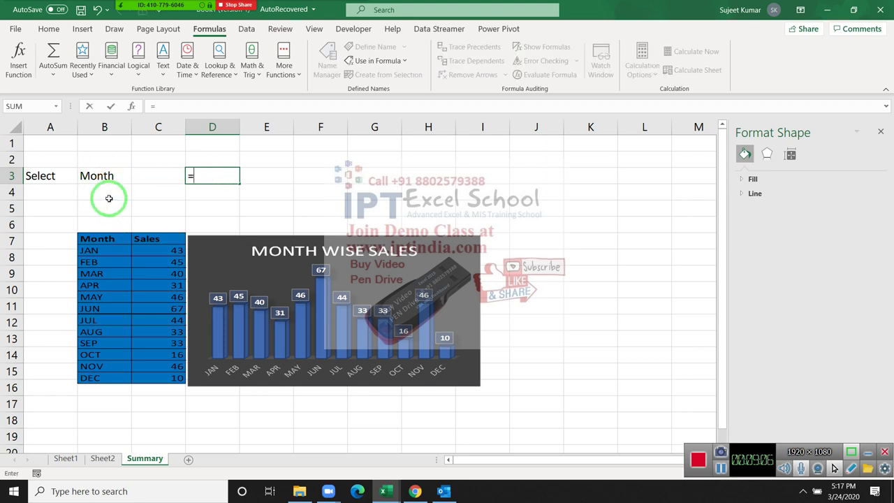
type("SUM(")
key("Left")
key("Left")
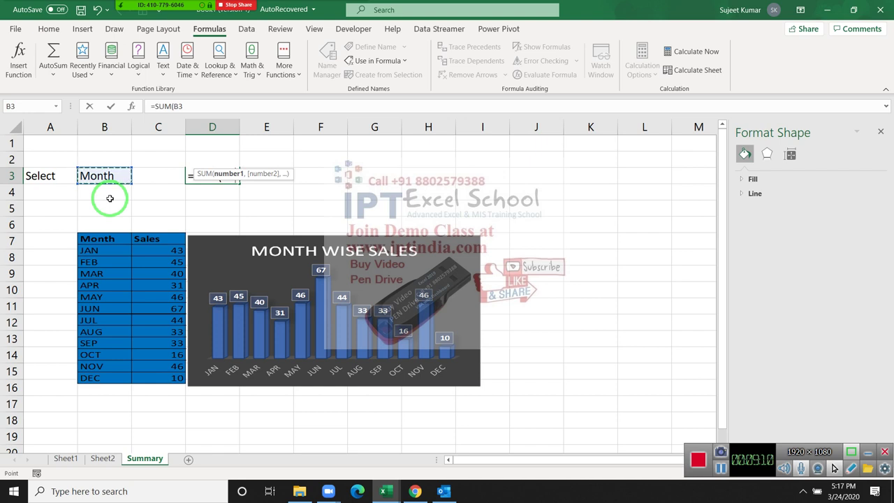
key("Return")
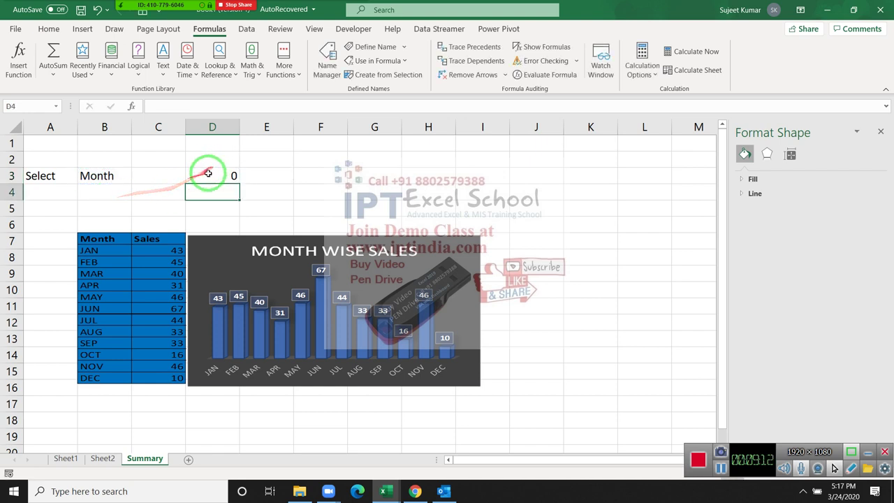
double_click(208, 175)
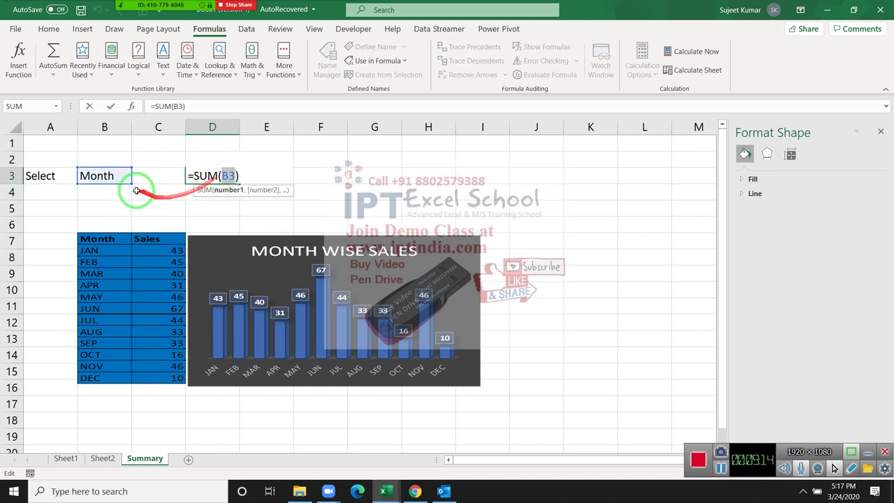
key("Escape")
left_click(102, 459)
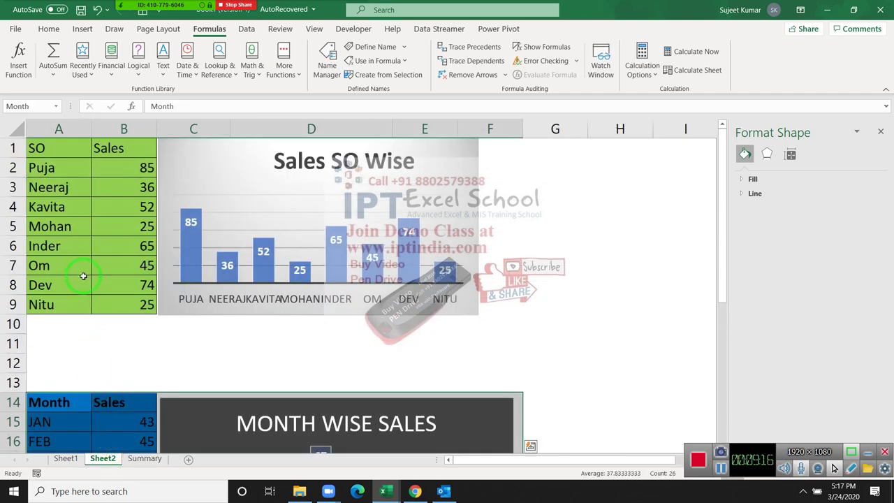
scroll(83, 276, "down", 3)
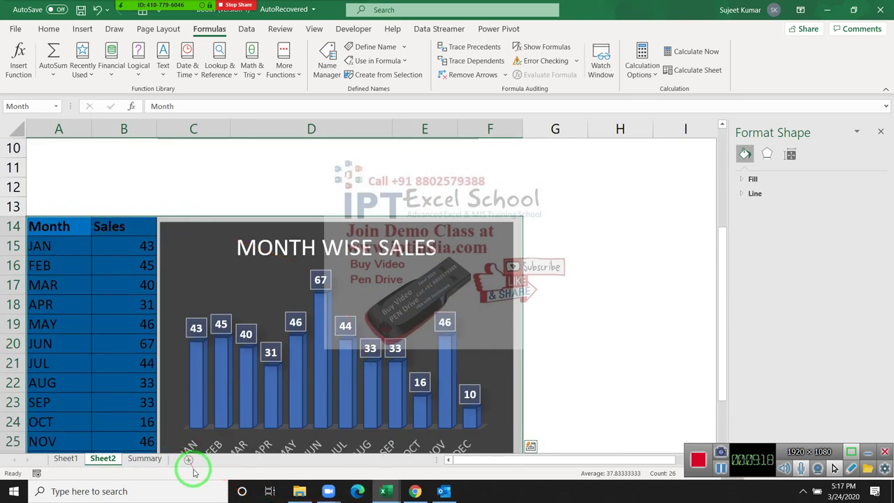
left_click(145, 458)
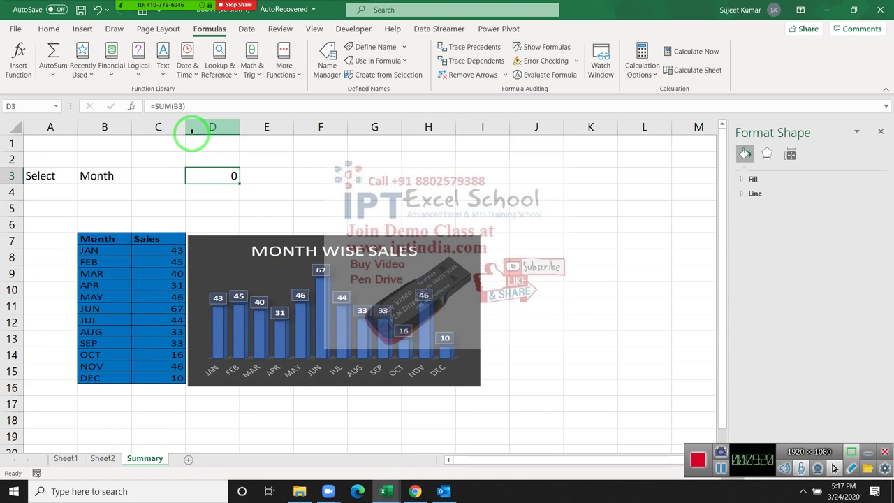
Step: Change D3 to =SUM(INDIRECT(B3)), giving a total of 454 for Month
double_click(228, 175)
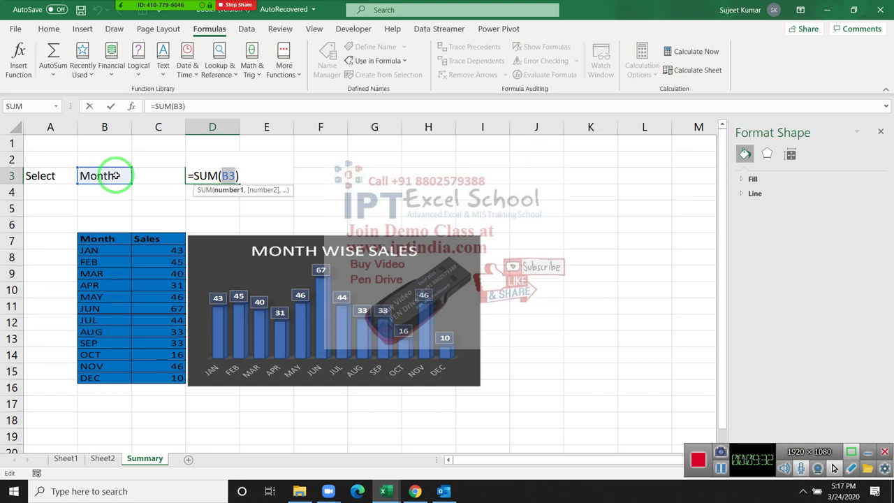
type("ind")
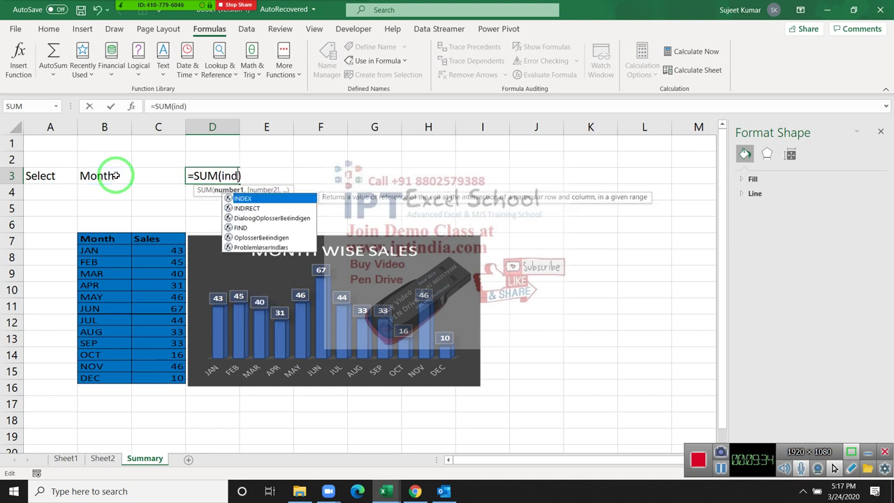
key("Down")
key("Tab")
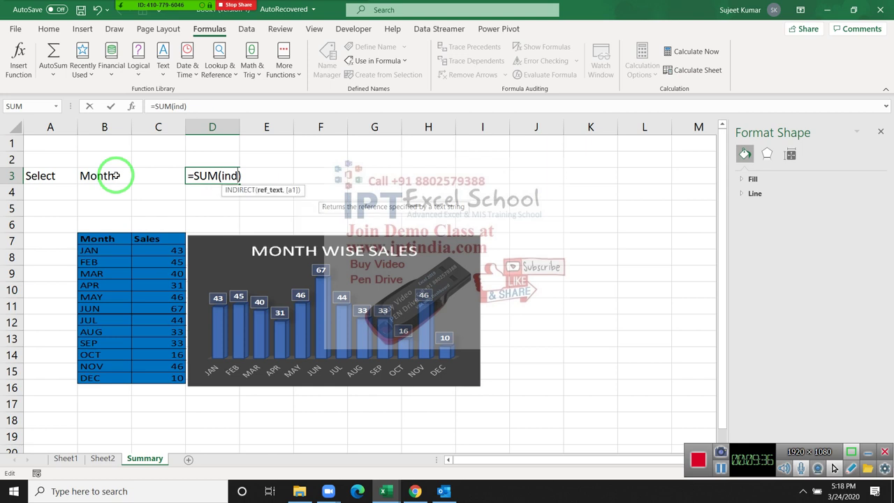
left_click(115, 176)
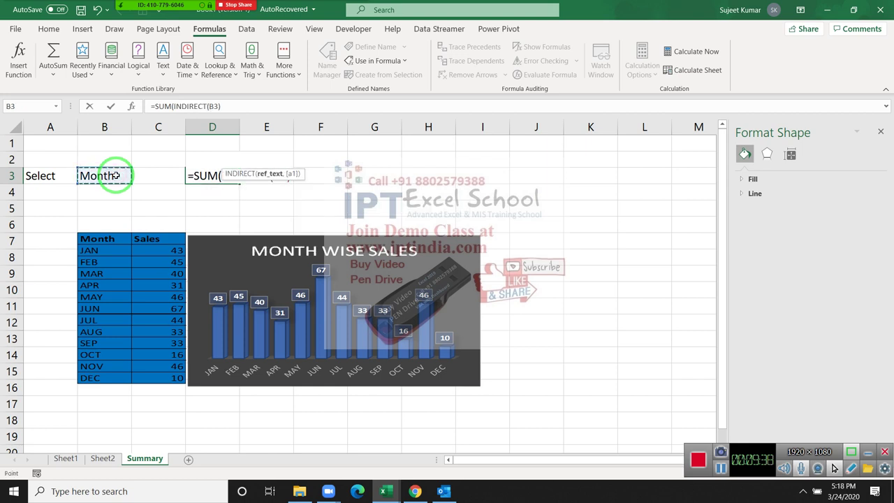
type(")")
key("Return")
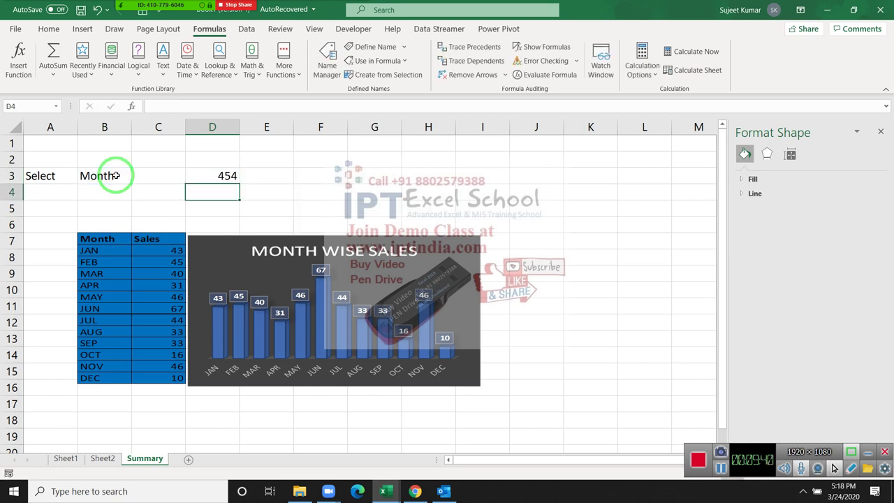
key("Up")
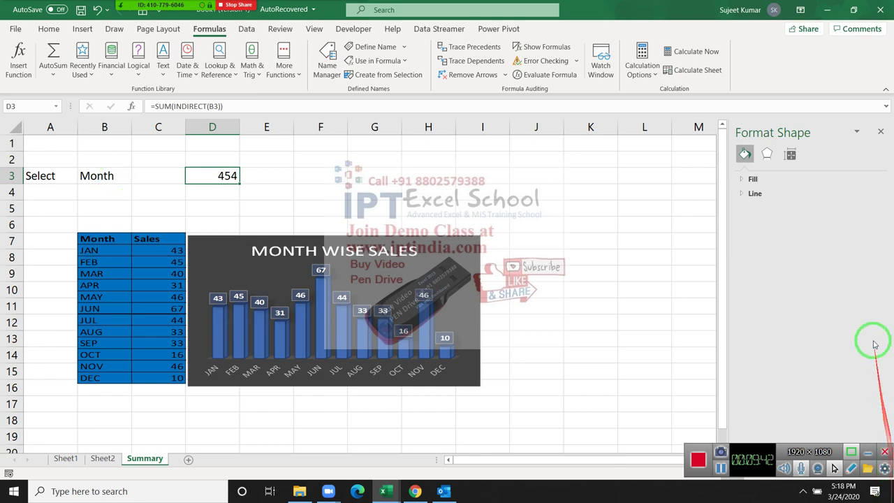
left_click_drag(834, 173, 588, 89)
left_click(545, 75)
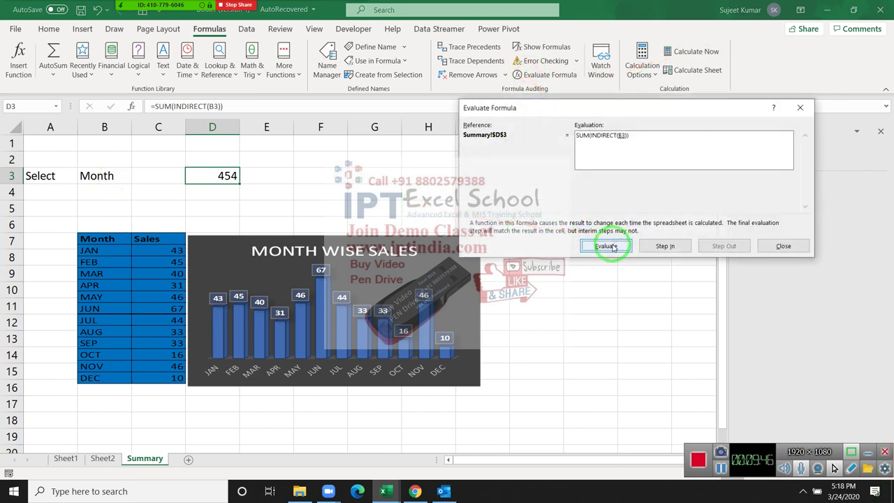
left_click(612, 246)
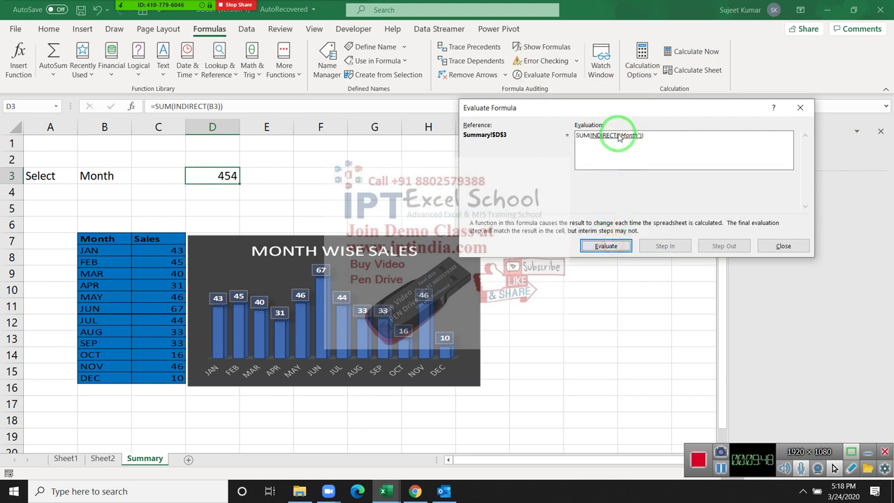
left_click(604, 246)
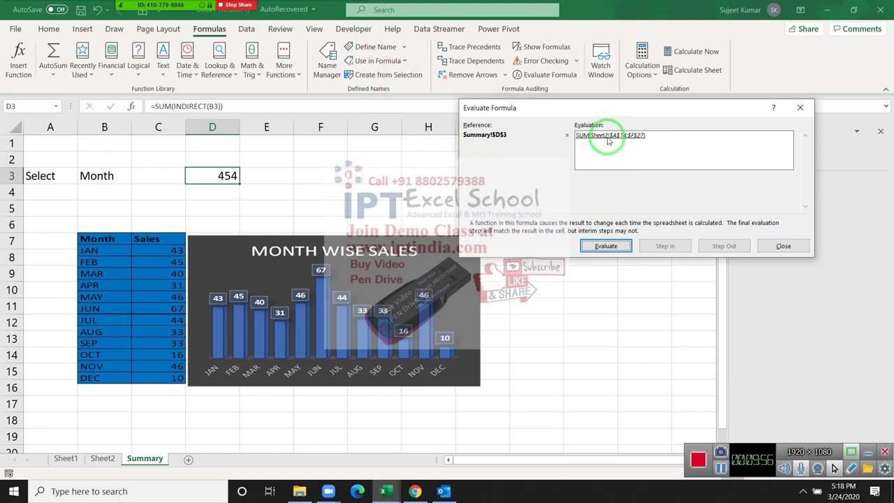
left_click(611, 246)
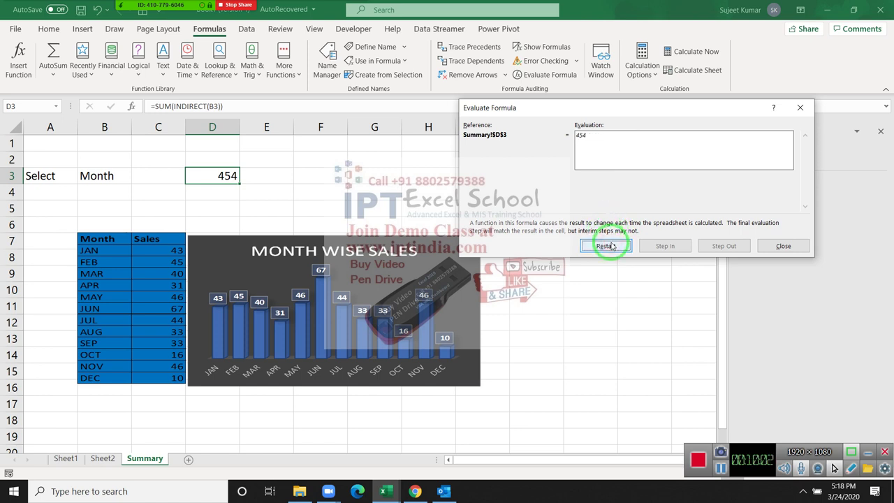
key("Escape")
mouse_move(168, 17)
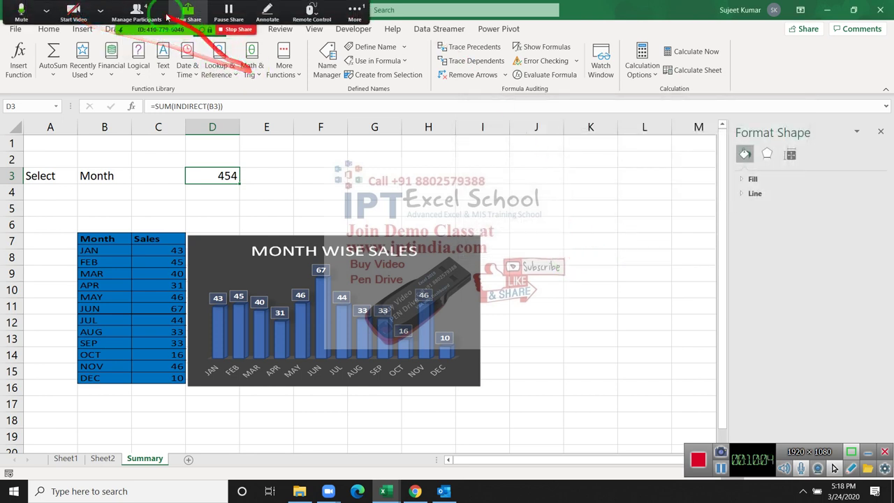
left_click(137, 11)
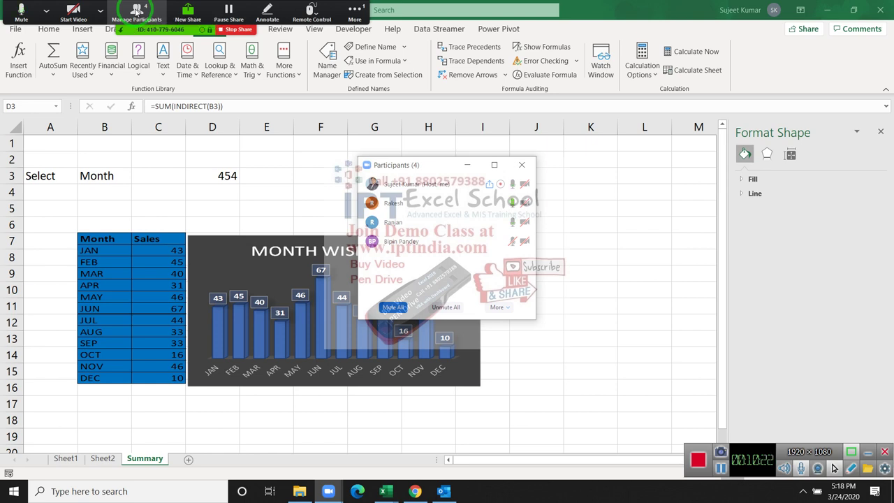
left_click(137, 10)
left_click(198, 178)
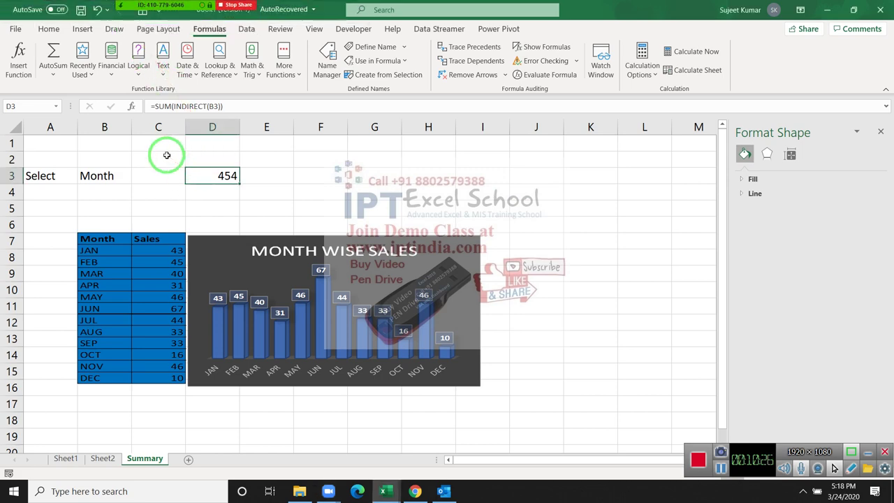
Step: Go to Sheet2 and select cell A30 below the month table
left_click(91, 459)
scroll(102, 405, "down", 4)
scroll(101, 405, "up", 2)
left_click(92, 427)
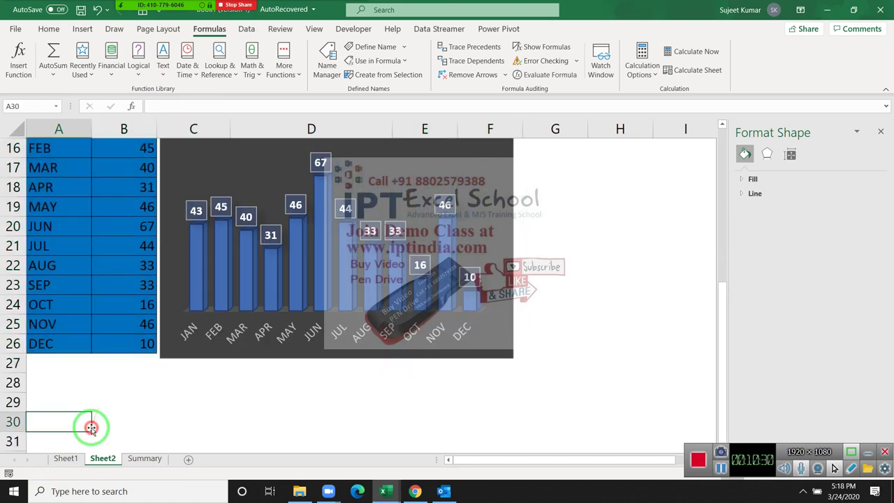
scroll(80, 315, "up", 5)
scroll(84, 319, "down", 5)
Step: Enter =SUM(A15:B26) in A30 for a check total of 454, then move to B29
type("=")
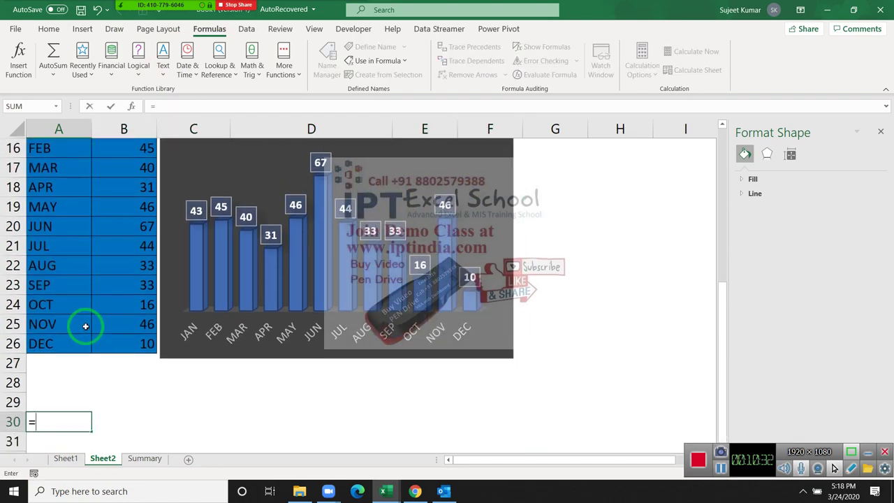
type("SUM(")
key("Up")
key("Up")
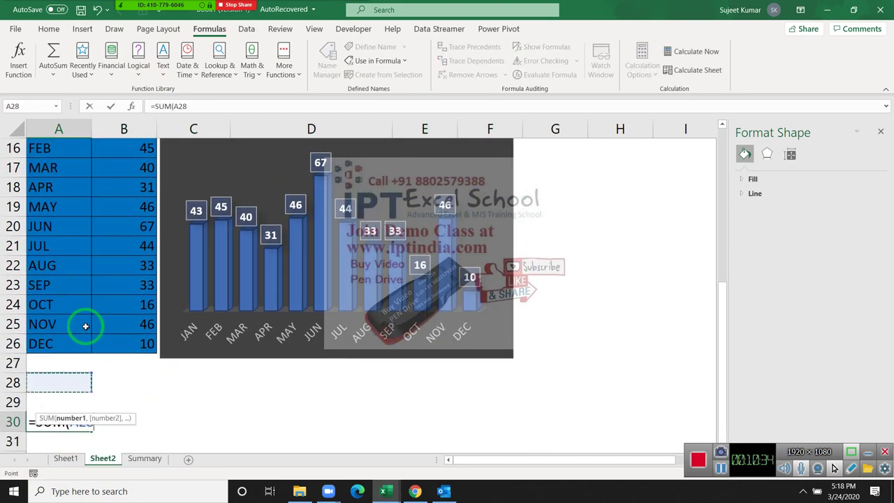
key("Up")
key("Up")
key("Up")
key("Up")
key("Up")
key("Up")
key("Up")
key("Up")
key("Up")
key("Up")
key("Up")
key("Up")
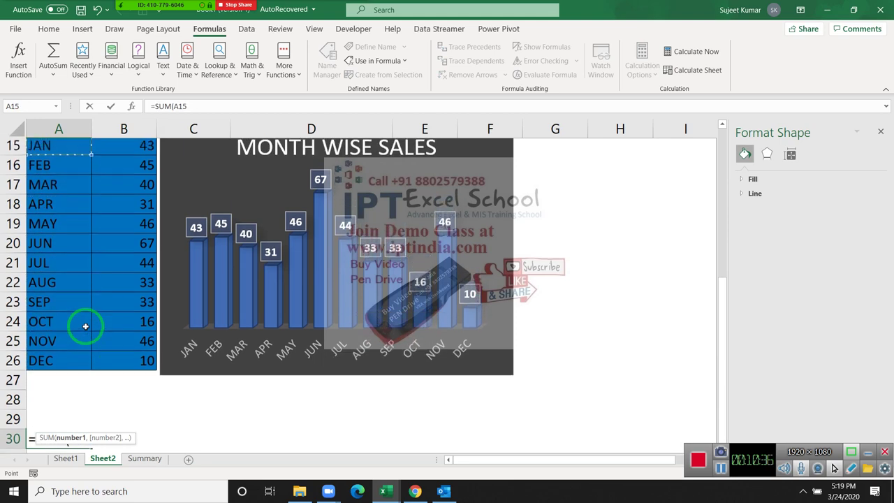
key("shift+Right")
key("shift+Down")
key("shift+Down")
key("shift+Down")
key("shift+Down")
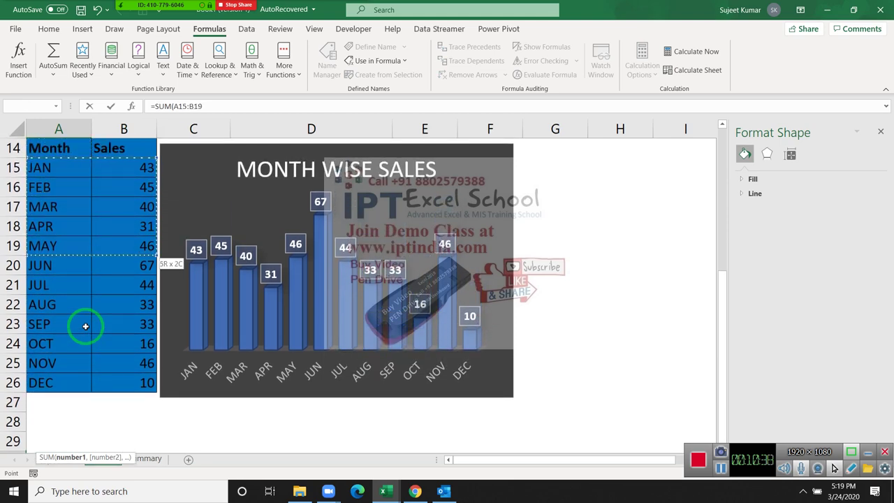
key("shift+Down")
key("shift+Down")
key("shift+Down")
key("shift+Down")
key("shift+Down")
key("shift+Down")
key("Return")
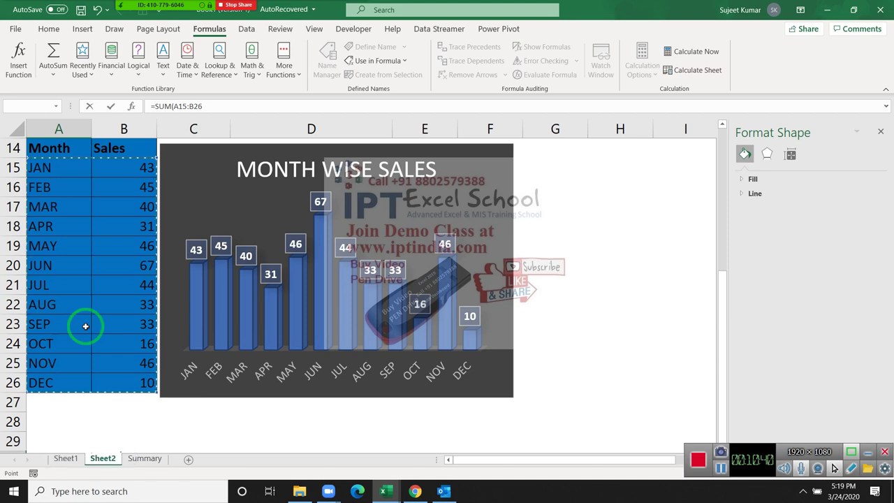
key("Up")
key("Right")
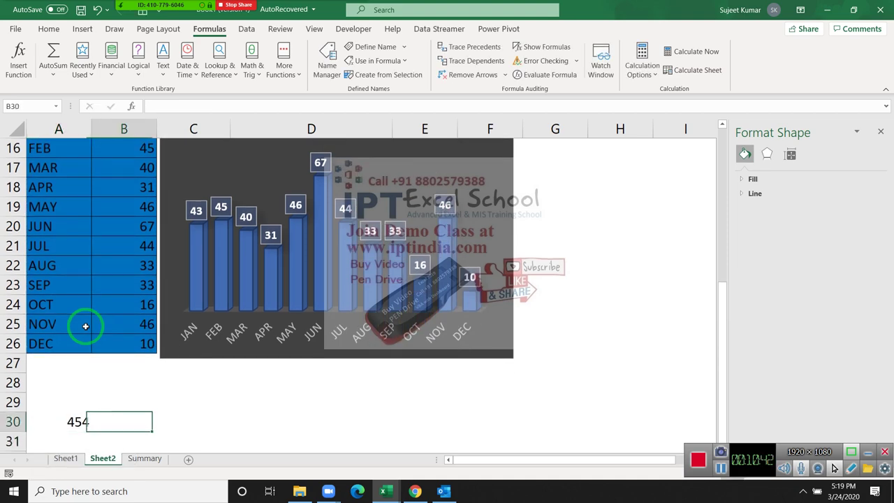
key("Up")
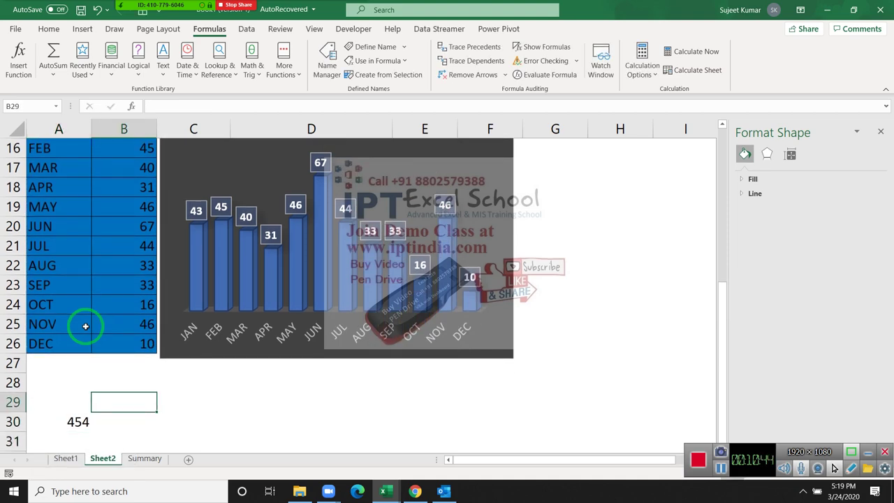
Step: Label B29 'Customer ID' and D29 'A/c'
type("Custo")
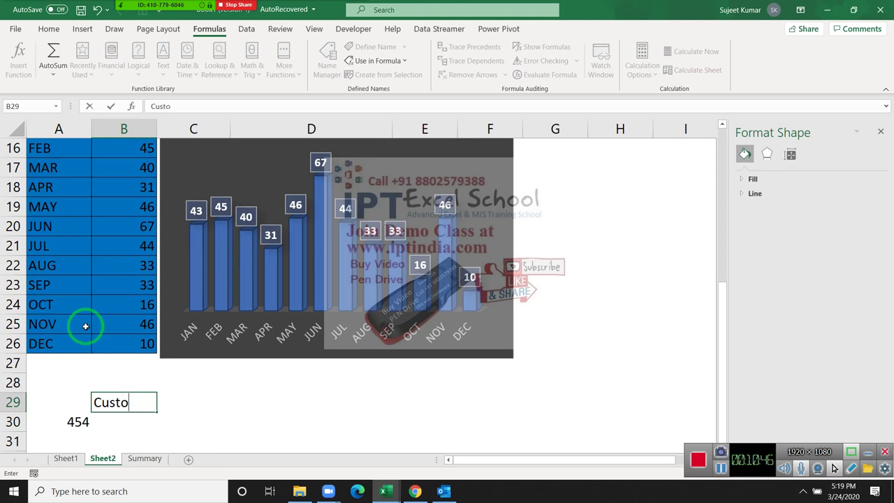
type("p")
key("BackSpace")
type("mer I")
type("D")
key("Tab")
key("Tab")
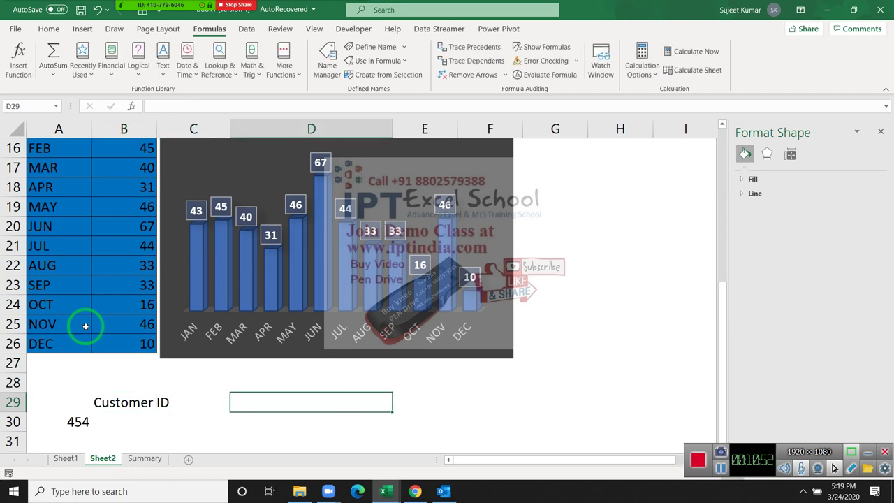
type("A/c")
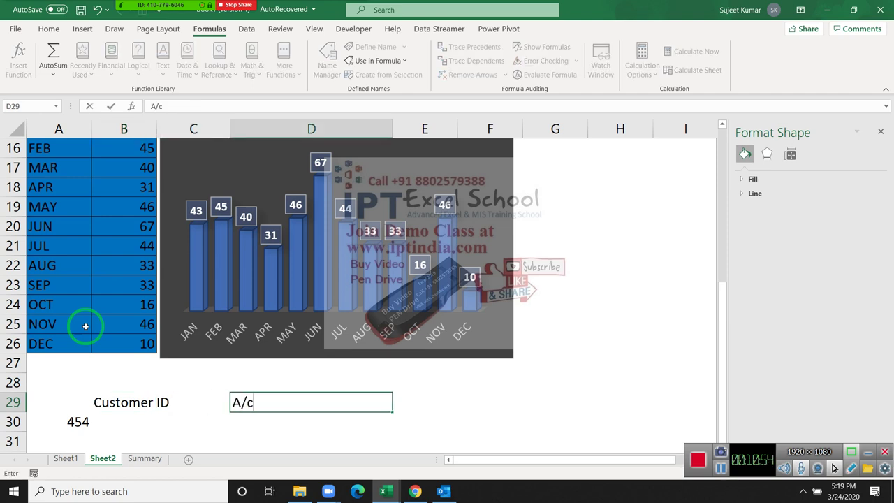
key("Return")
key("Up")
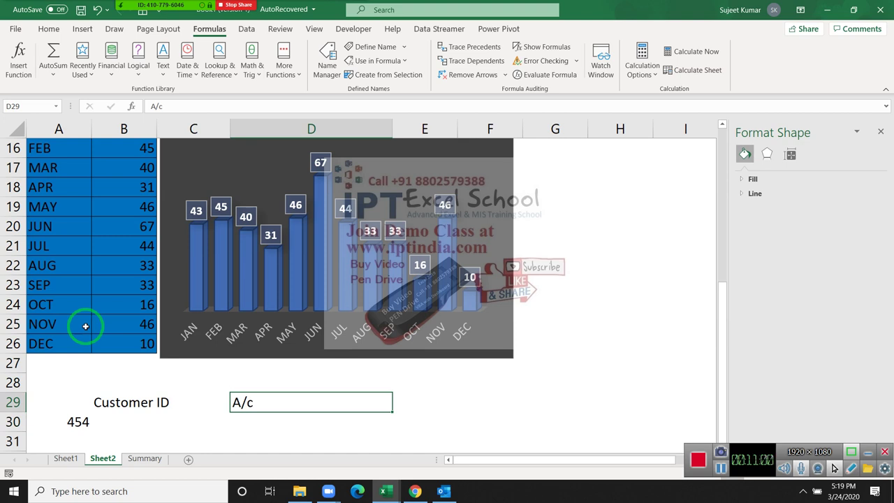
Step: Check the Month header in A14, then select D31 for a new total
scroll(77, 359, "up", 2)
scroll(72, 324, "down", 2)
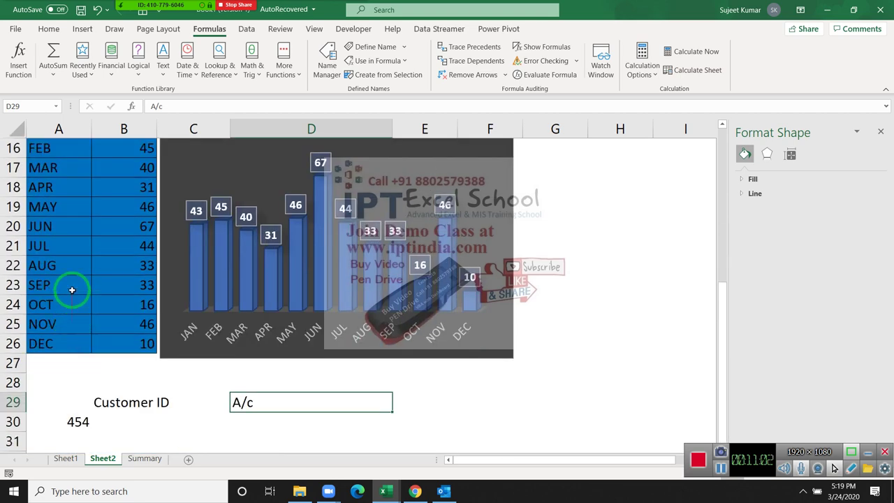
scroll(39, 190, "up", 1)
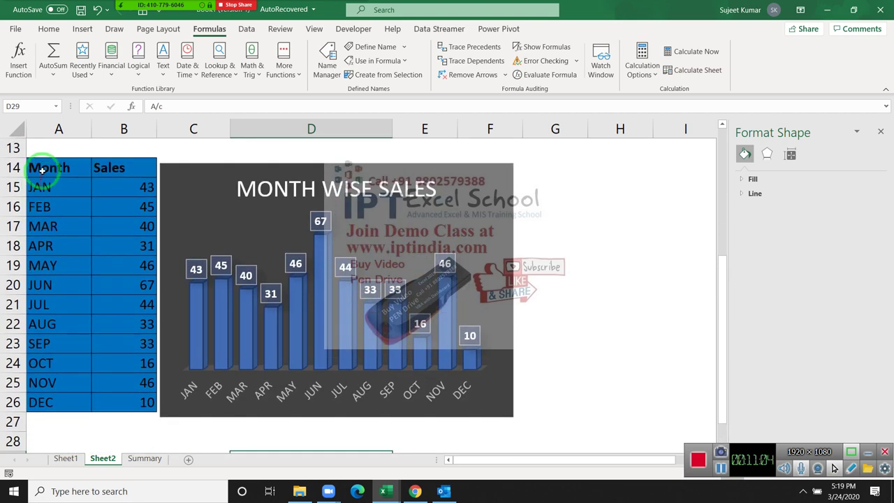
left_click(40, 164)
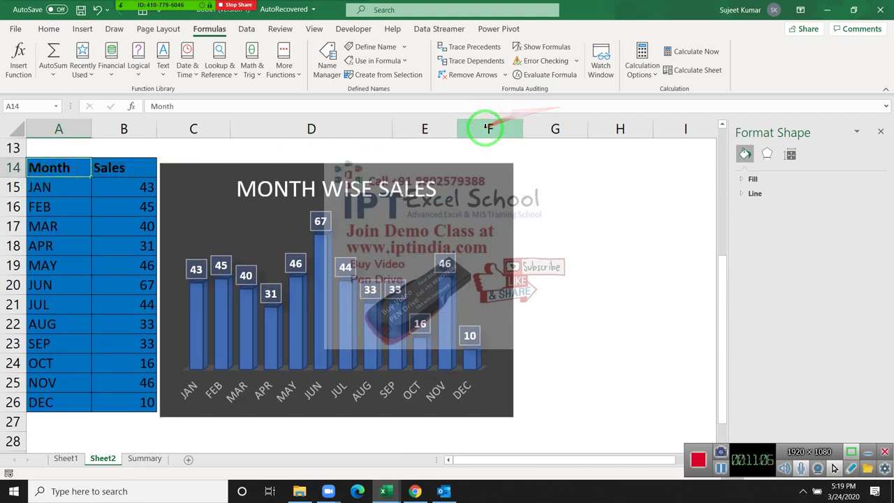
scroll(500, 422, "down", 1)
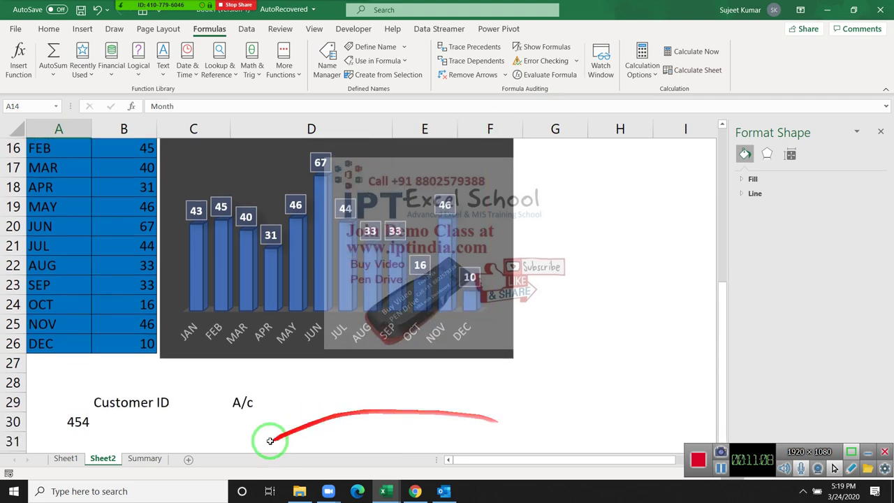
left_click(235, 437)
Step: Enter =SUM(A14:F26) in D31, returning 454
type("=s")
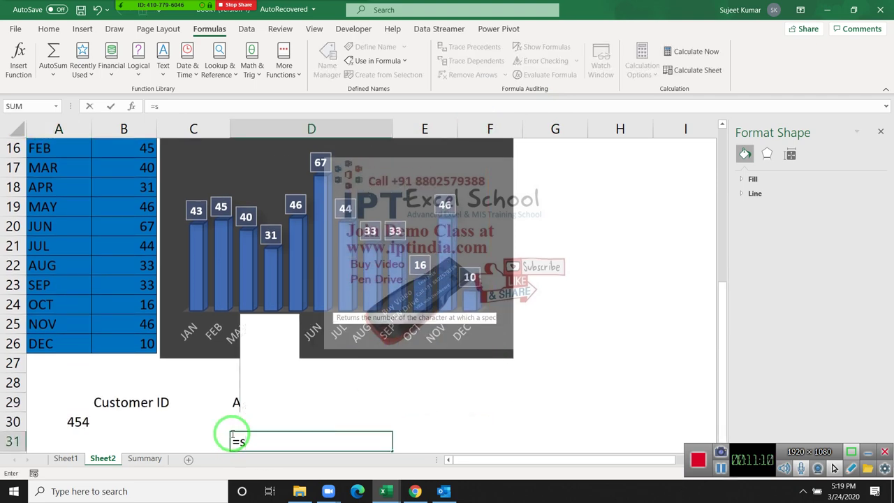
type("um")
key("Tab")
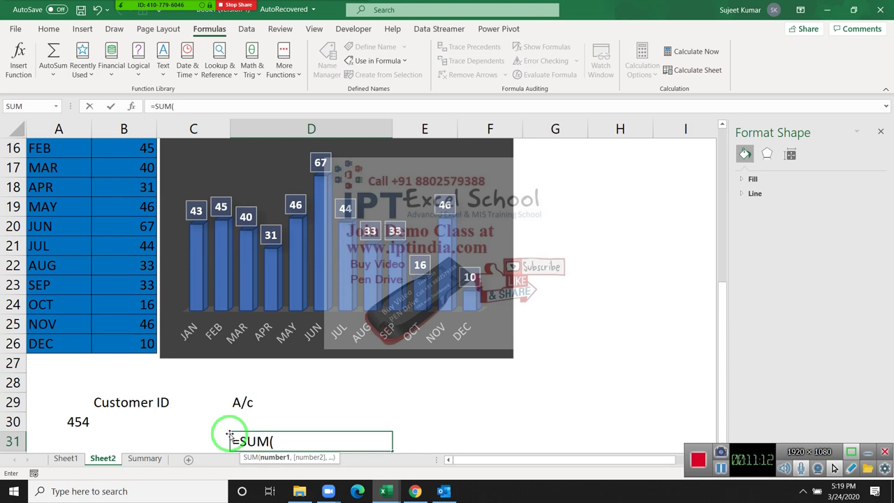
key("BackSpace")
type("a")
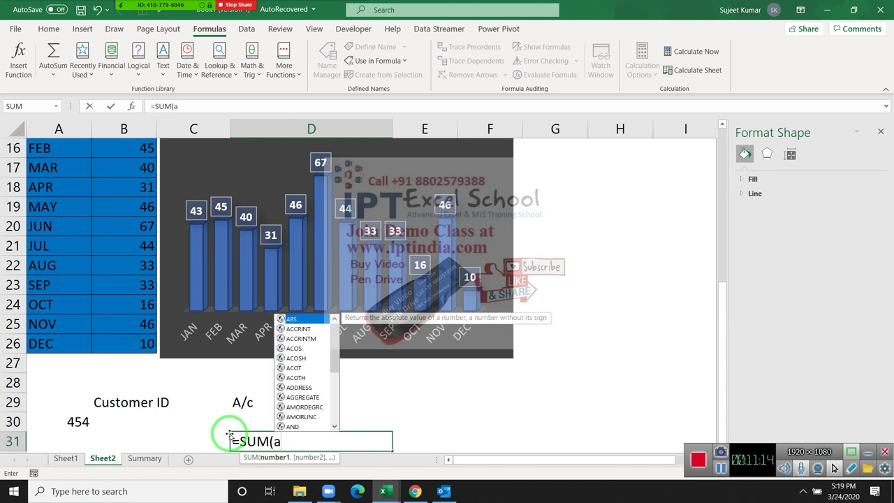
scroll(230, 433, "up", 2)
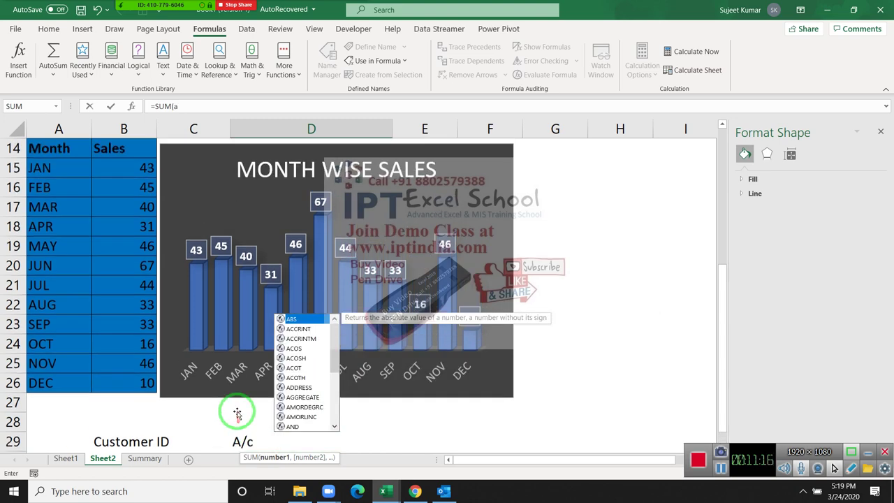
scroll(235, 411, "down", 1)
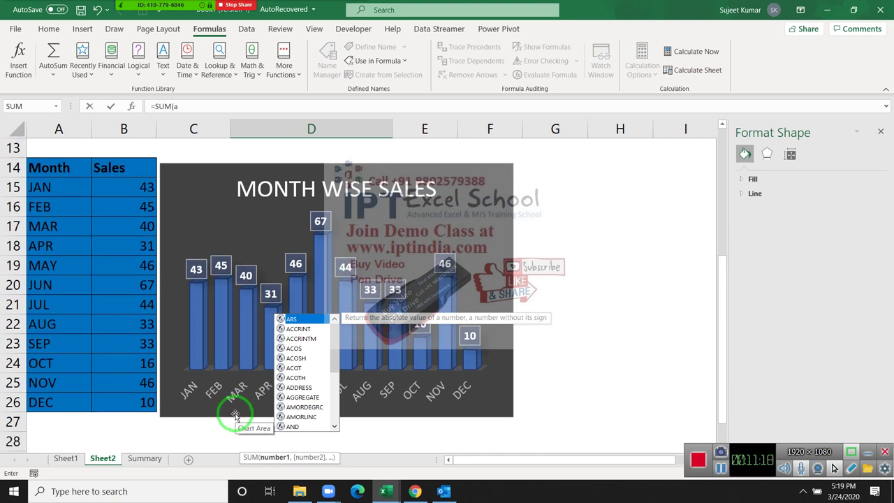
type("14:")
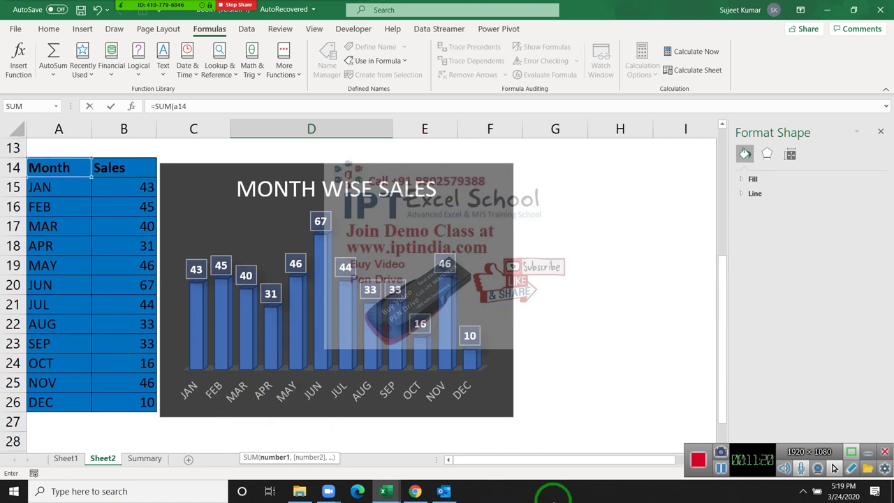
type("f26")
key("Return")
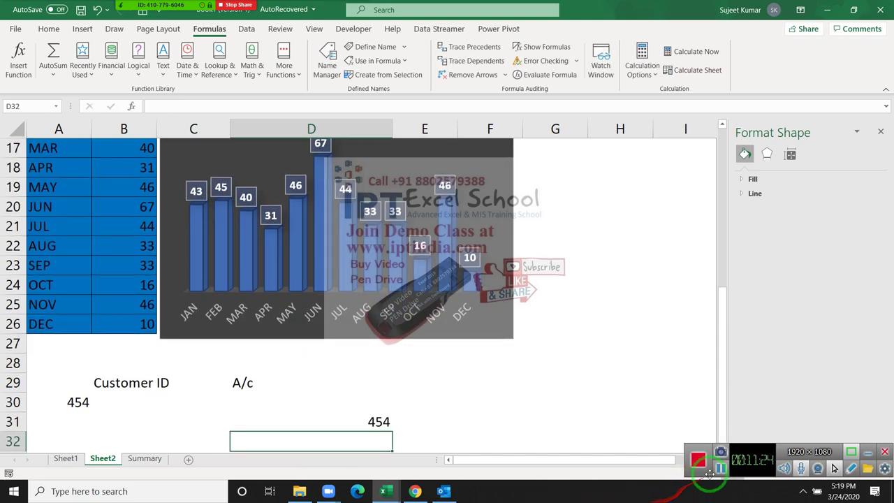
Step: Review D31's formula to confirm its range covers A14:F26
left_click_drag(740, 450, 364, 430)
double_click(365, 422)
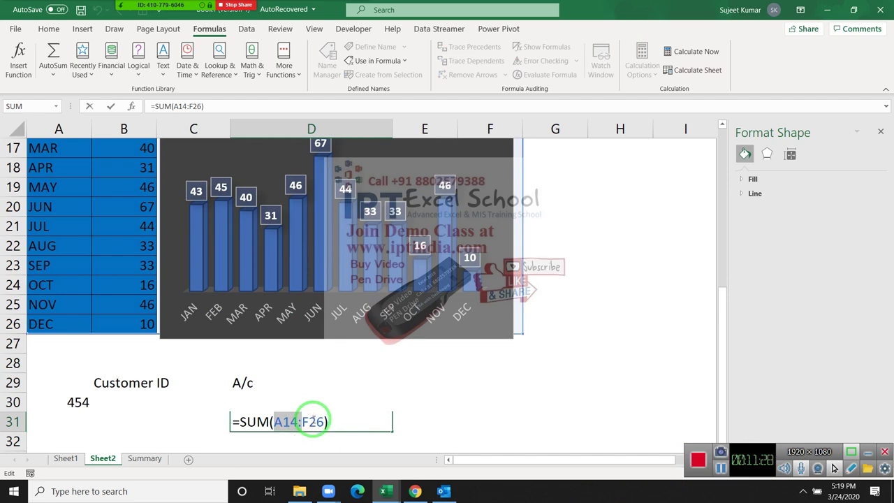
key("Escape")
left_click_drag(315, 417, 320, 396)
scroll(320, 394, "up", 2)
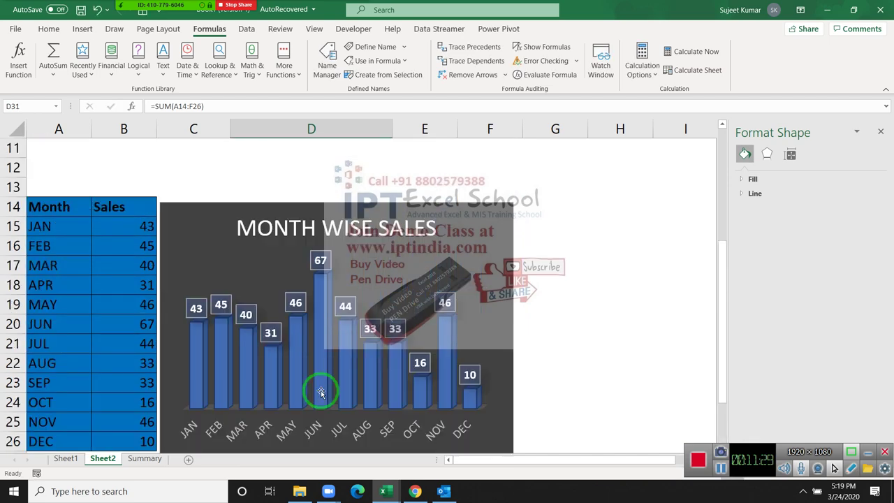
Step: Select A14:F27 and define it as the named range Month
left_click(46, 203)
scroll(90, 223, "down", 2)
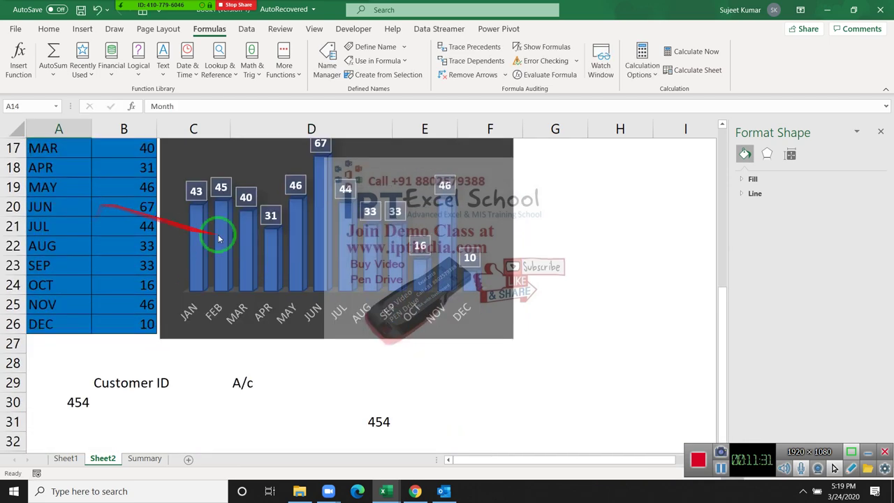
left_click(531, 337, "shift")
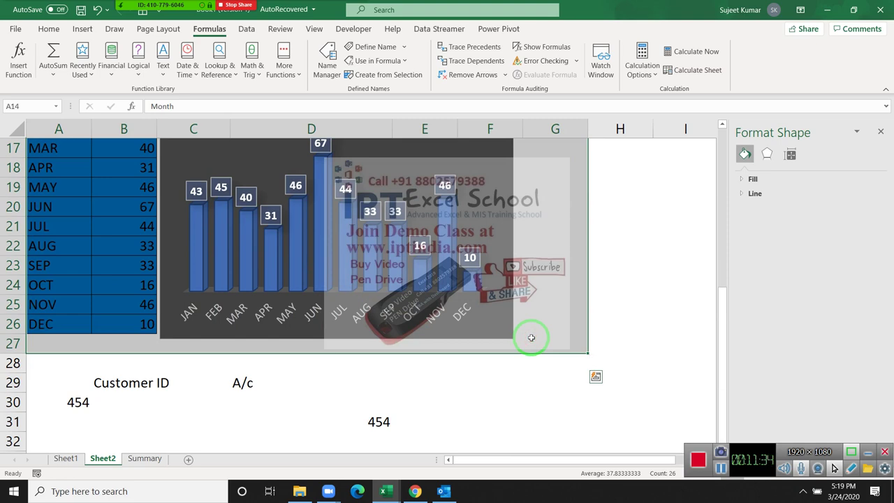
left_click_drag(531, 338, 531, 337)
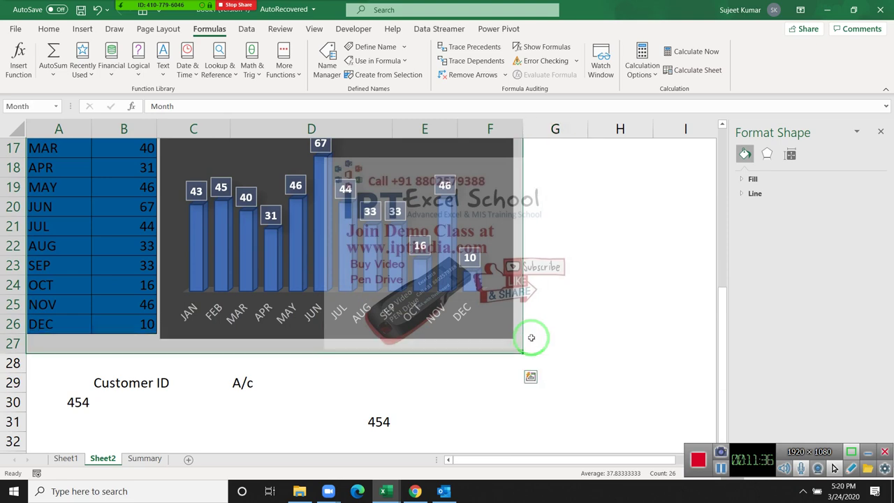
left_click(375, 46)
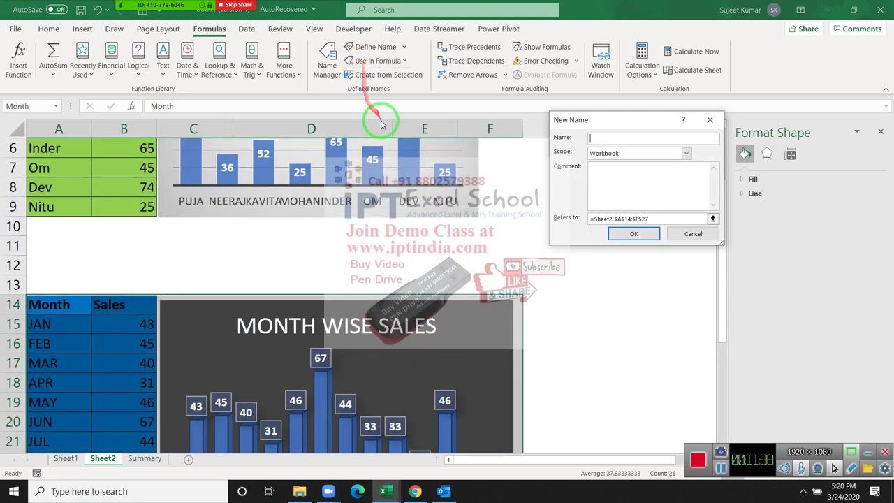
key("Escape")
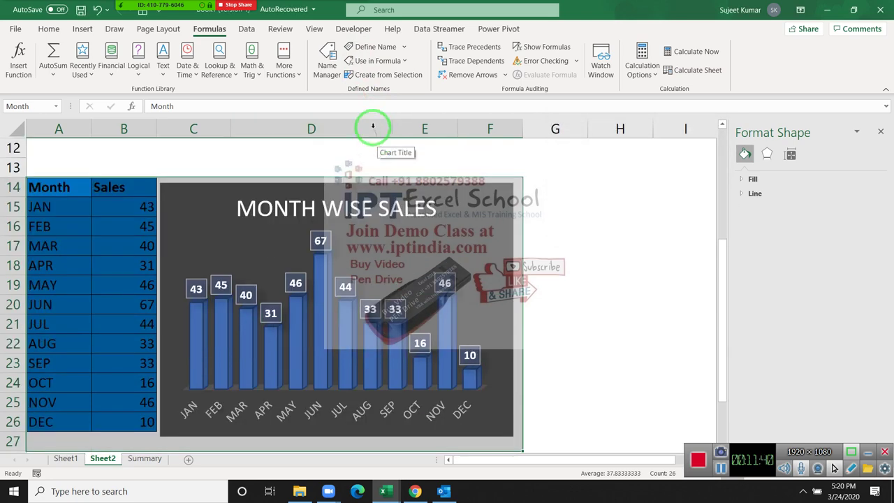
Step: Confirm the Month name in the Formulas Name Manager
scroll(377, 120, "down", 2)
scroll(333, 77, "down", 1)
scroll(391, 94, "up", 2)
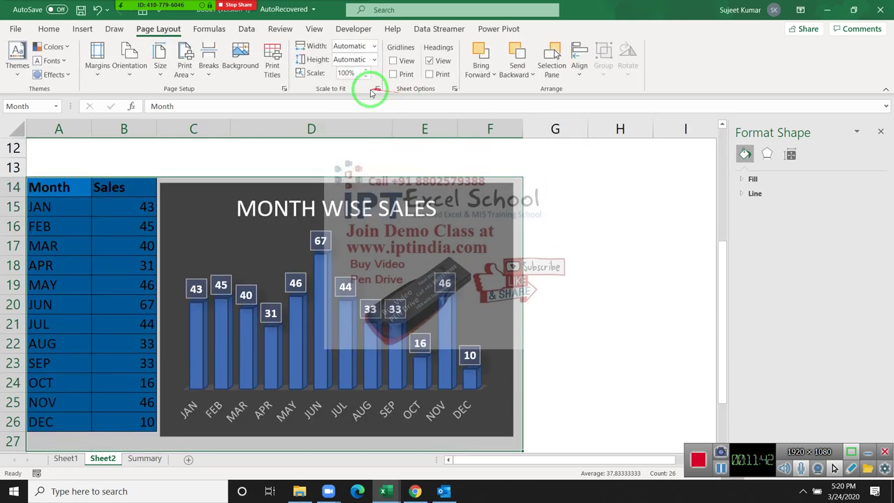
scroll(369, 96, "down", 1)
scroll(365, 90, "down", 1)
scroll(365, 94, "down", 1)
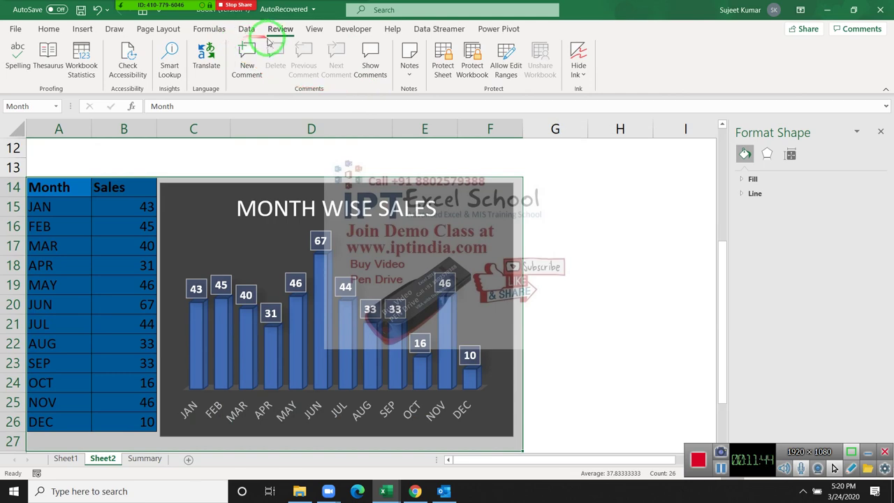
left_click(213, 30)
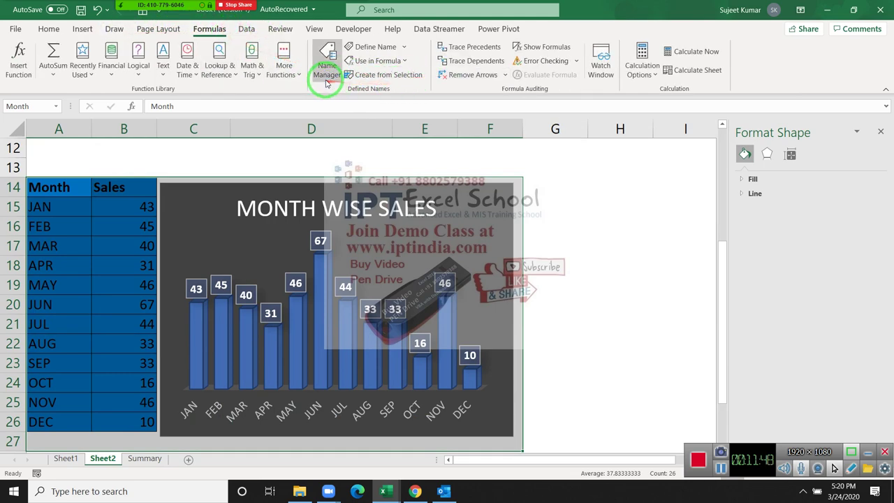
left_click(326, 62)
key("Escape")
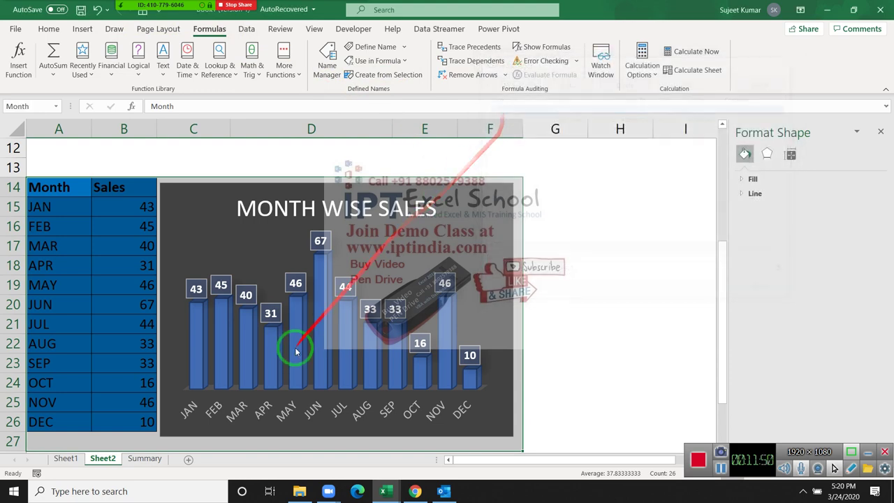
scroll(294, 347, "down", 2)
Step: Enter =SUM(Month) in C31, using the Month named range, returning 454
left_click(358, 402)
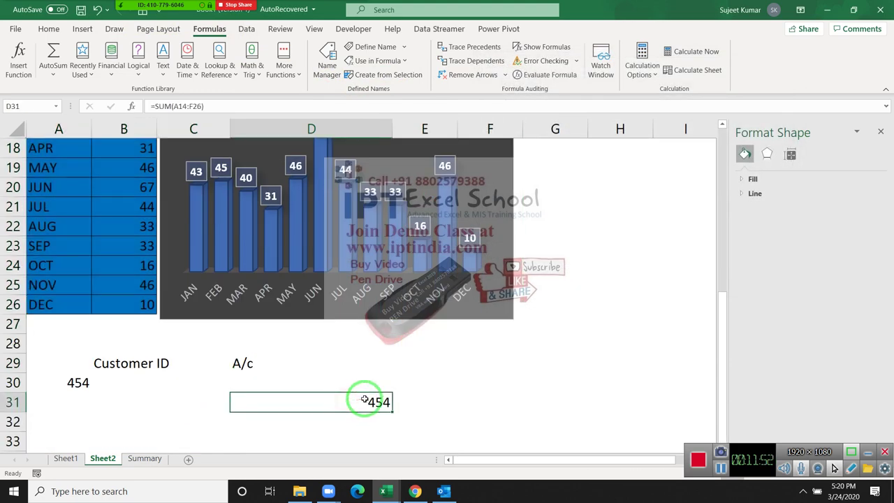
left_click(216, 404)
type("=")
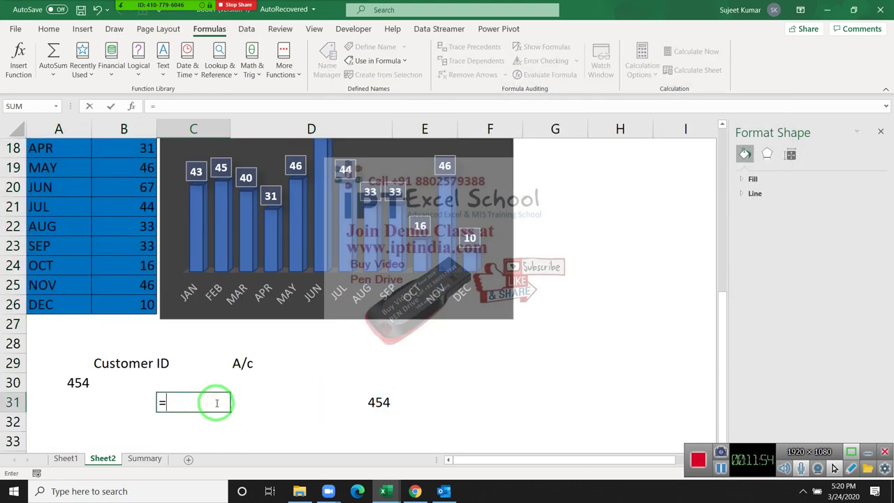
type("sum")
key("Tab")
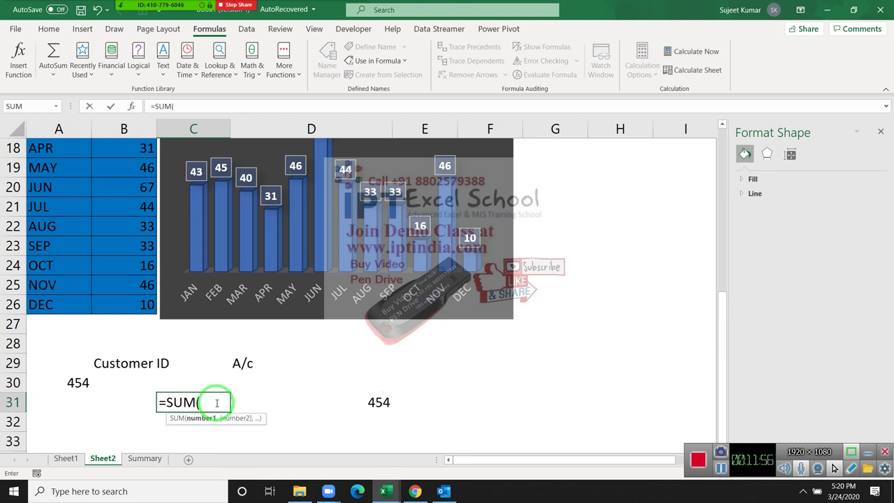
type("mo")
key("Down")
key("Down")
key("Down")
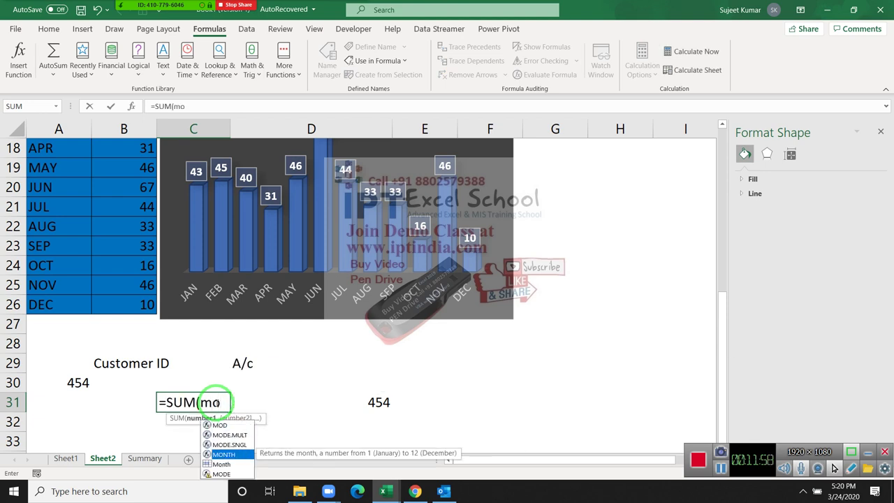
key("Down")
key("Tab")
type(")")
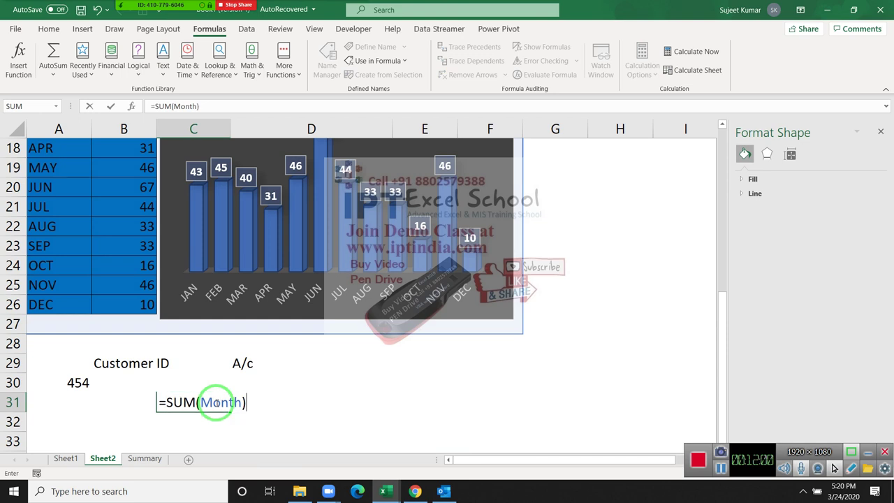
key("Return")
Step: Compare C31's formula with D31's total, ending at A31
left_click(217, 402)
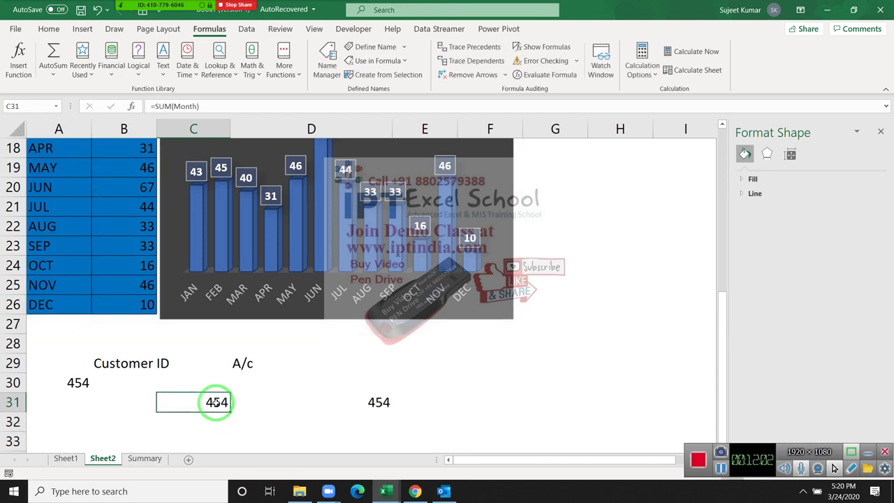
key("Right")
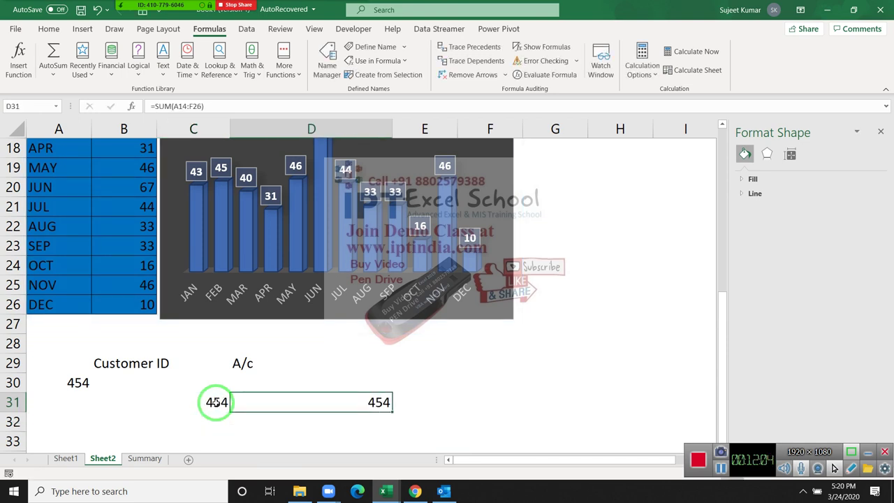
key("Left")
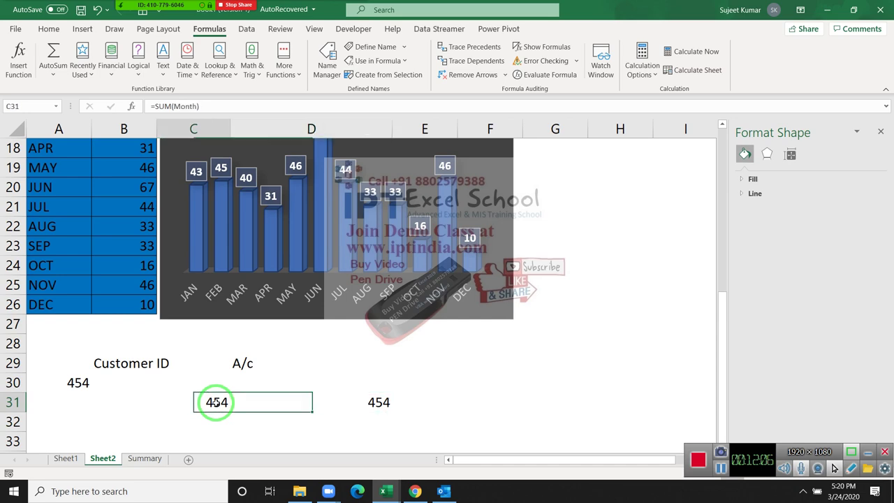
key("Left")
key("Left")
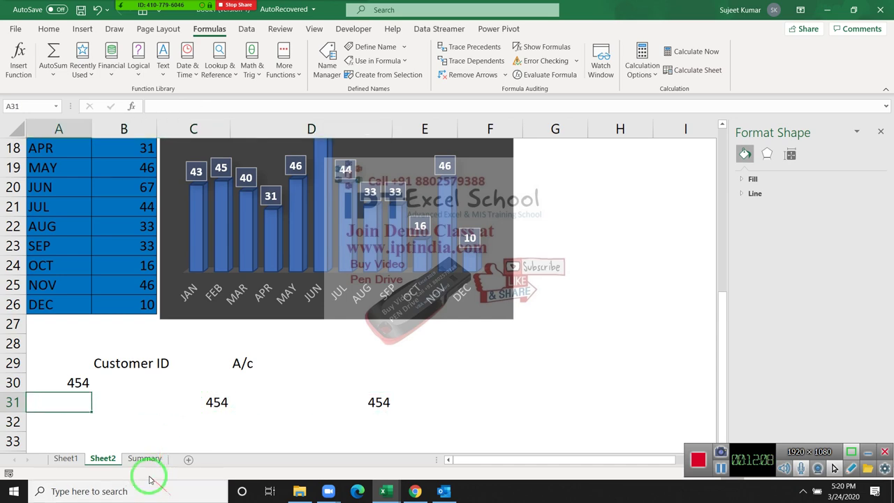
Step: On the Summary sheet, start SUM formulas in C3 and G2, then cancel both
left_click(143, 461)
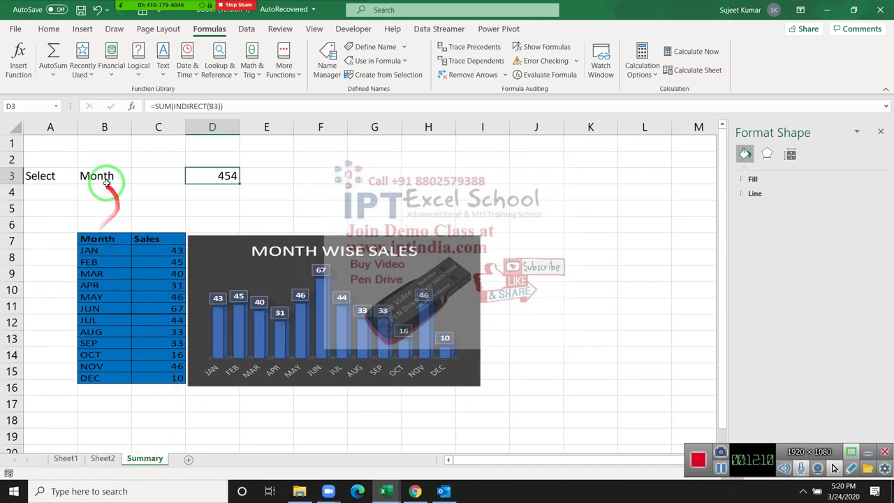
left_click(105, 176)
left_click(160, 183)
type("=")
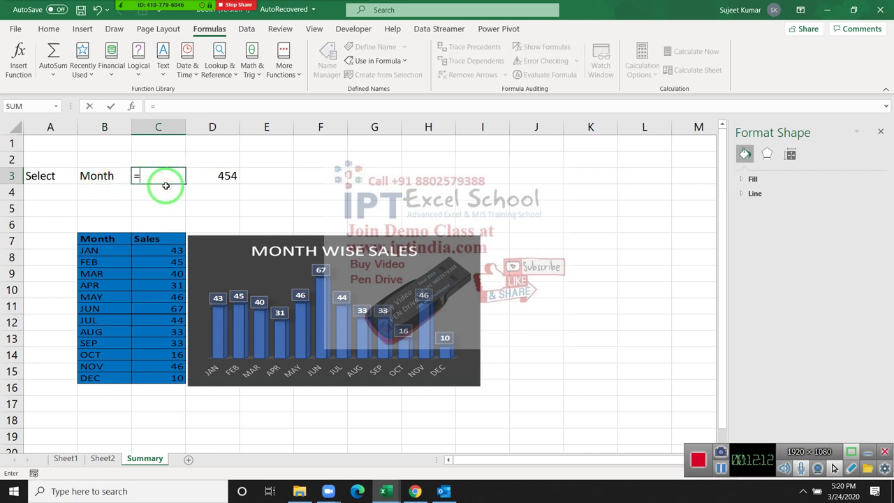
type("sum")
double_click(166, 189)
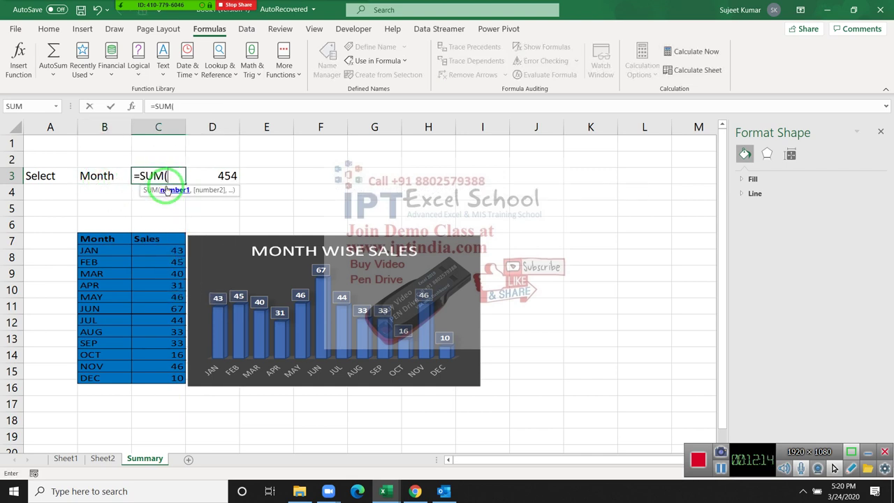
key("Escape")
key("Right")
key("Right")
key("Up")
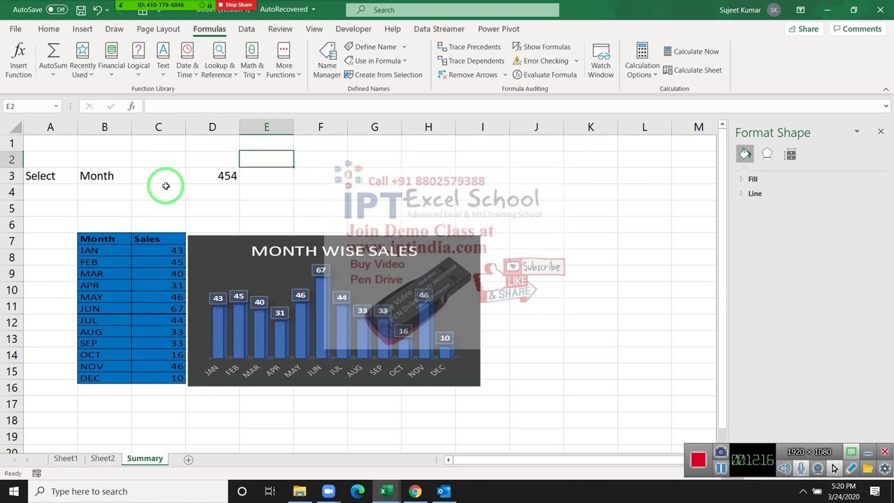
key("Right")
key("Right")
type("=")
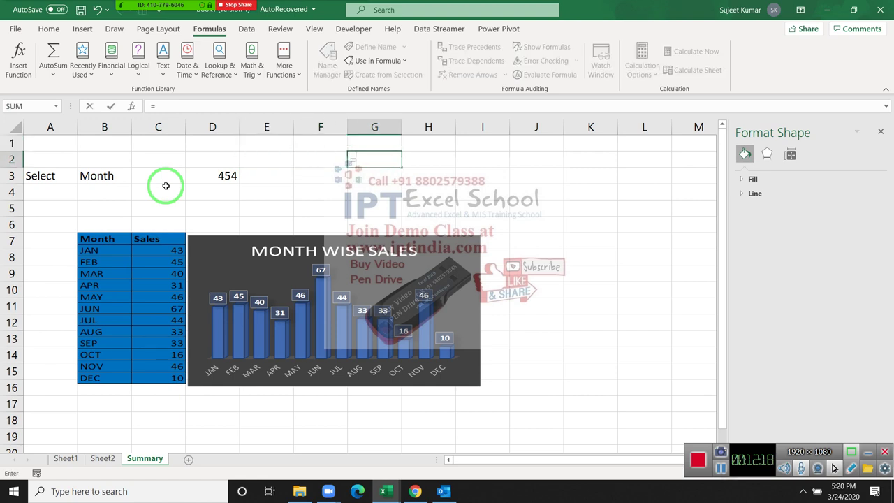
type("SUM(")
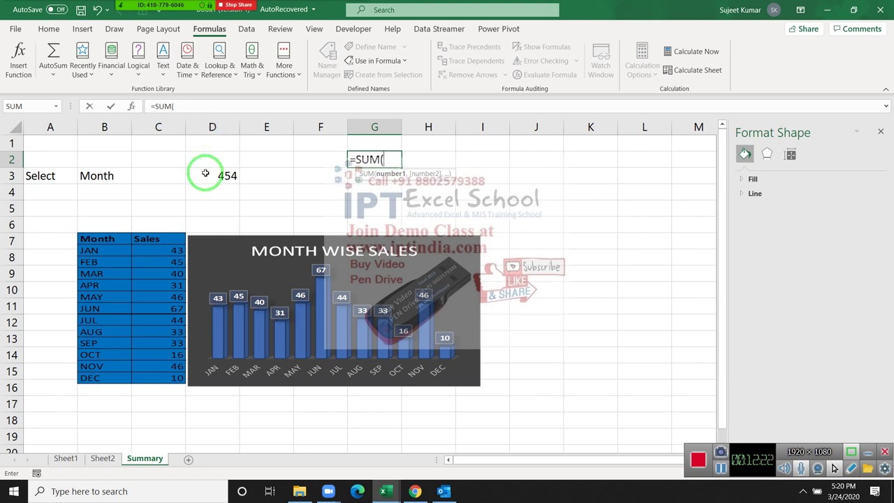
type("d3")
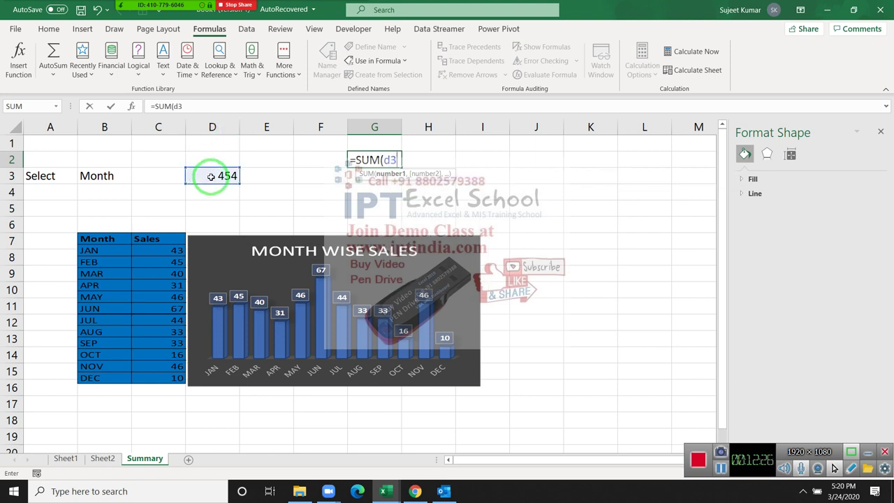
key("Escape")
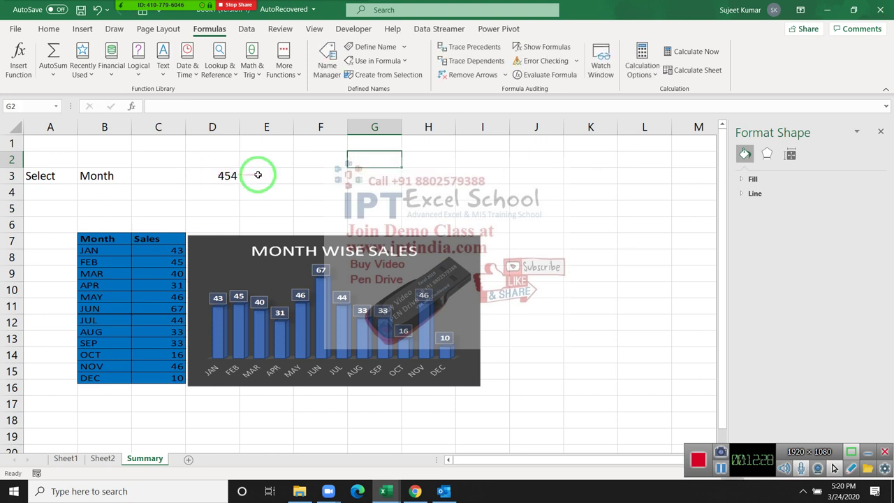
Step: Put D3 in F2 and begin =SUM(F2 in G2
left_click(315, 155)
type("D3")
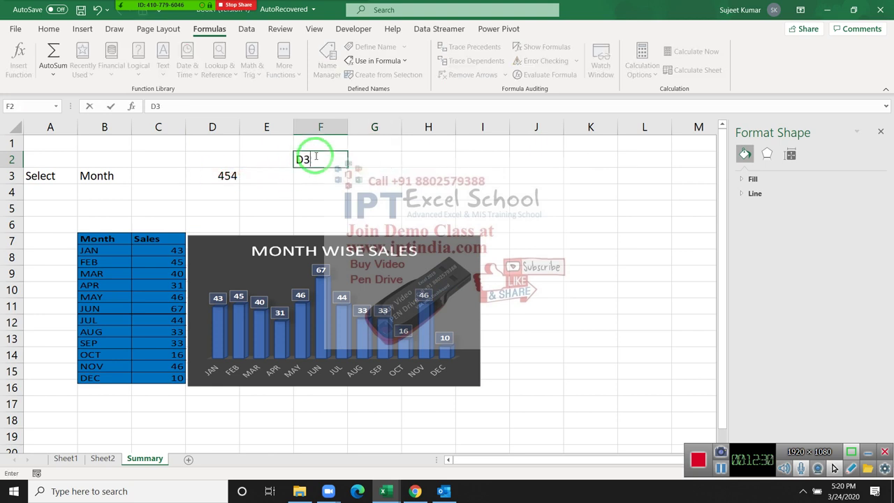
key("Tab")
type("=su")
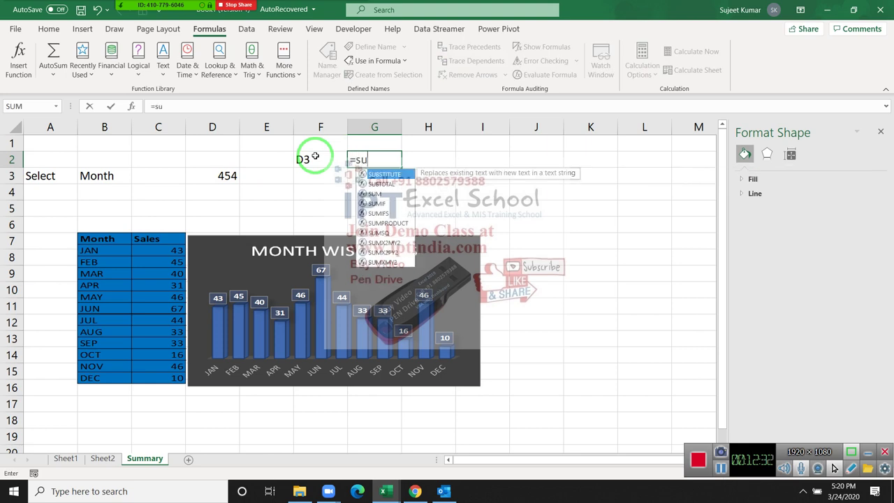
key("Tab")
left_click(339, 152)
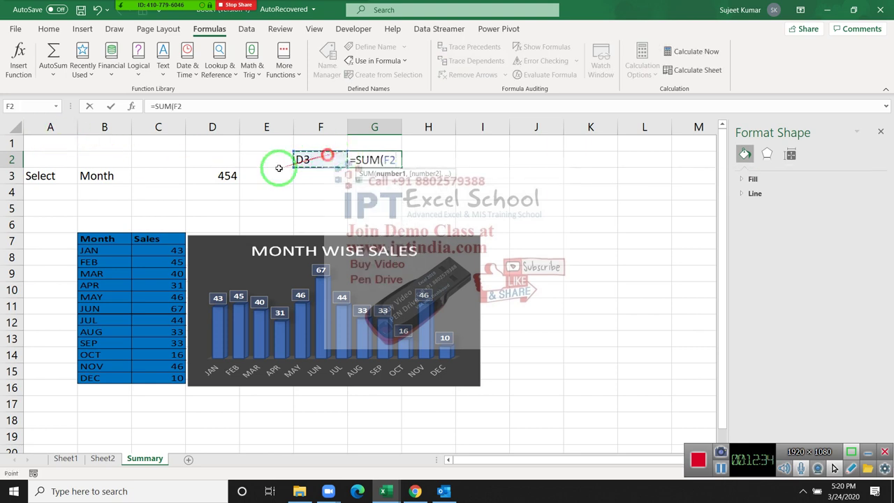
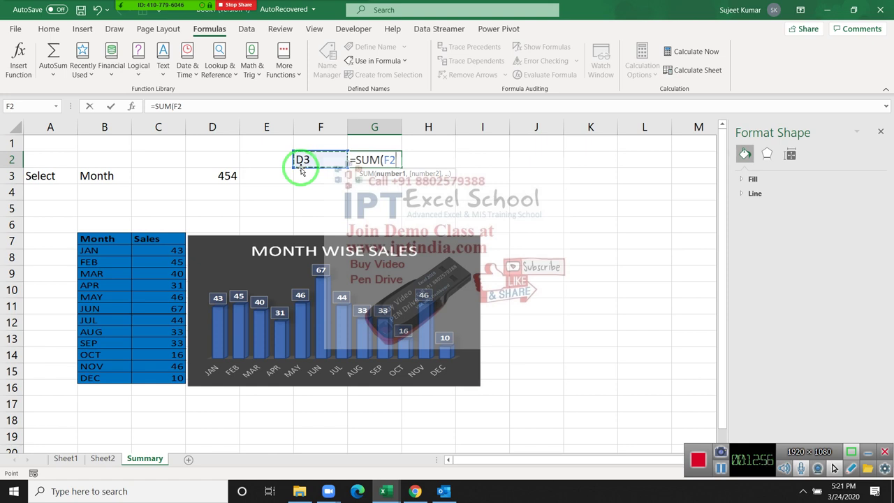
Step: Change G2 to =SUM(INDIRECT(F2)) so it totals the cell named in F2
key("BackSpace")
key("BackSpace")
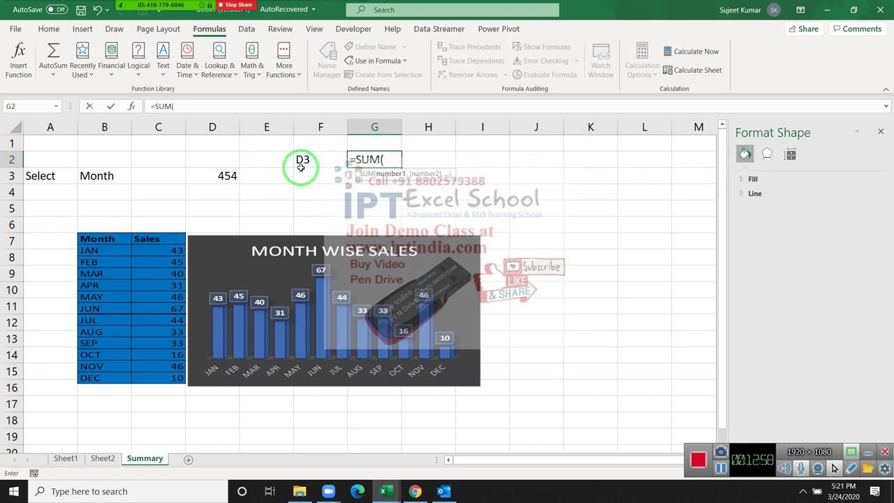
type("in")
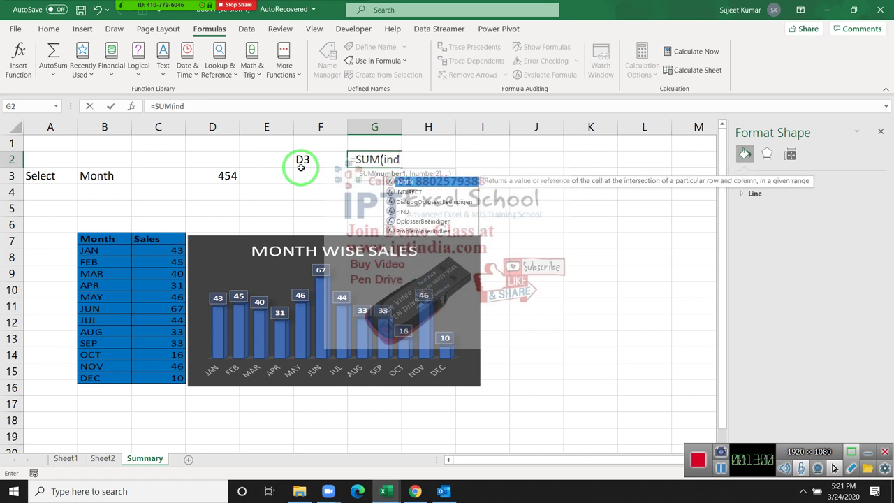
type("d")
key("Tab")
left_click(300, 168)
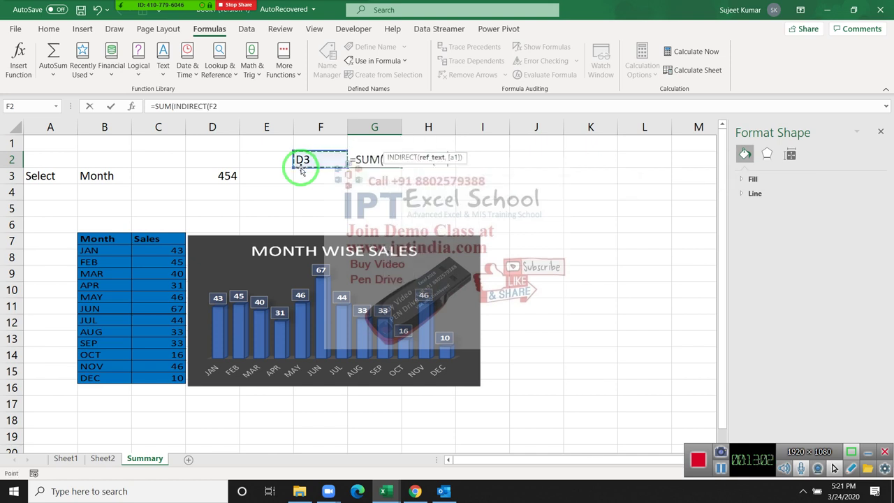
type("))")
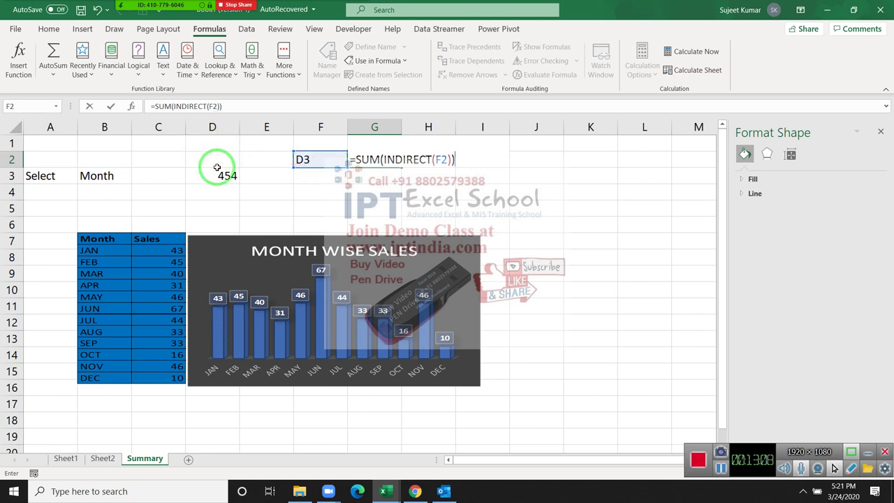
key("Return")
key("Up")
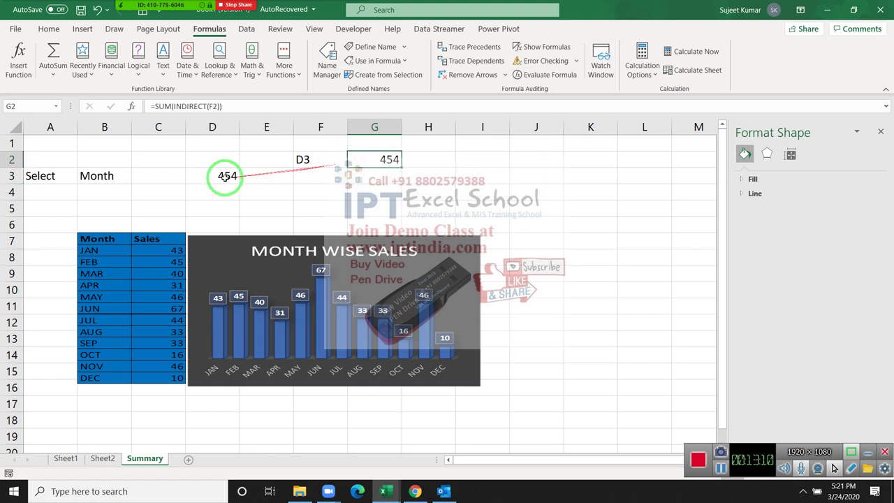
Step: Review D3's =SUM(INDIRECT(B3)) formula, highlighting the INDIRECT part, and leave it unchanged
double_click(189, 176)
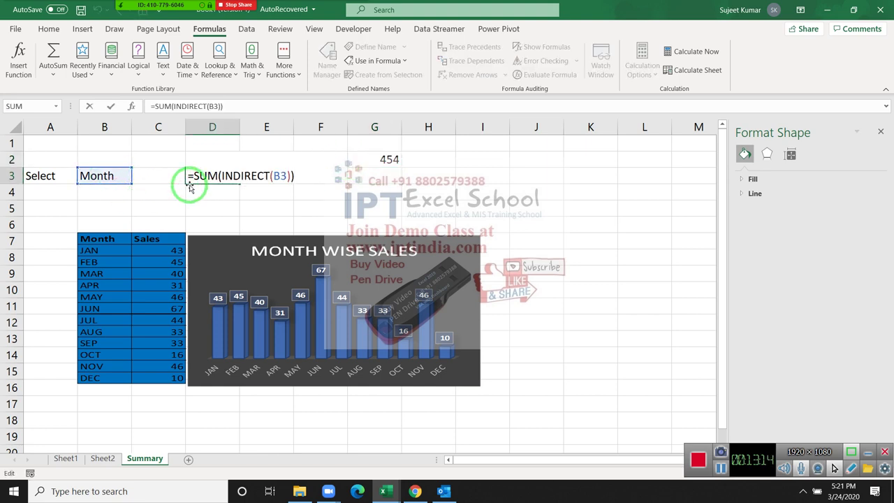
left_click(229, 175)
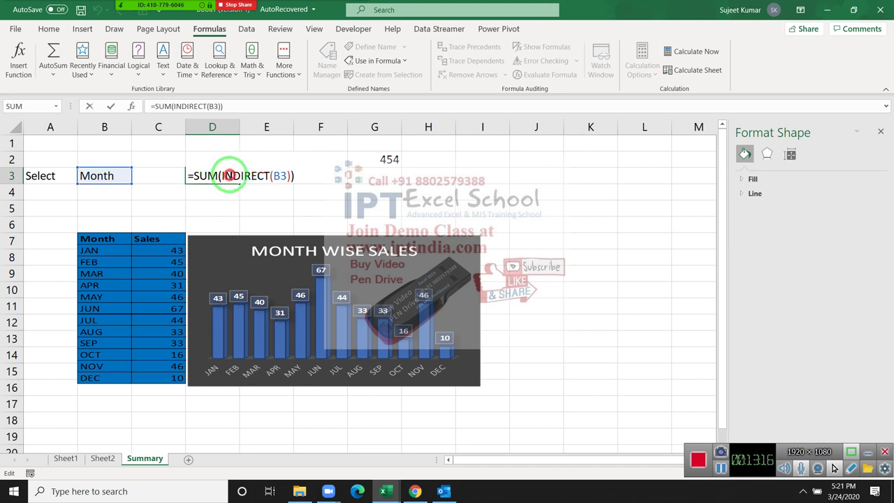
left_click_drag(229, 175, 289, 176)
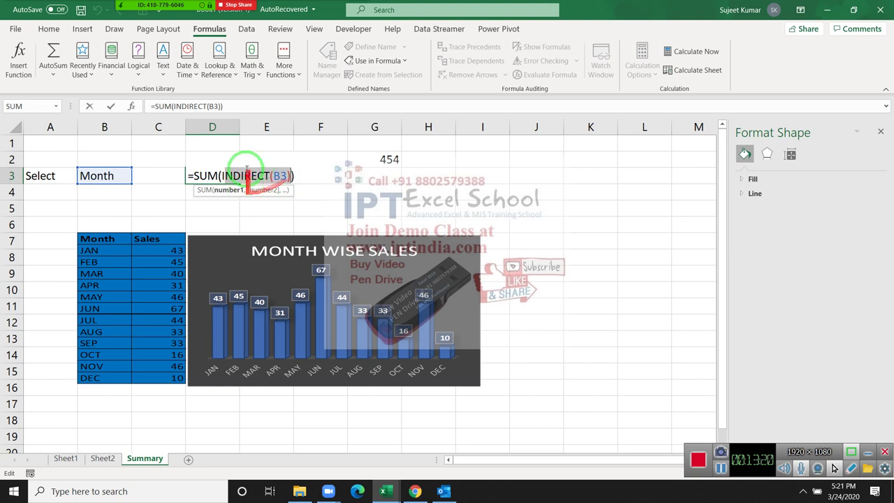
key("ctrl+Return")
left_click_drag(286, 148, 377, 178)
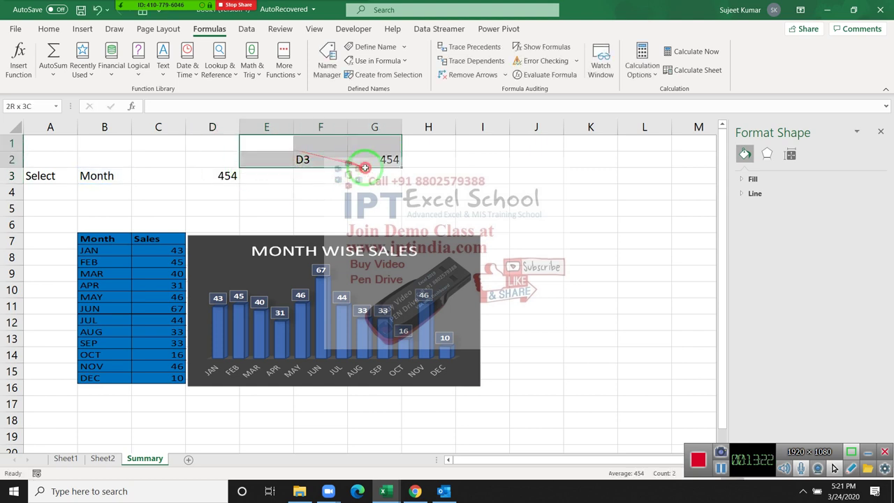
key("Delete")
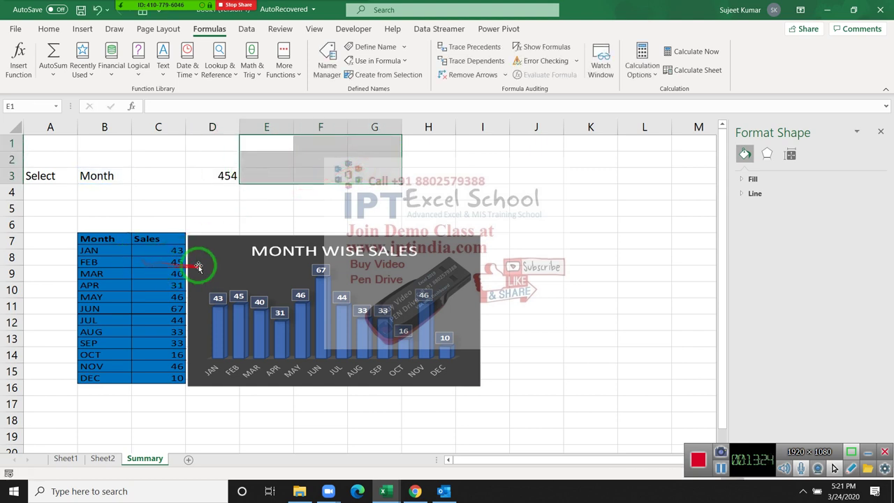
left_click(187, 269)
left_click(180, 107)
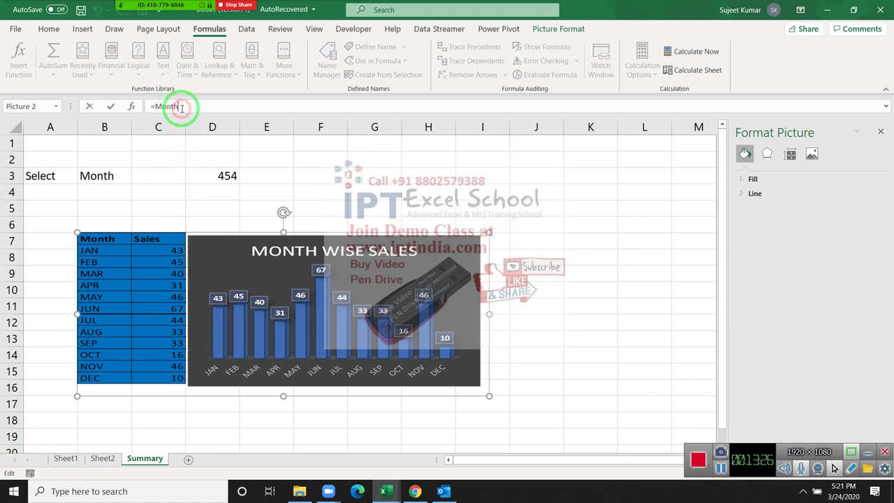
key("BackSpace")
key("BackSpace")
key("BackSpace")
key("Return")
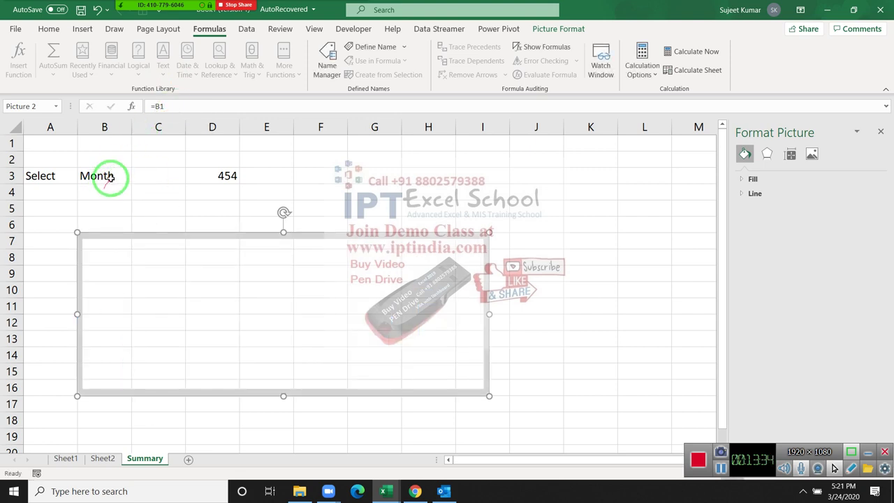
left_click(174, 111)
key("BackSpace")
key("BackSpace")
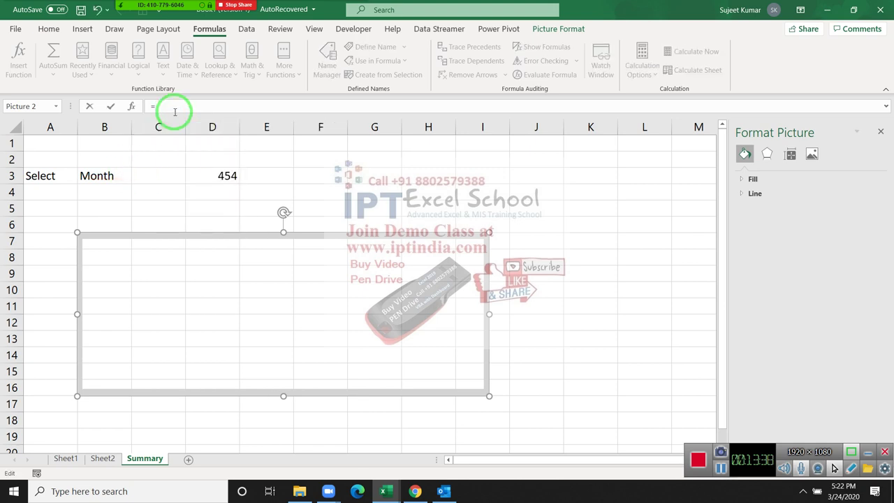
type("ind")
key("Down")
key("Tab")
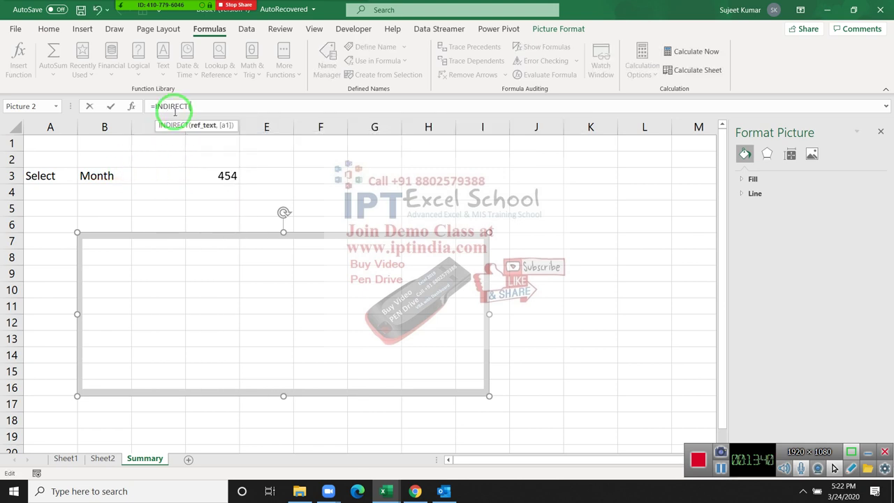
type("b1")
type(")")
key("Return")
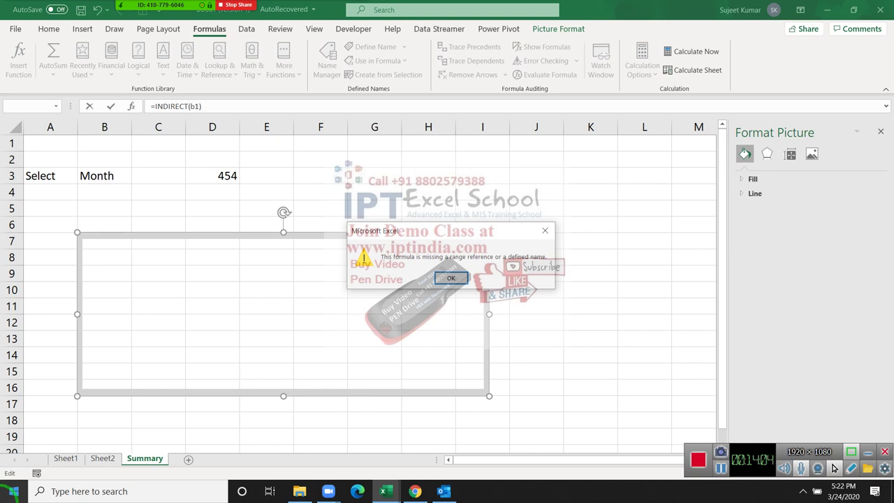
key("Return")
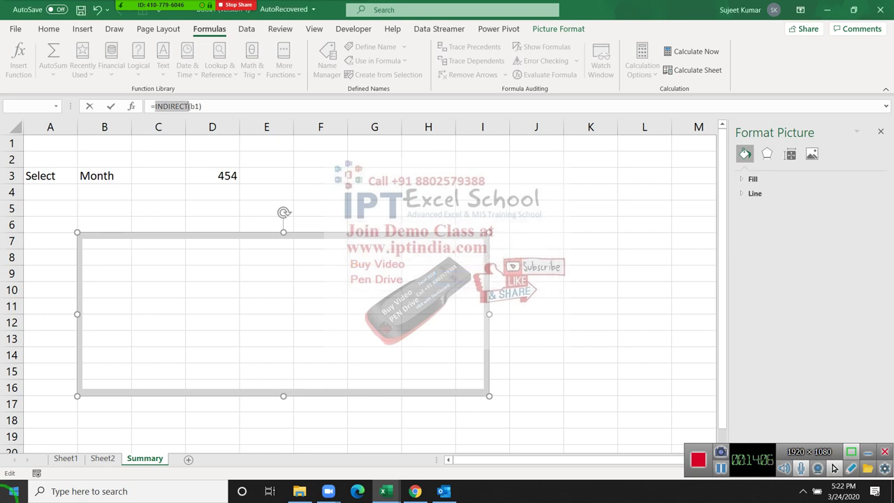
key("Escape")
left_click(266, 143)
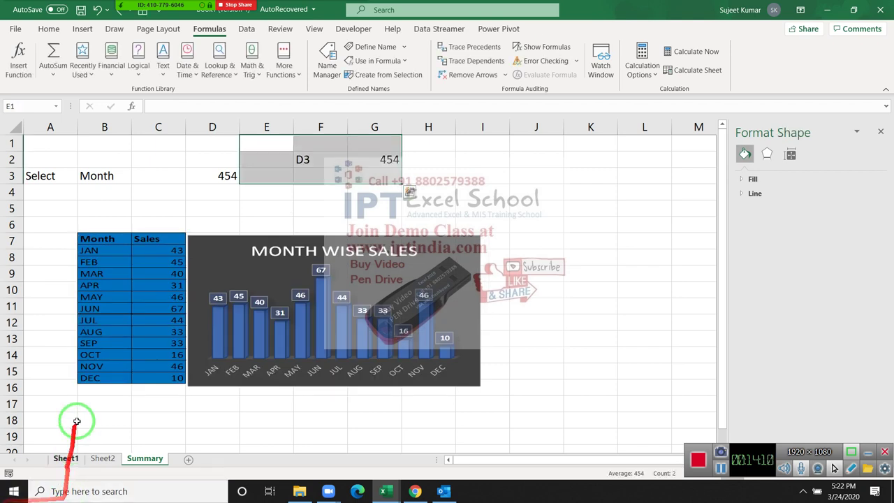
Step: Select the test formulas in rows 2–3, then check the linked picture's formula without changing it
left_click(87, 176)
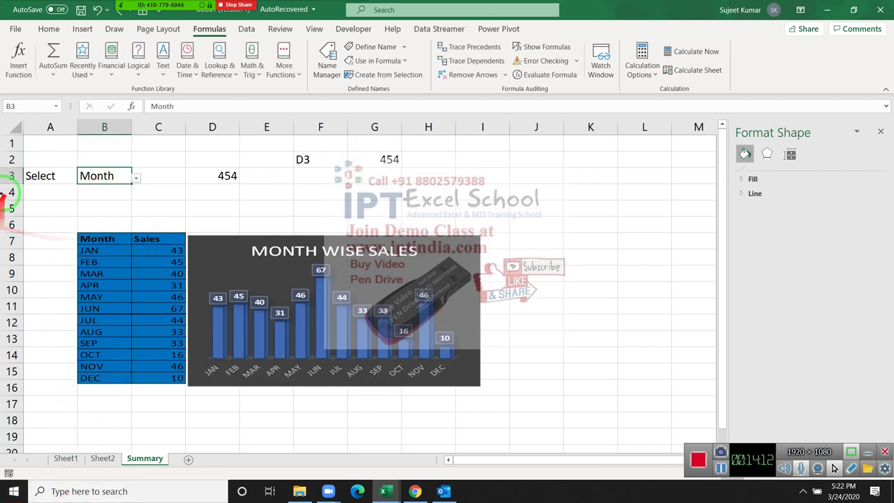
left_click_drag(175, 157, 451, 182)
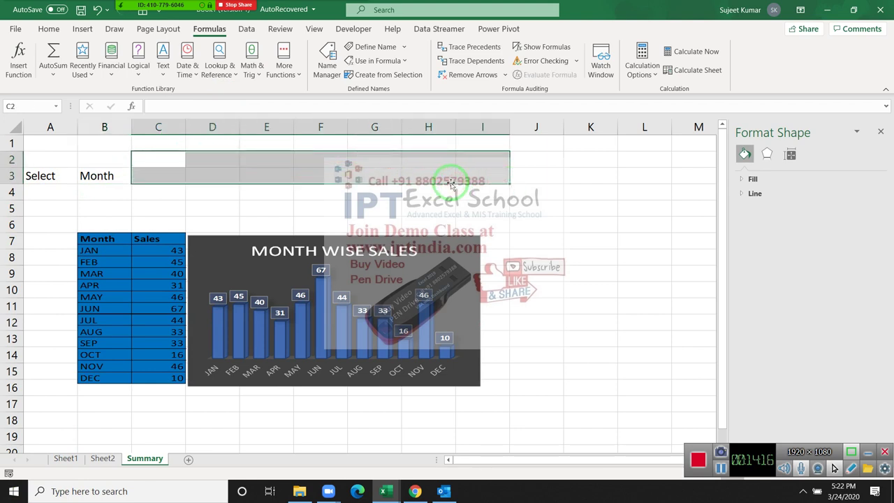
left_click(269, 241)
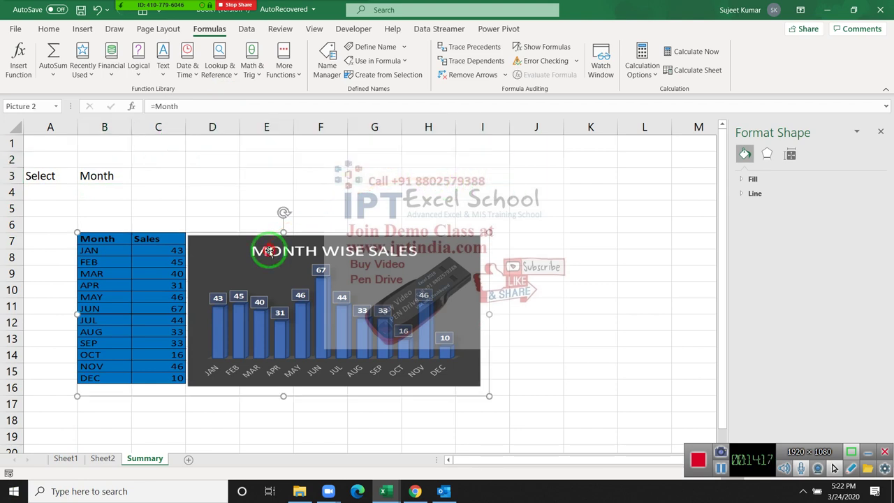
left_click(178, 105)
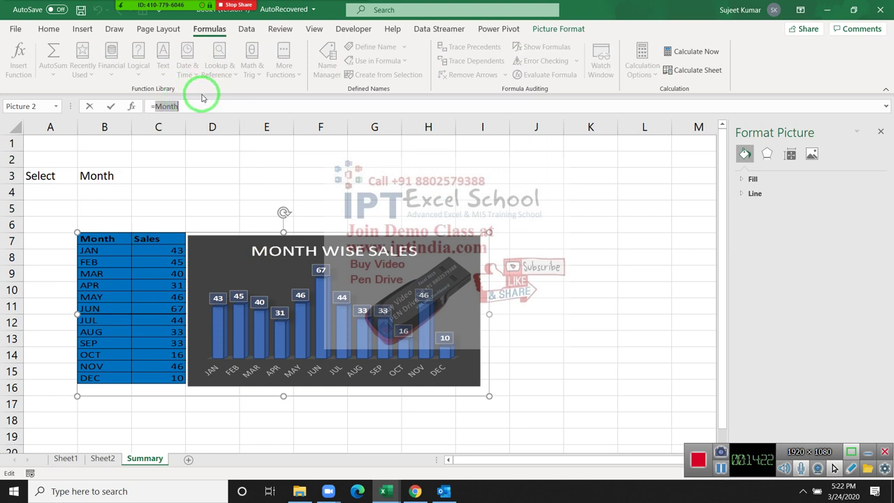
key("Return")
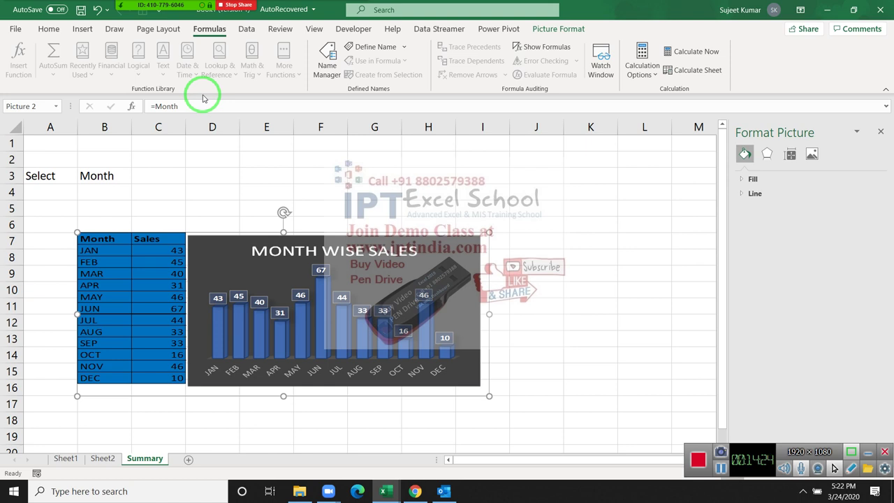
Step: Define the workbook name sh referring to =INDIRECT(Summary!$B$3)
left_click(174, 177)
left_click(349, 47)
type("sh")
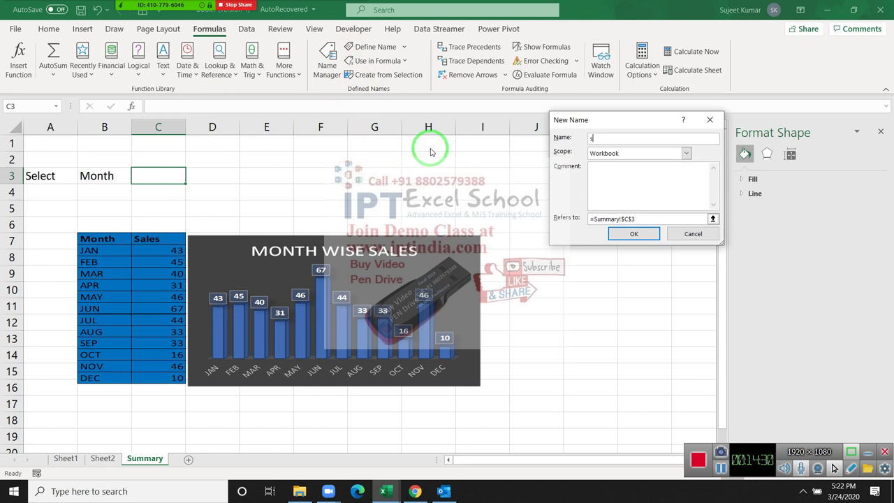
left_click(623, 218)
double_click(624, 219)
type("=indirect(")
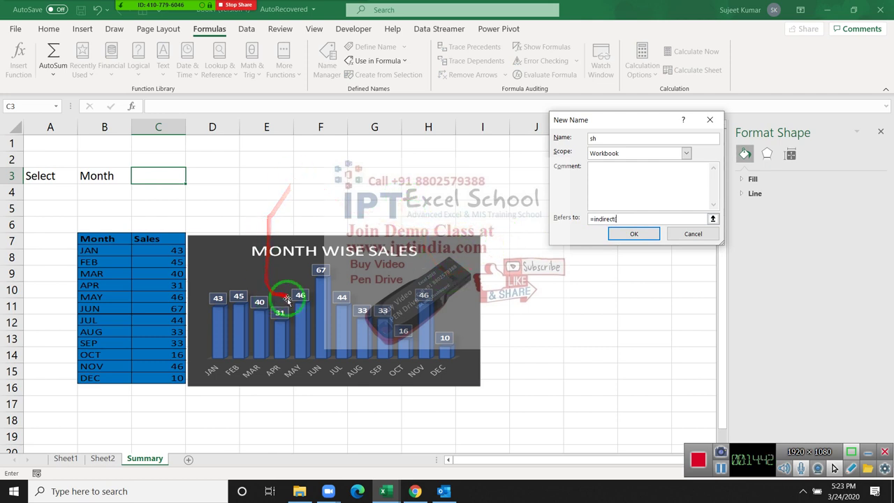
left_click(85, 175)
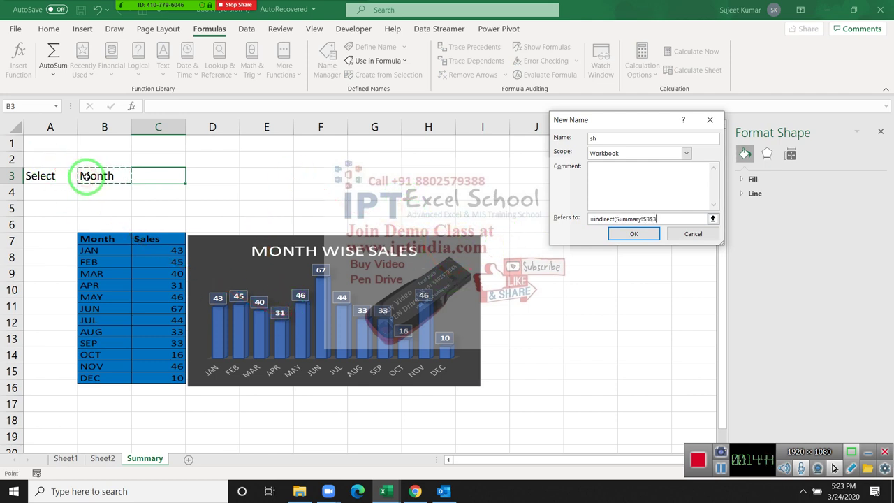
key("Return")
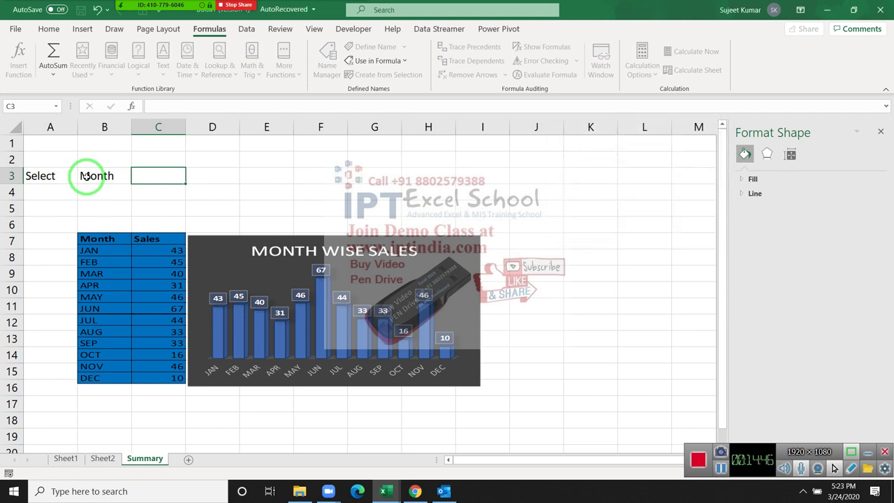
Step: Link the chart picture to the name sh
left_click(180, 259)
type("=Month")
left_click(166, 105)
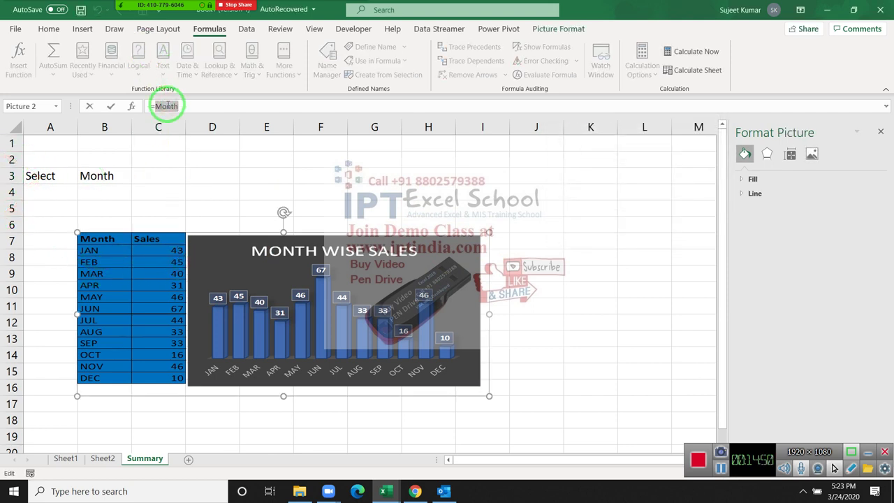
type("sh")
key("Return")
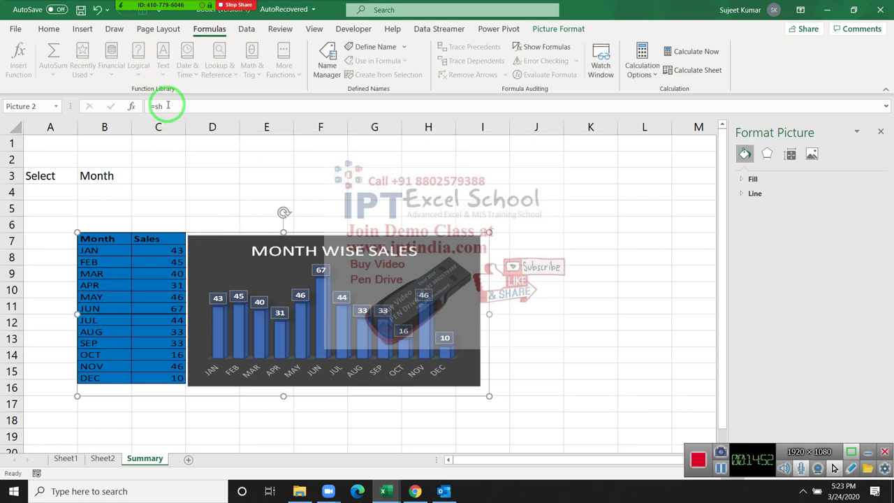
Step: Toggle B3 between SO and Month, ending on SO, then bring up Name Manager
left_click(125, 179)
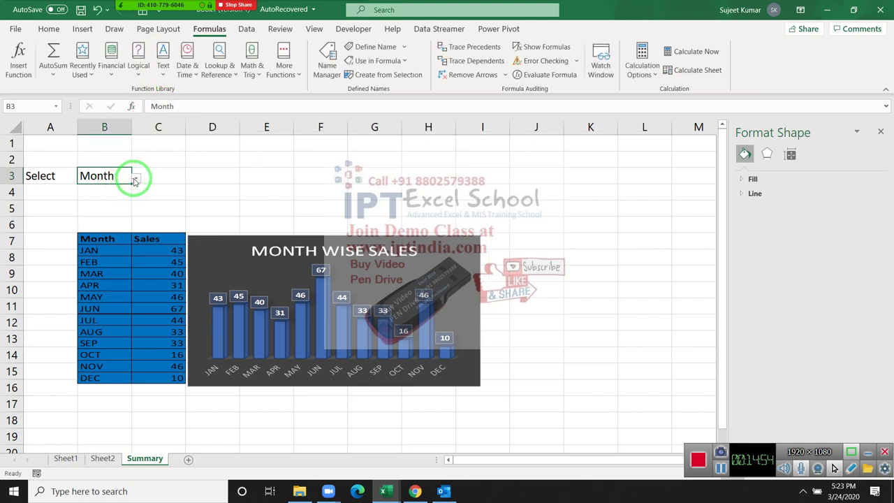
left_click(134, 180)
left_click(132, 187)
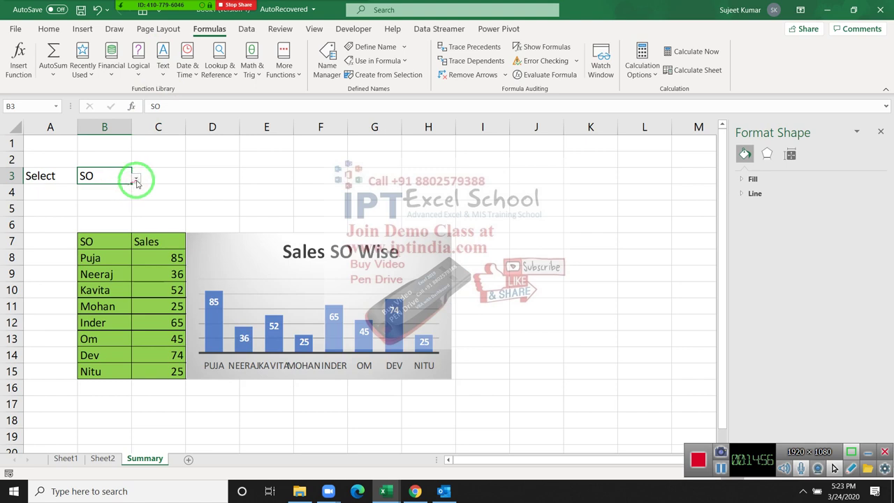
left_click(136, 181)
left_click(133, 197)
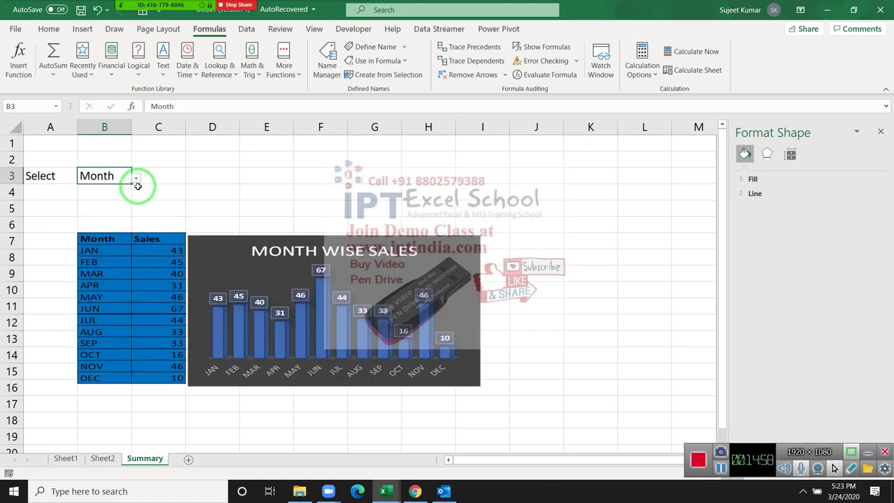
left_click(136, 179)
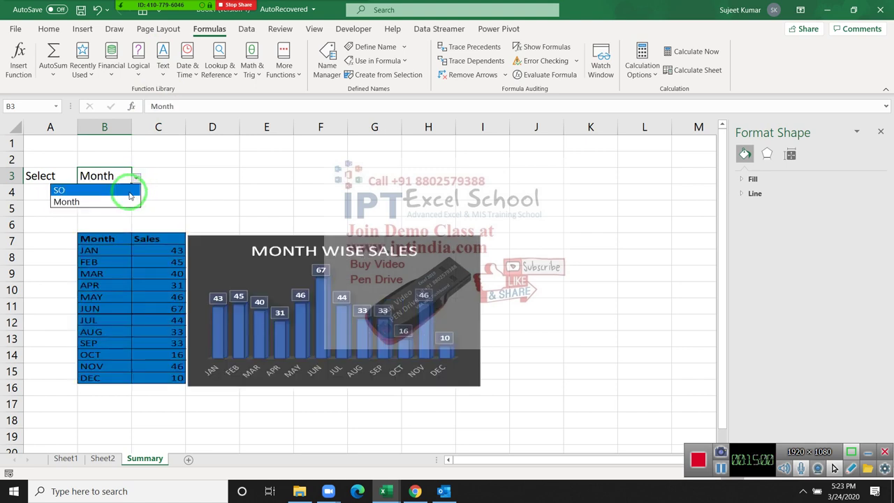
left_click(129, 191)
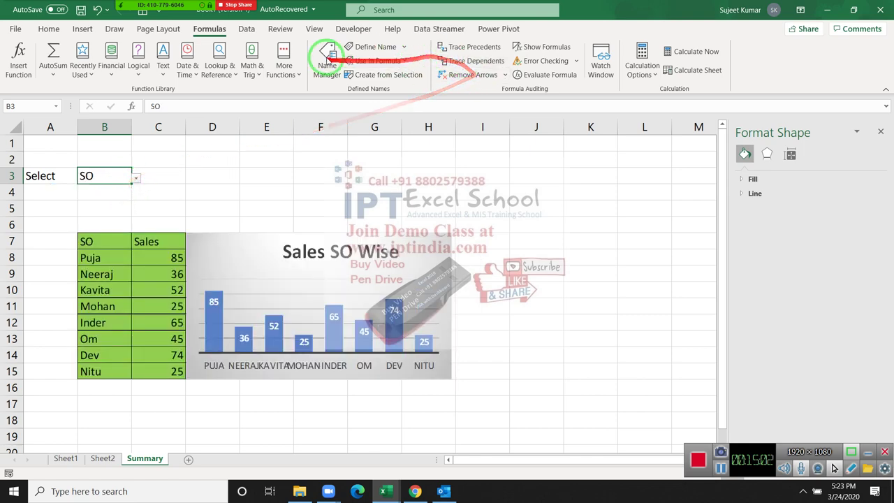
left_click(327, 61)
Step: Confirm sh refers to INDIRECT of Summary B3, then switch B3 to Month for monthly sales
left_click(499, 117)
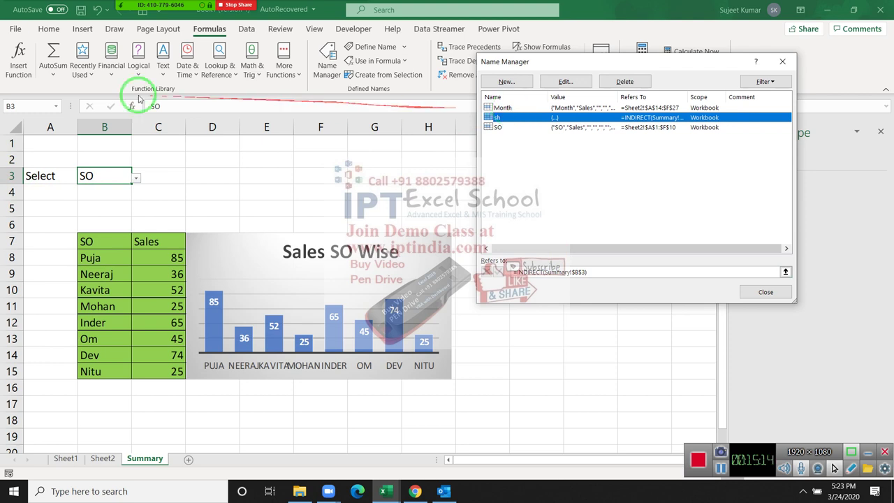
key("Escape")
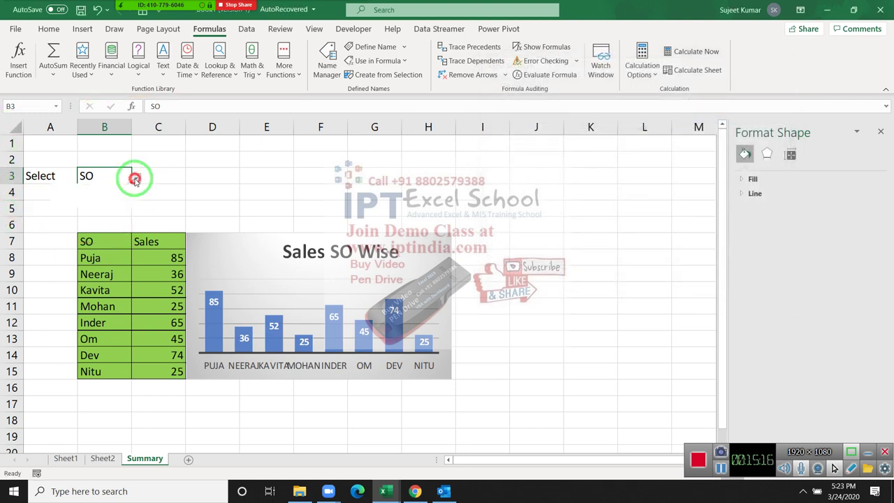
left_click(135, 178)
left_click(118, 201)
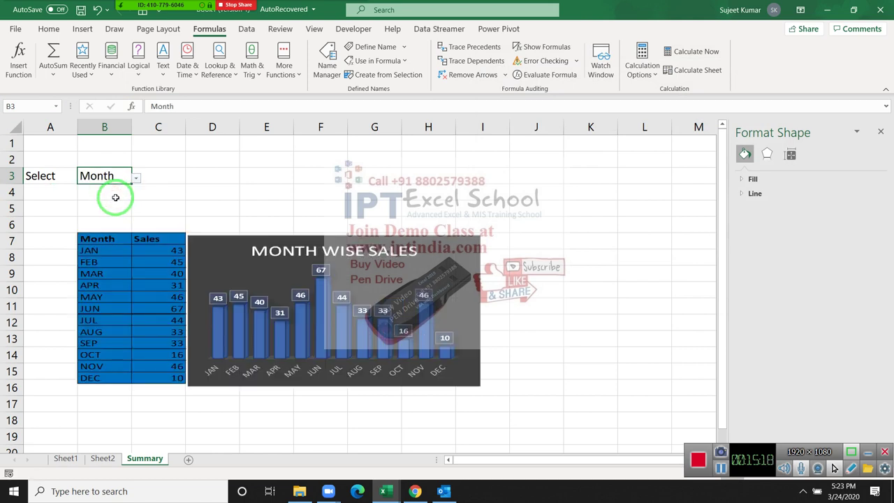
left_click(148, 21)
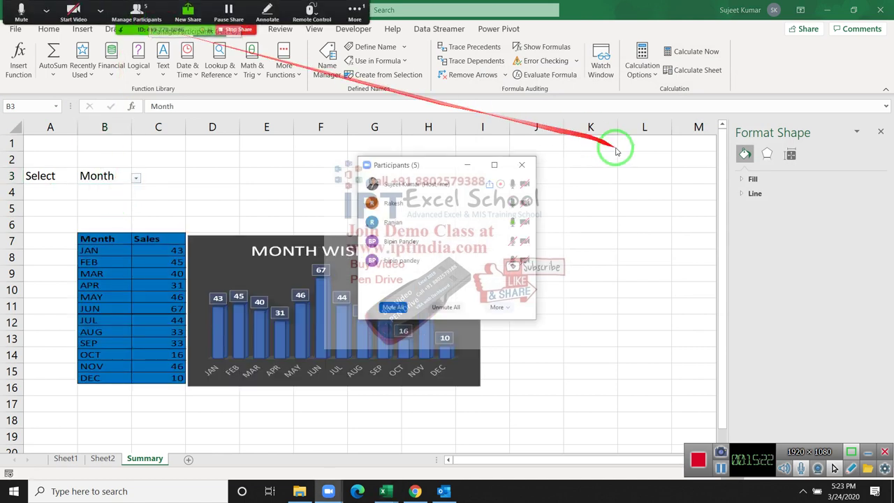
left_click(522, 165)
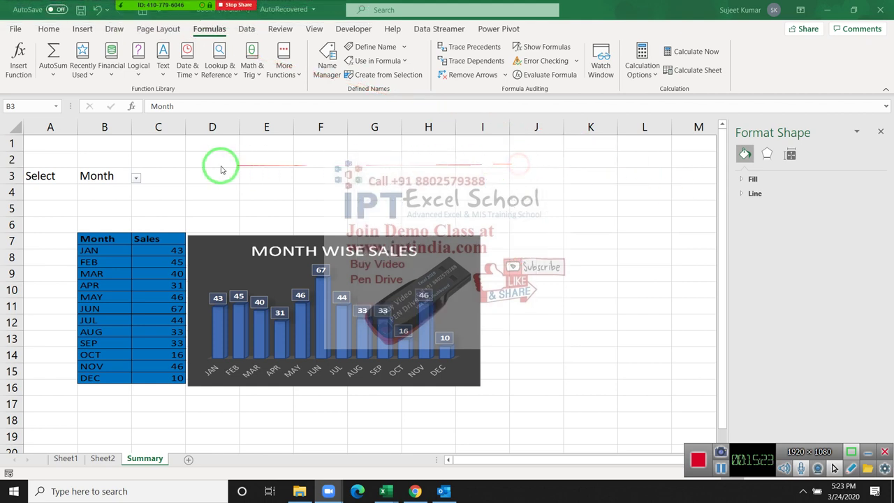
Step: Set the B3 selector back to SO sales
left_click(137, 183)
left_click(128, 176)
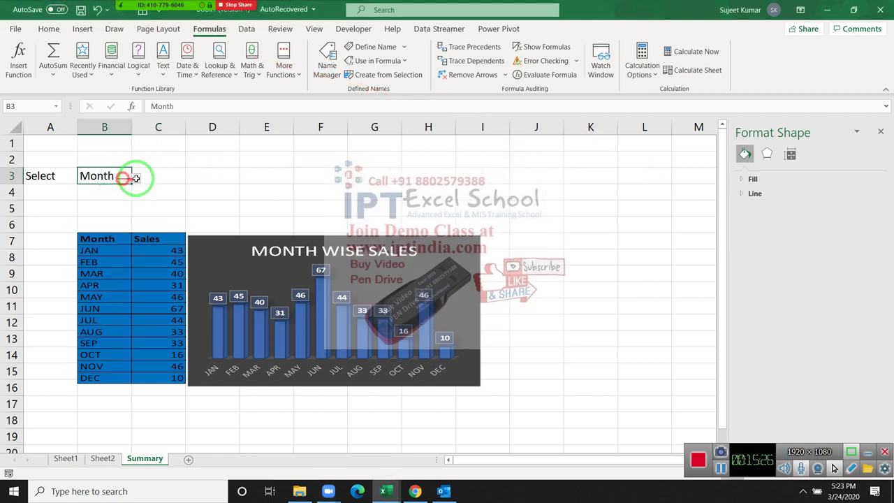
left_click(136, 178)
left_click(111, 190)
left_click(182, 190)
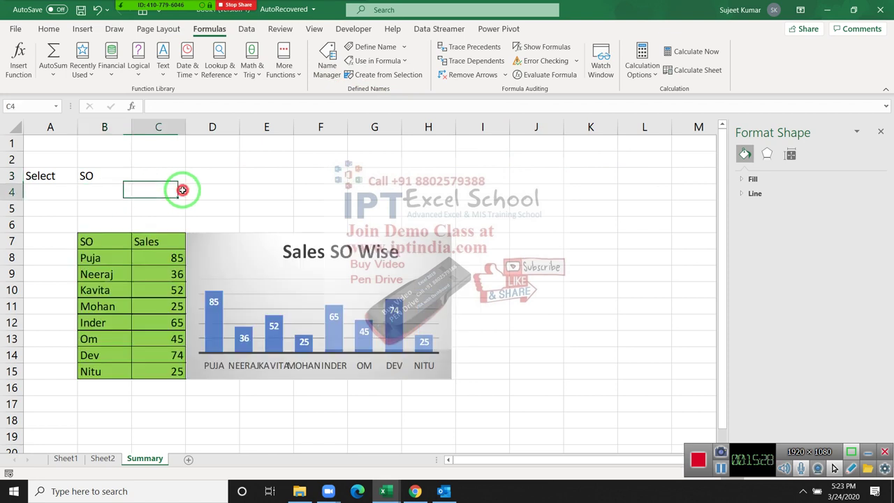
Step: Set the chart picture's link formula to =sh
left_click(200, 245)
left_click(157, 108)
type("=sh")
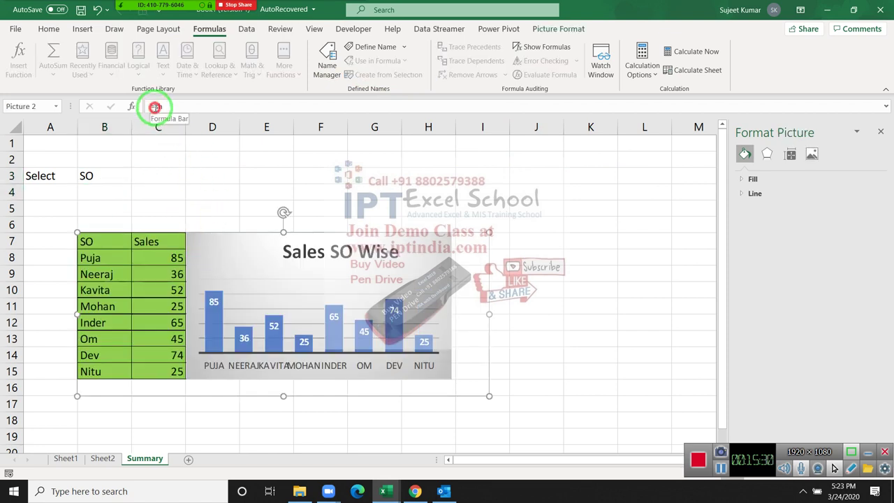
left_click(174, 111)
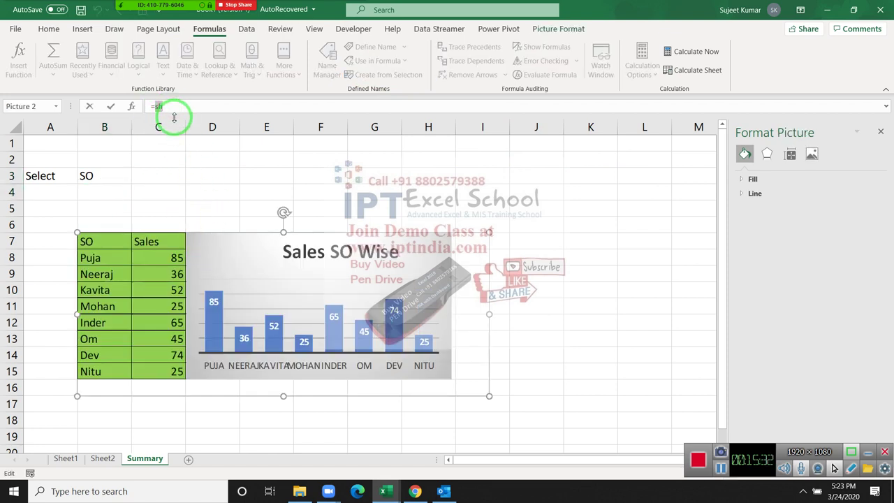
left_click(158, 175)
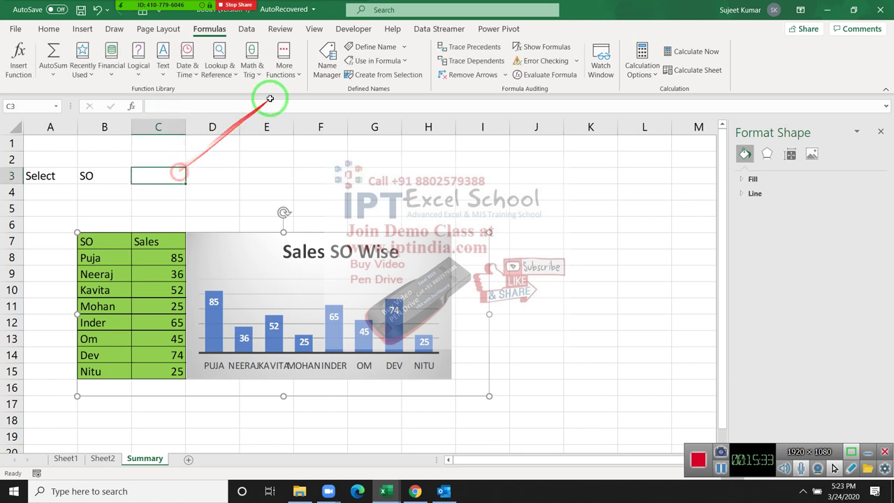
left_click(326, 59)
left_click(497, 117)
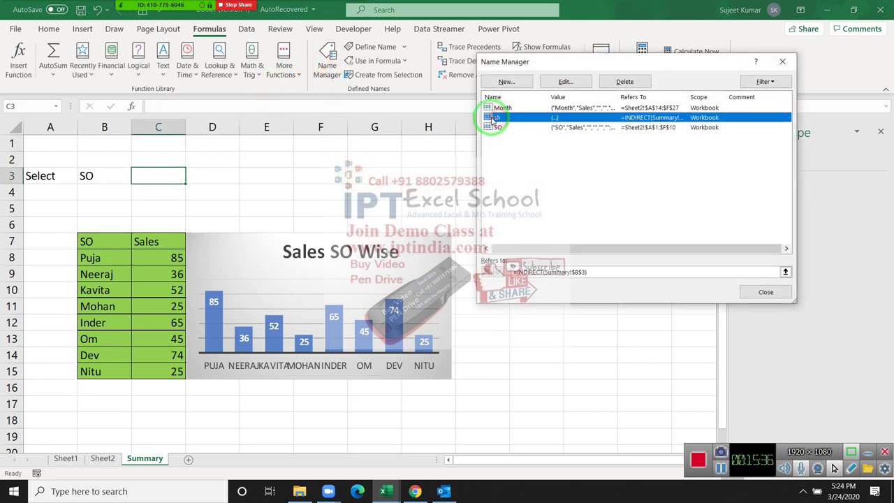
left_click(522, 272)
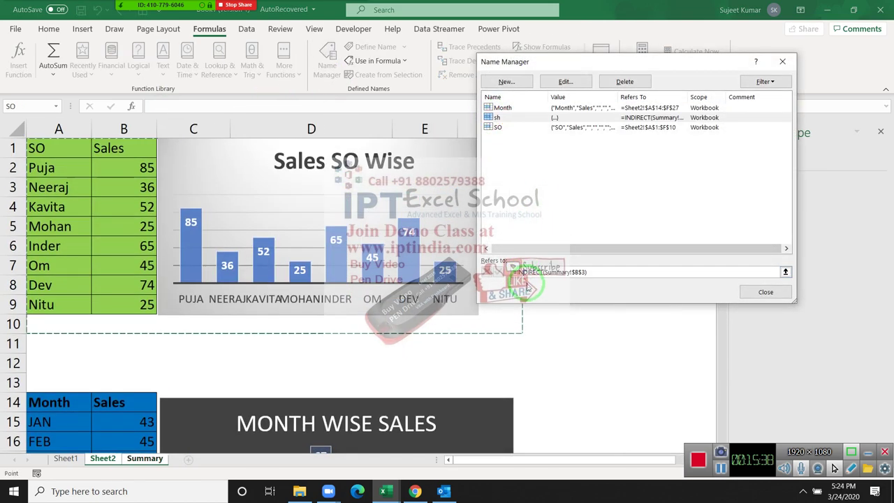
left_click(550, 272)
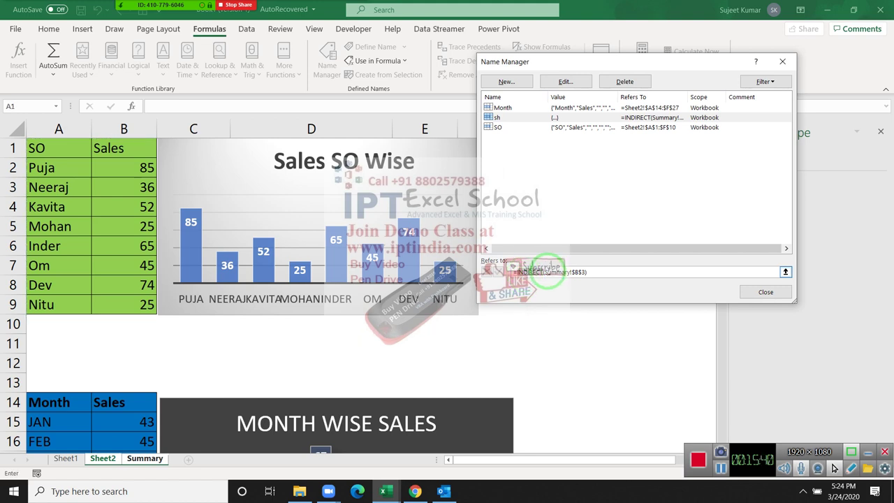
left_click(581, 271)
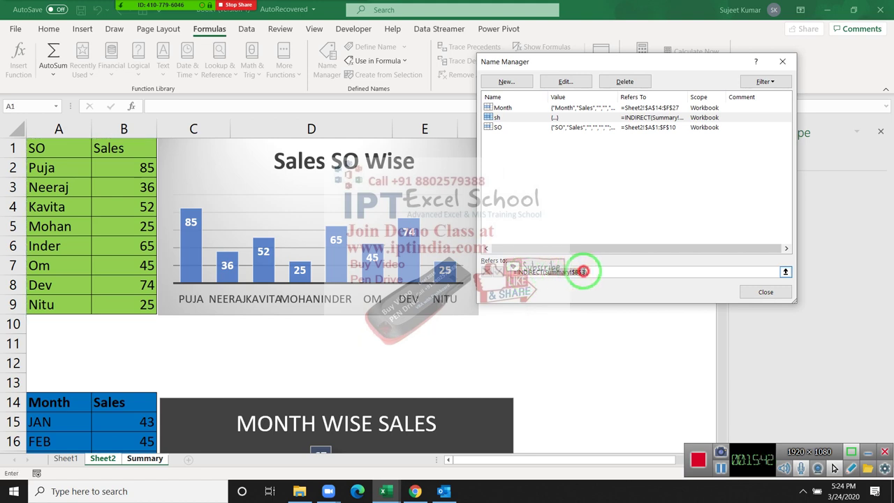
left_click(585, 272)
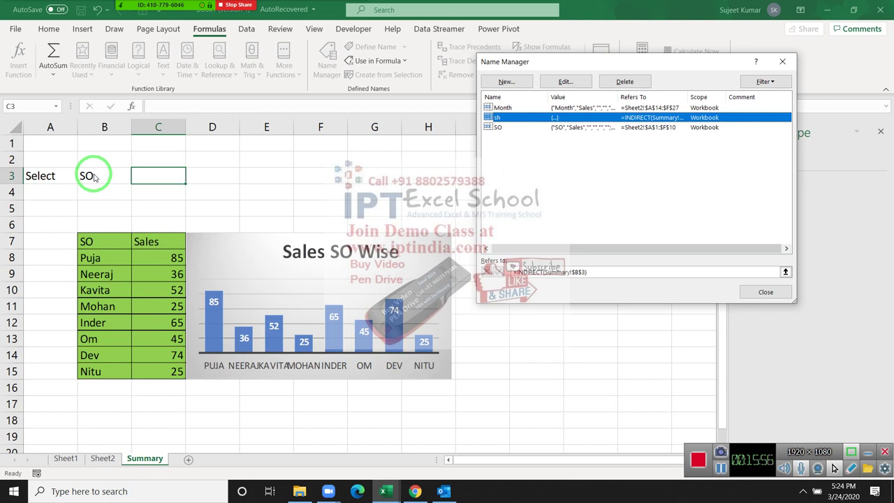
key("Escape")
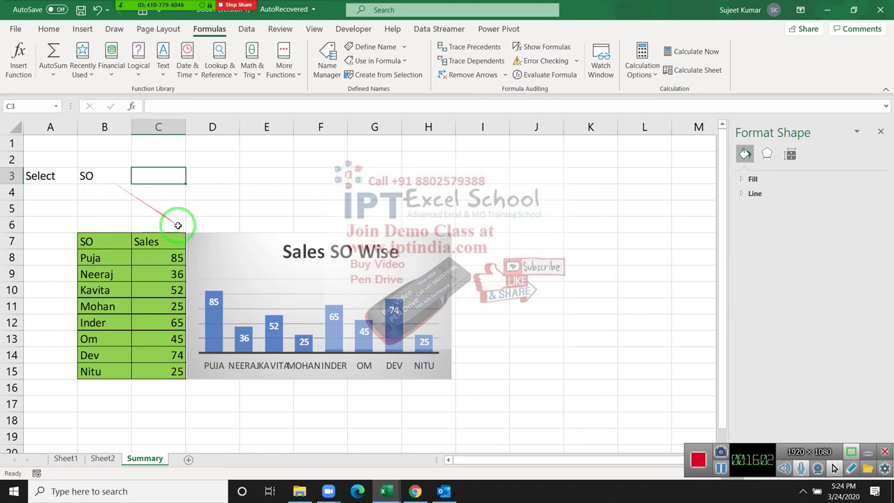
Step: On Sheet2, select the SO table and chart area, then move down to the Month table
left_click(103, 458)
left_click_drag(74, 151, 465, 315)
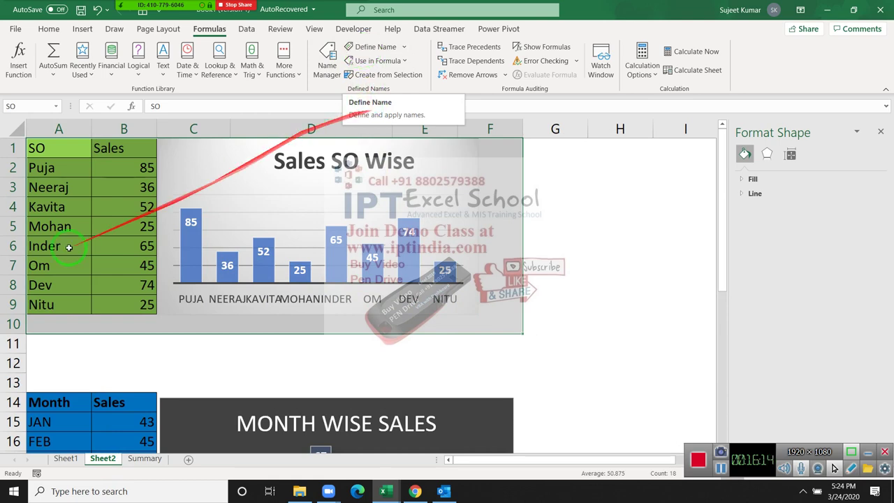
left_click(53, 400)
scroll(51, 397, "down", 5)
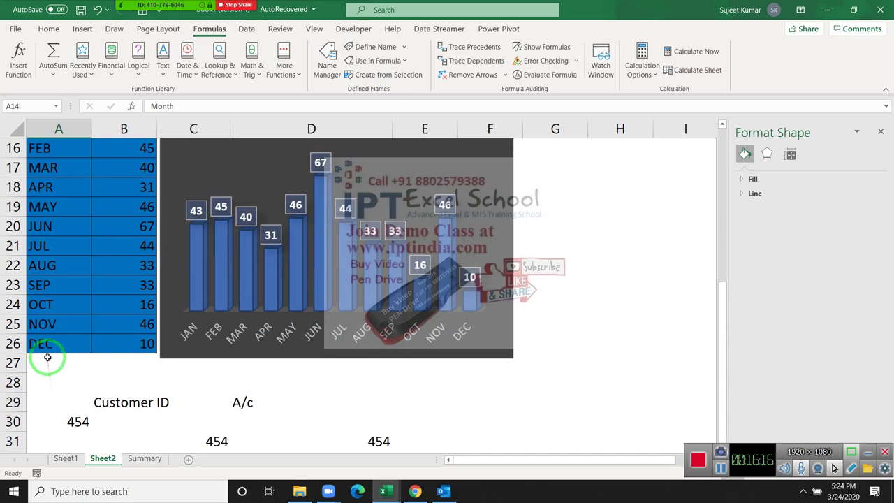
scroll(50, 354, "down", 3)
scroll(44, 364, "up", 3)
Step: Try selecting the Customer ID block and the Month table and chart area A14:F26
left_click_drag(44, 373, 353, 467)
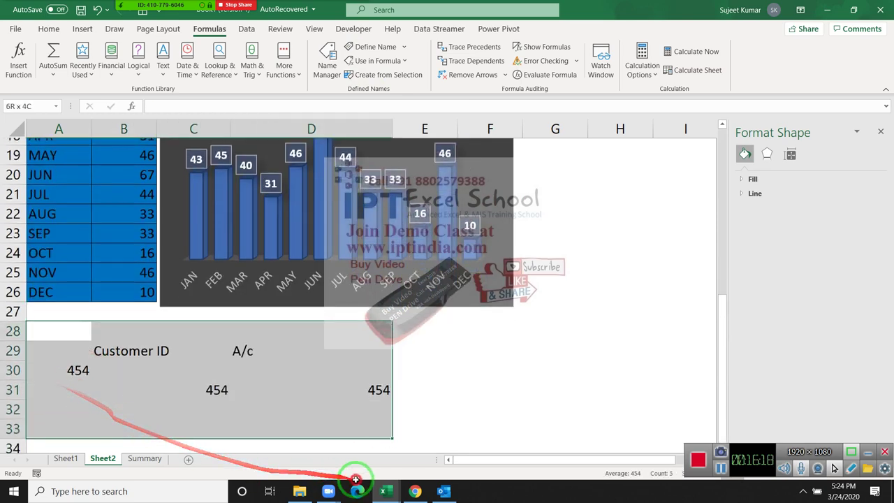
scroll(349, 455, "up", 7)
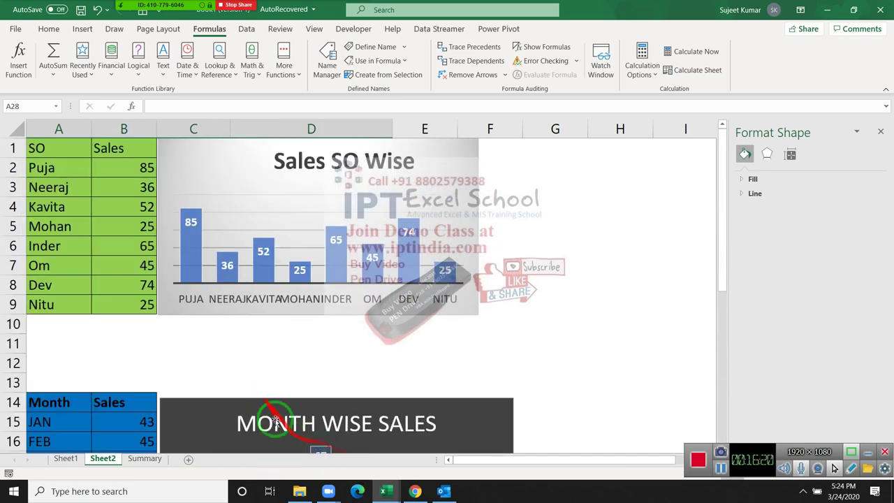
scroll(267, 426, "down", 2)
left_click_drag(64, 286, 491, 424)
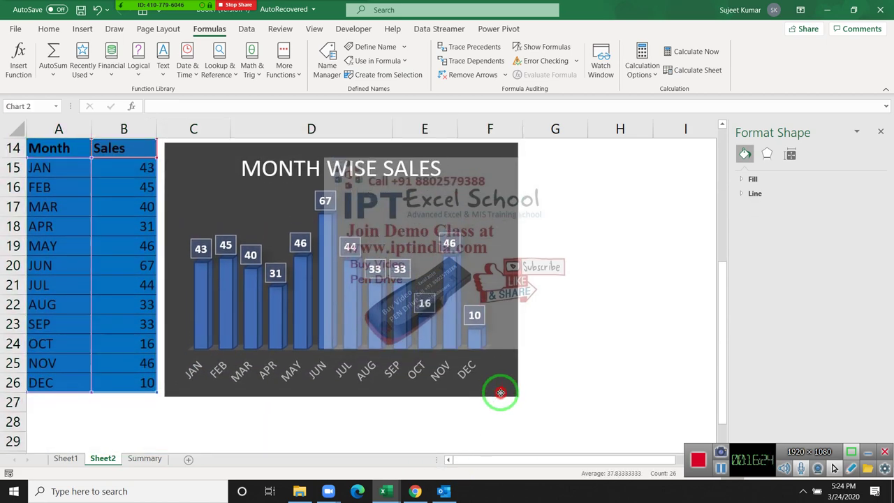
left_click(493, 392)
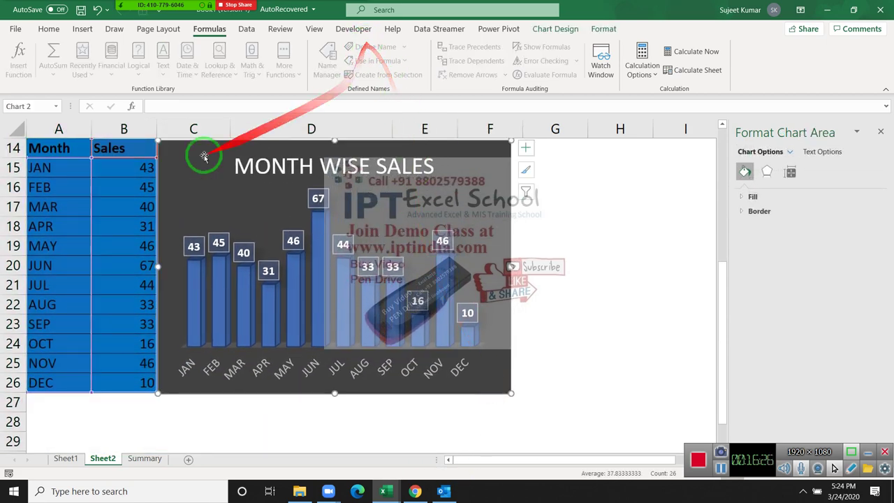
left_click(120, 205)
mouse_move(47, 146)
left_mouse_down()
mouse_move(503, 391)
mouse_move(504, 405)
left_mouse_up()
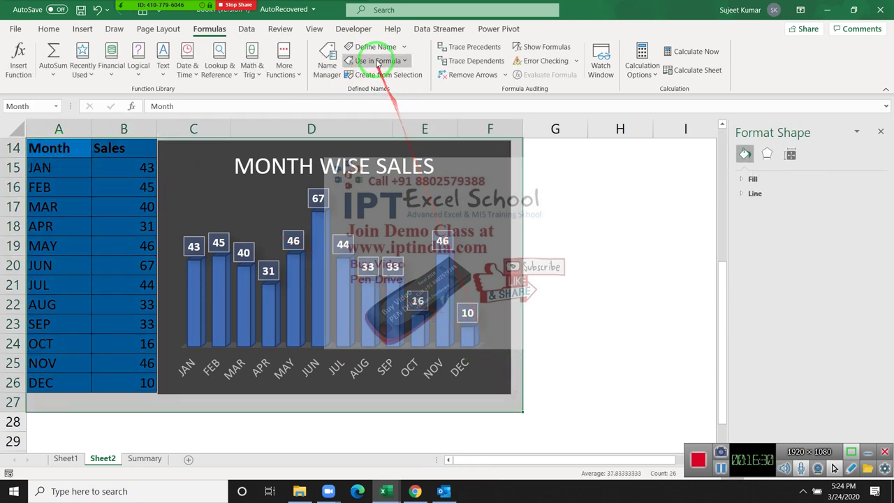
left_click(353, 29)
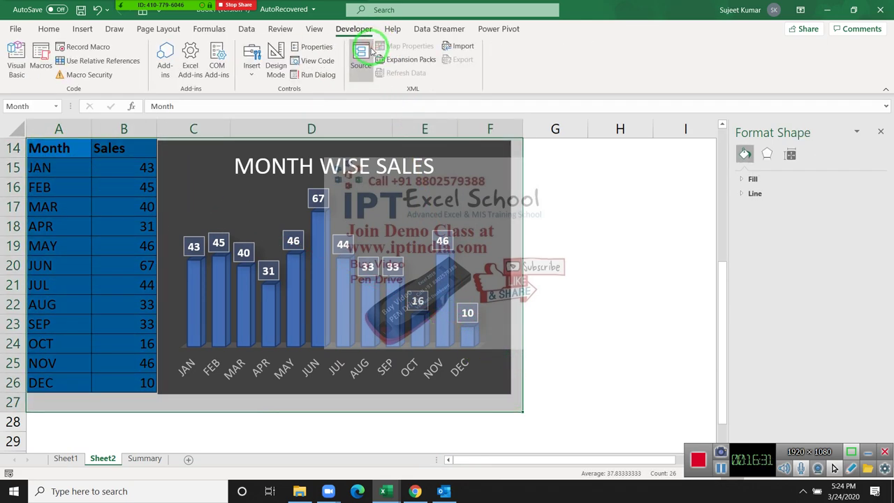
Step: Check the defined names, then select and copy the SO table and chart area A1:E9
left_click(209, 29)
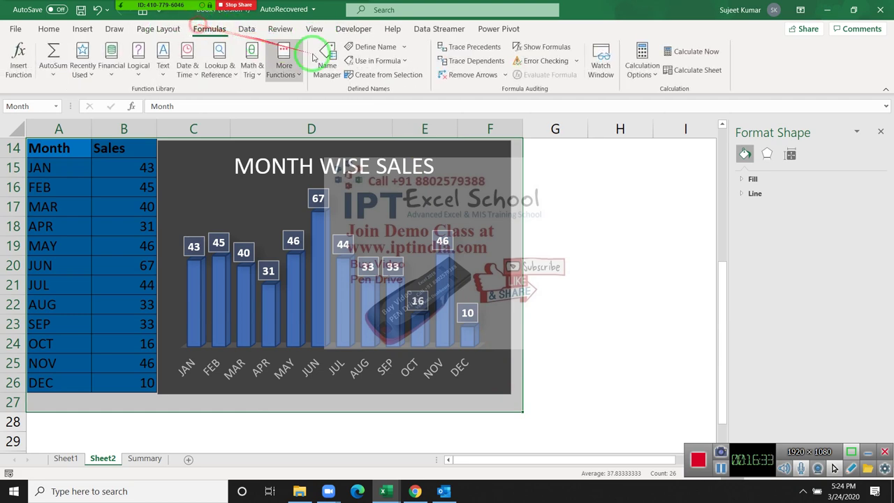
left_click(370, 47)
key("Escape")
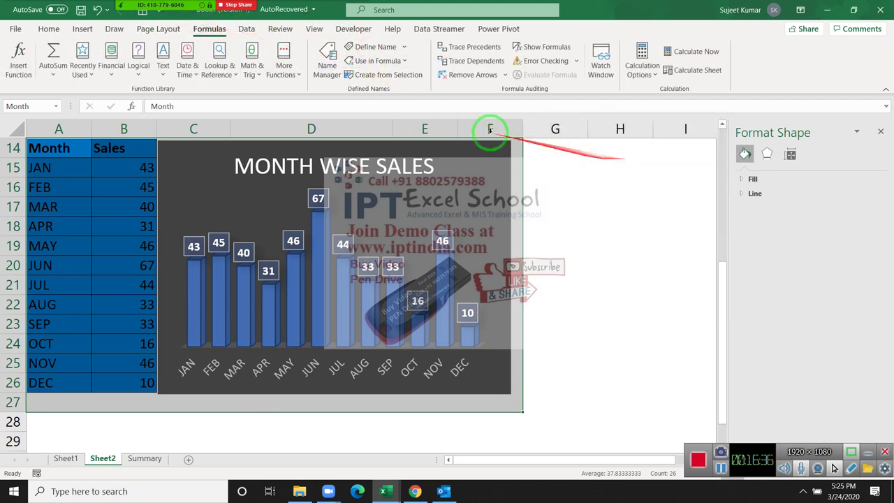
left_click(327, 63)
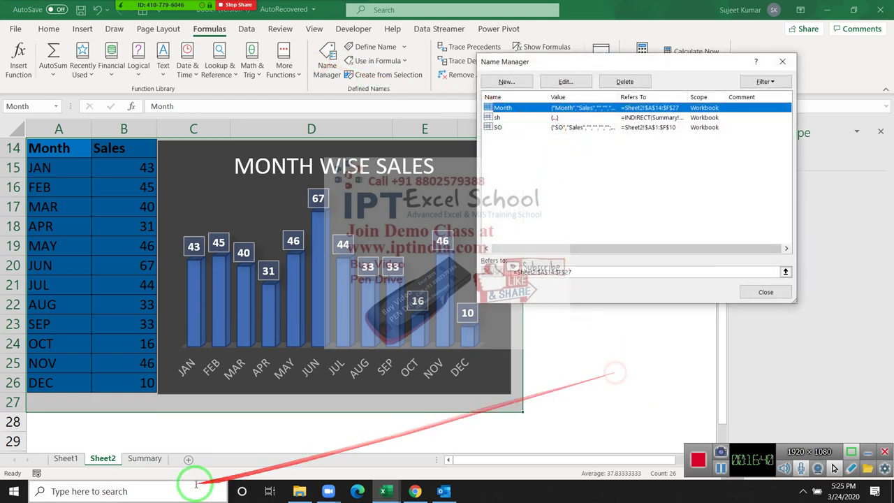
key("Escape")
scroll(250, 377, "up", 4)
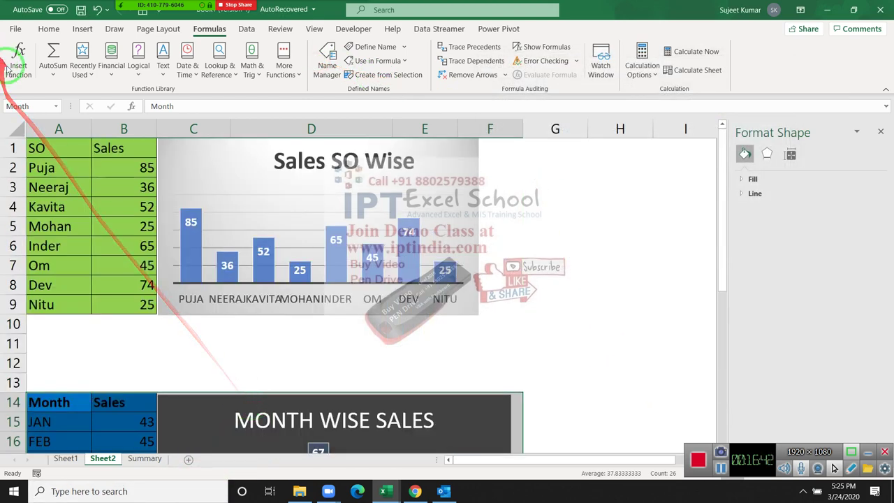
mouse_move(36, 147)
left_mouse_down()
mouse_move(345, 241)
mouse_move(463, 314)
mouse_move(453, 313)
left_mouse_up()
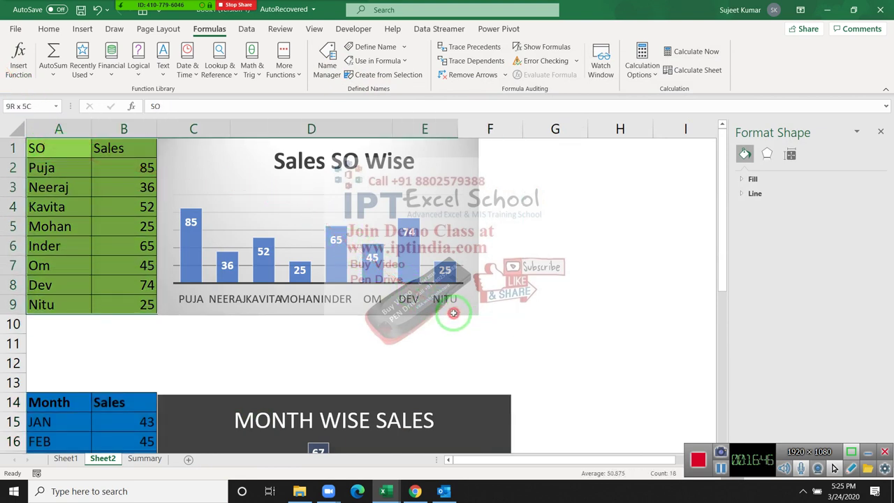
key("ctrl+c")
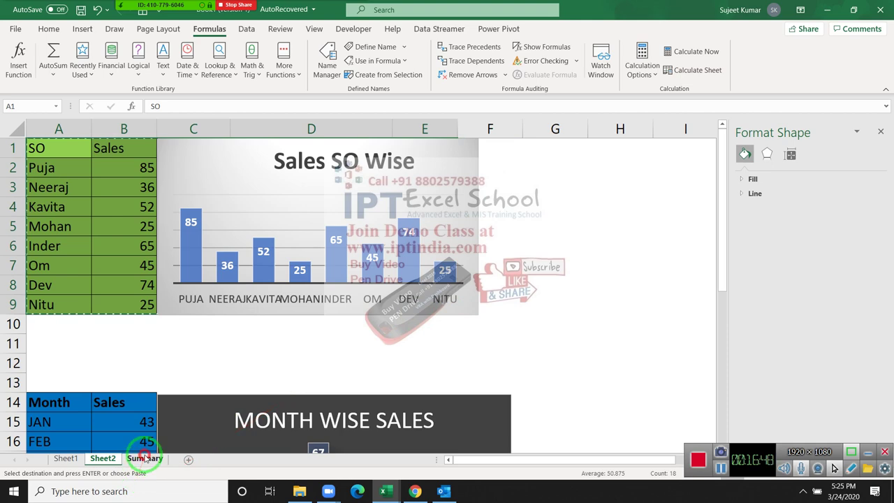
Step: Paste the copied range on the Summary sheet as a linked picture and link it to =sh
left_click(144, 458)
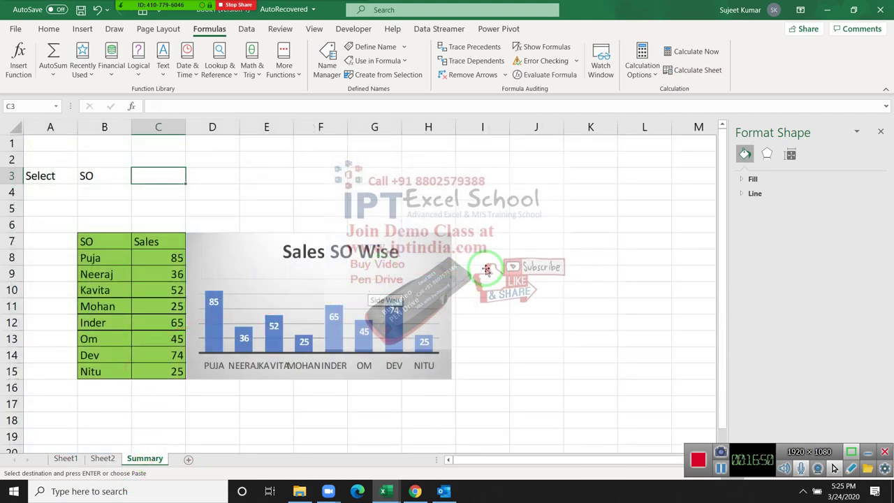
left_click(442, 277)
type("=sh")
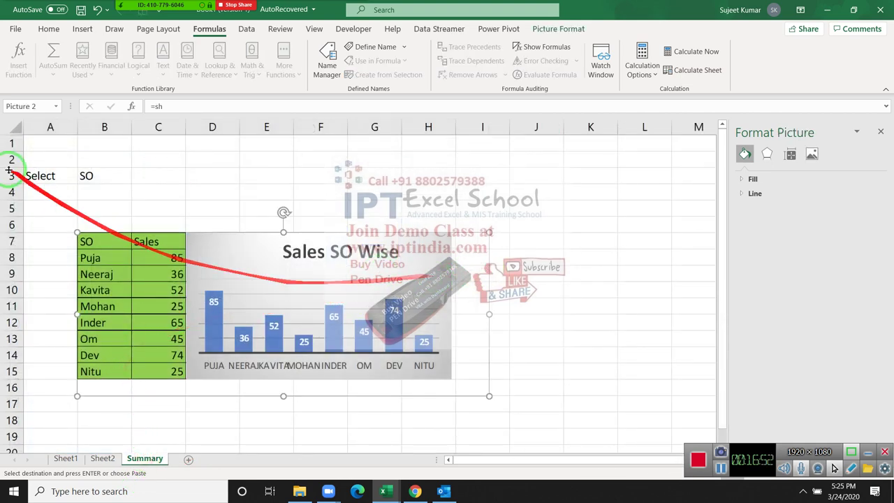
left_click(49, 31)
left_click(16, 74)
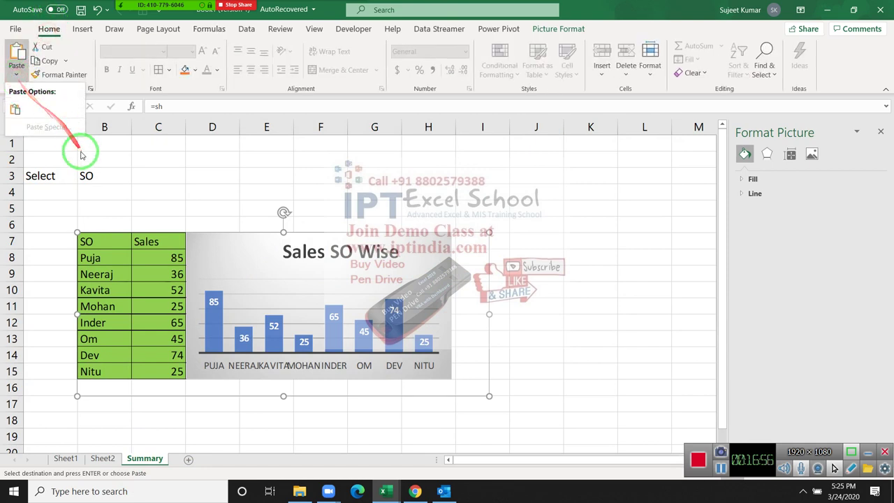
left_click(150, 175)
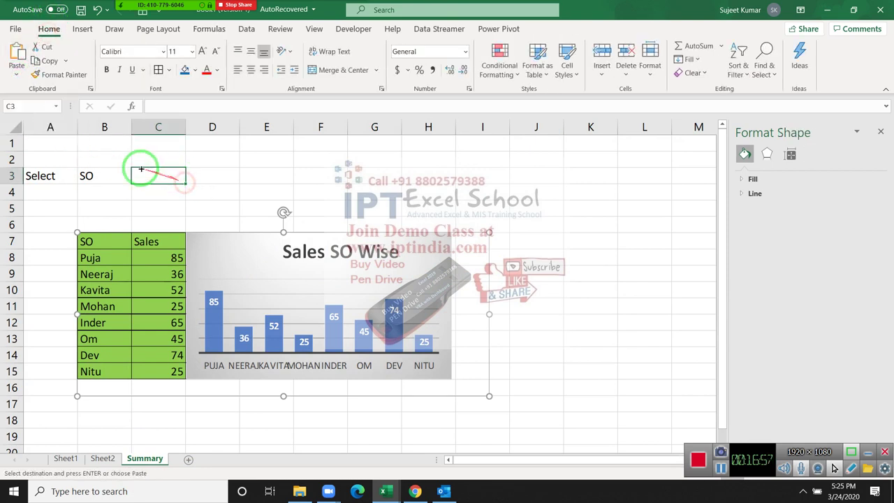
left_click(17, 74)
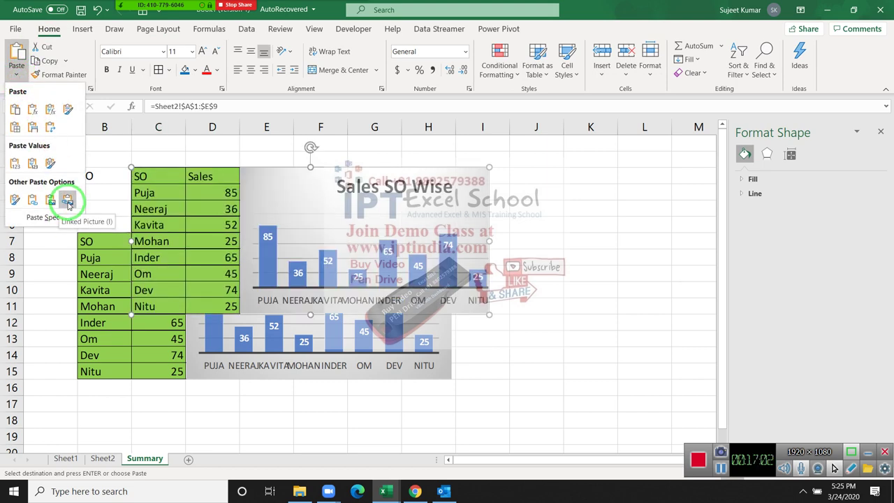
left_click(67, 201)
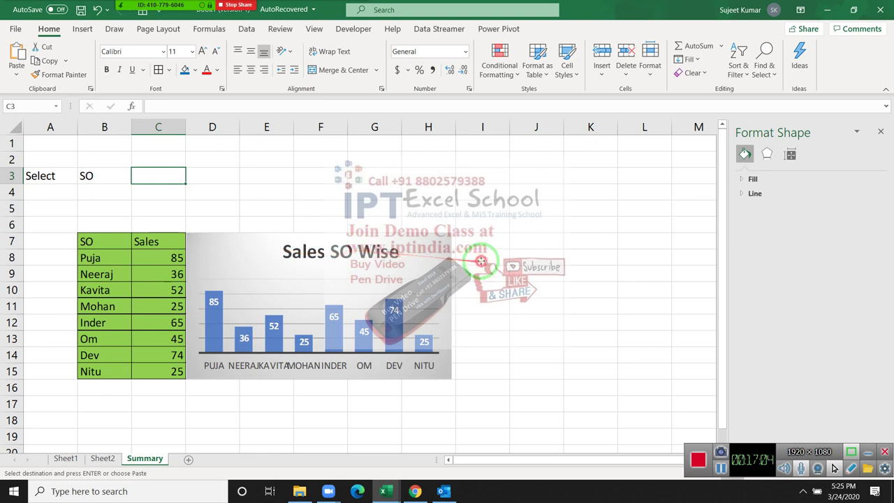
type("=sh")
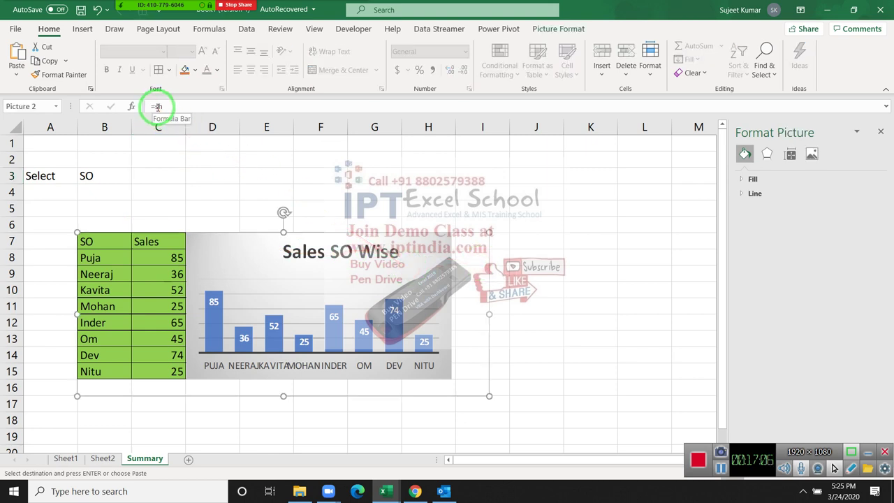
left_click(106, 176)
left_click(135, 177)
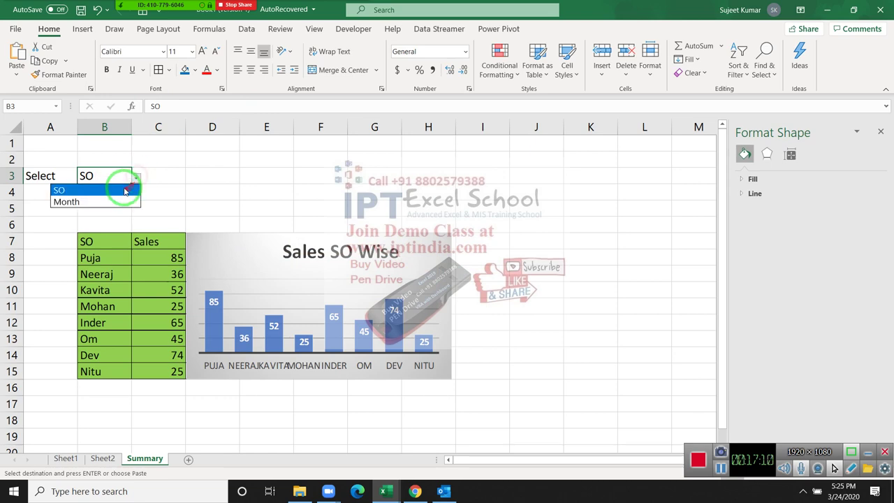
left_click(126, 187)
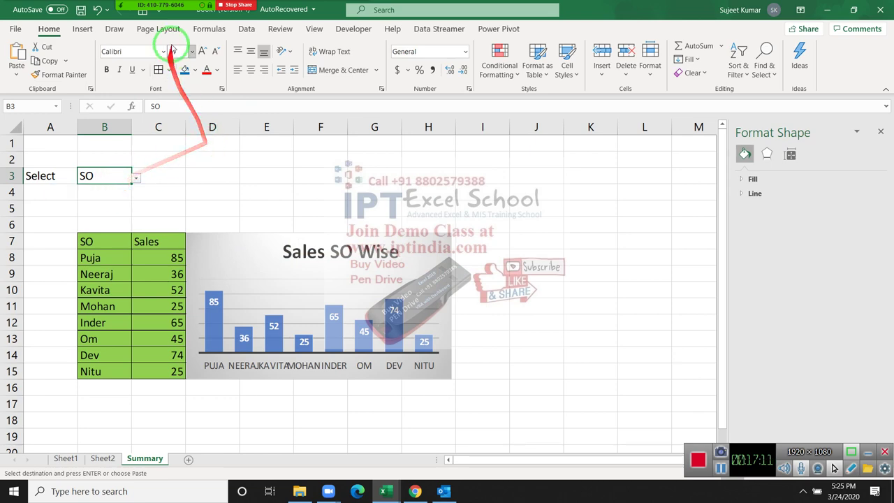
left_click(246, 28)
left_click(575, 75)
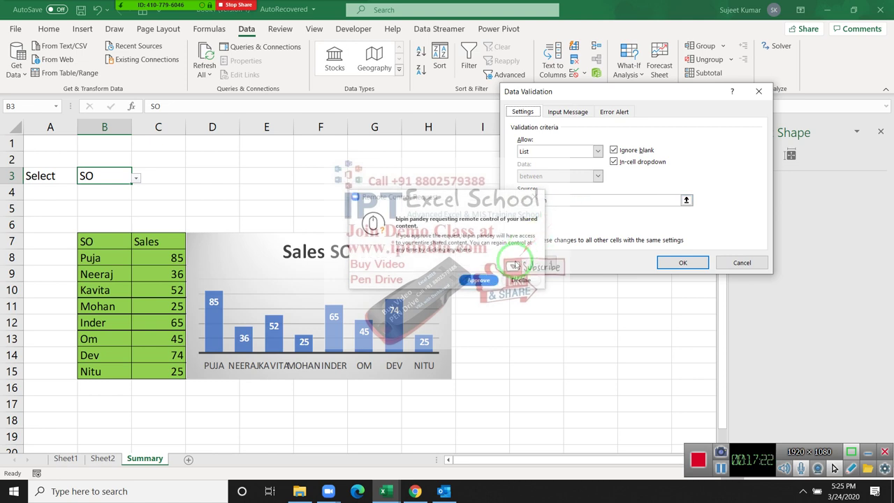
left_click_drag(386, 208, 491, 238)
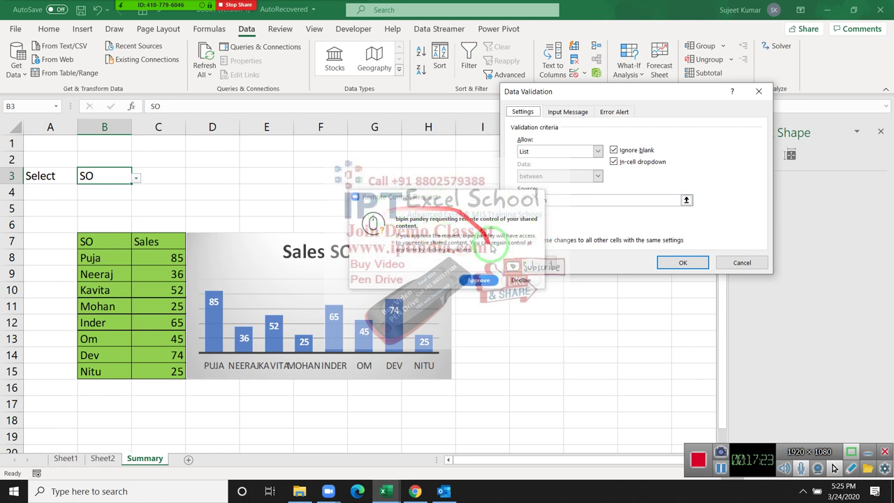
left_click(518, 280)
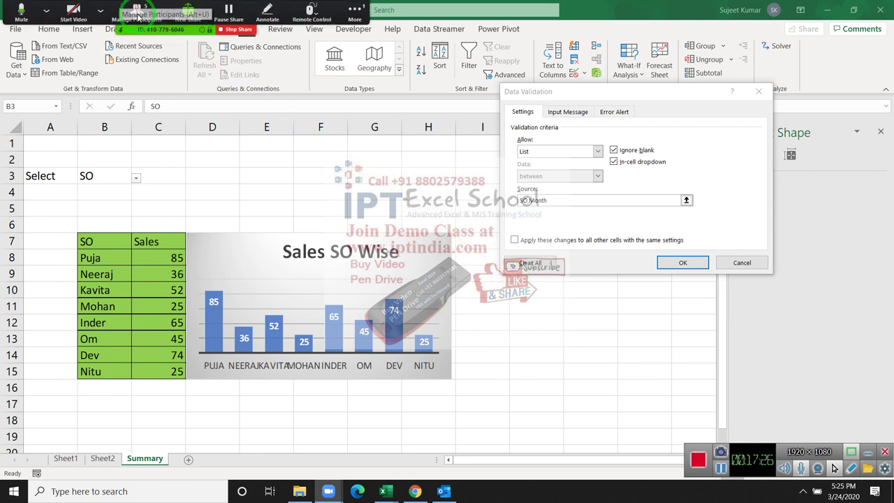
left_click(137, 8)
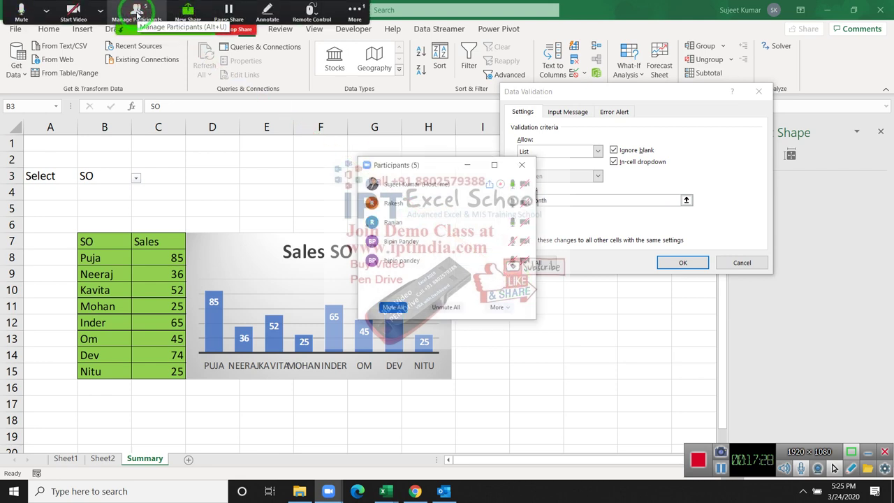
mouse_move(489, 180)
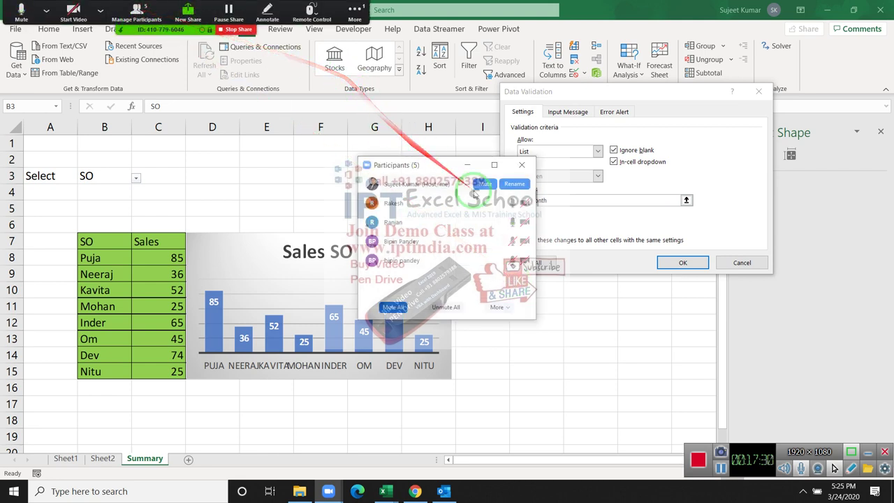
left_click(520, 166)
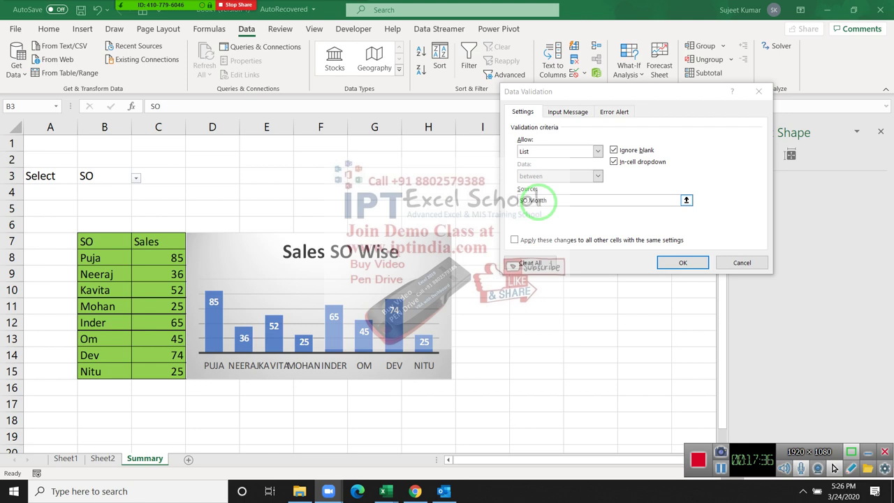
left_click(109, 463)
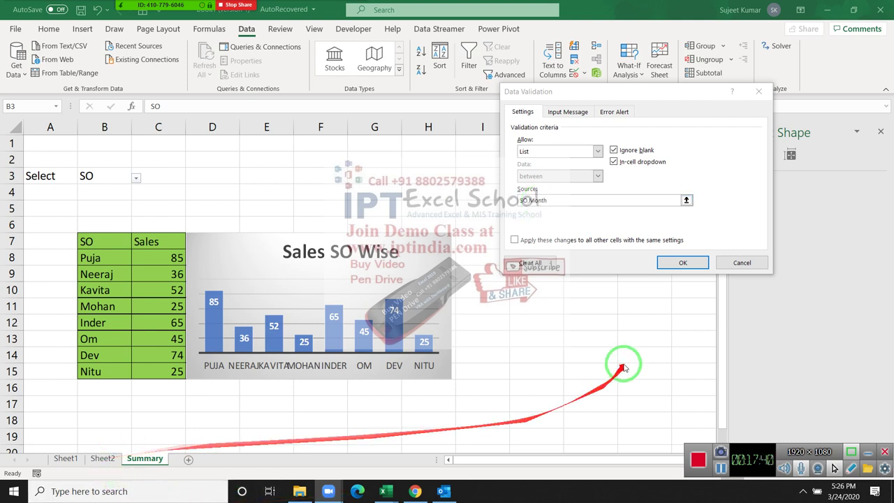
left_click(742, 262)
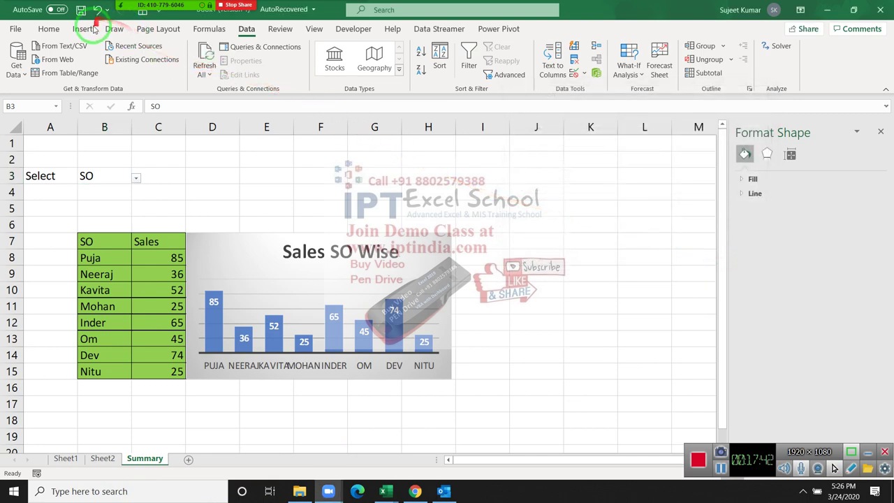
Step: Create the name sh with Refers to =INDIRECT(Summary!$B$3), after one cancelled attempt
left_click(207, 28)
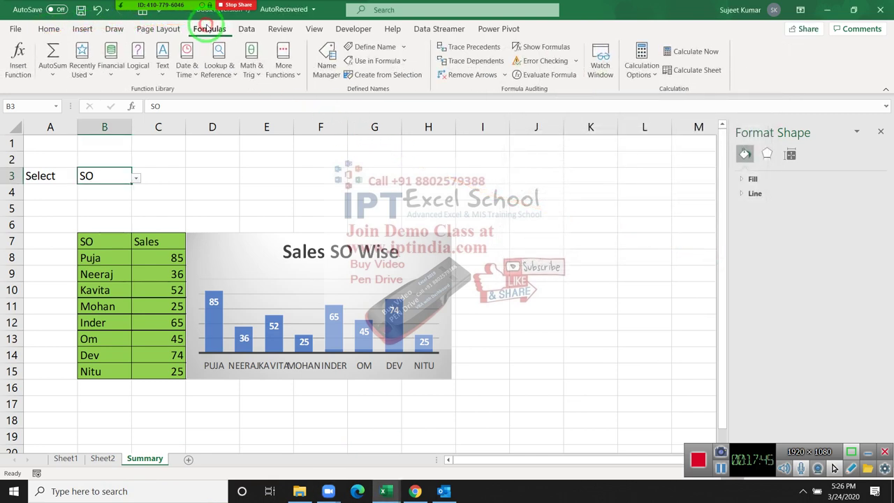
left_click(388, 48)
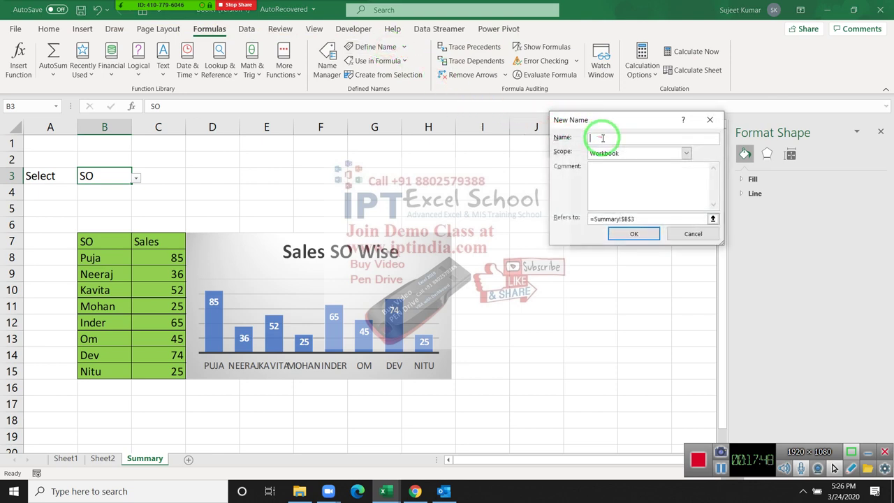
key("Escape")
left_click(370, 47)
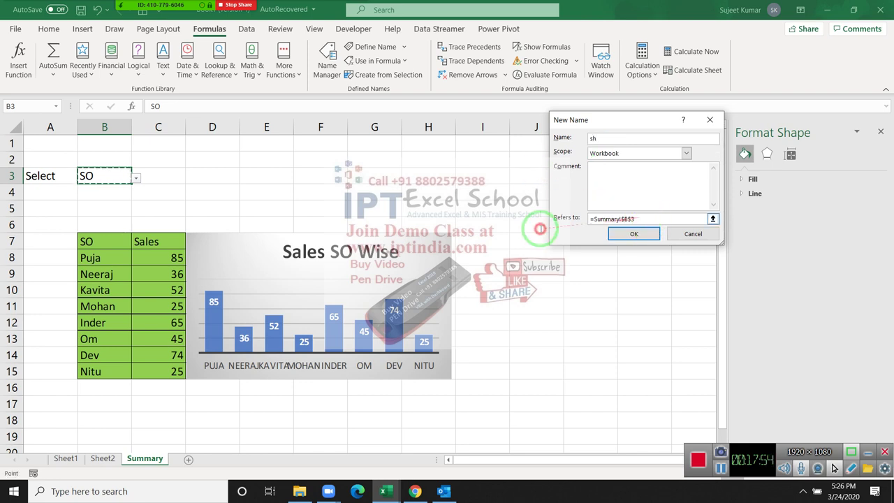
left_click(579, 219)
type("=indirect(")
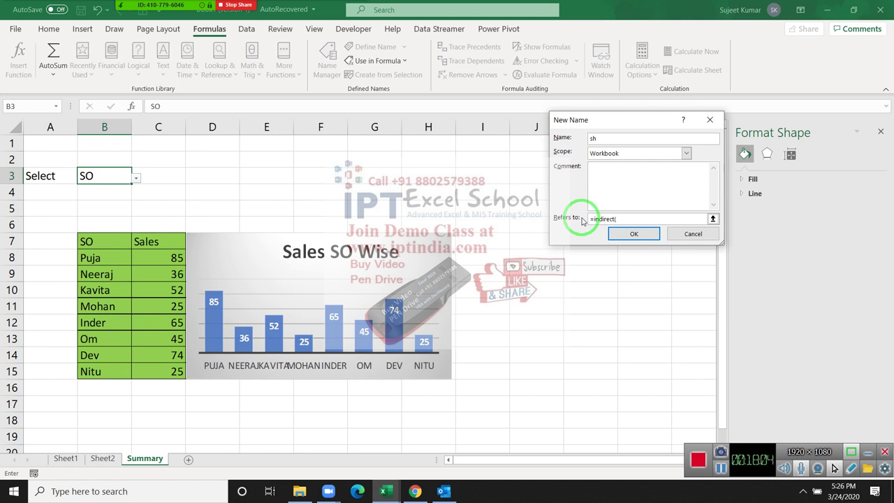
left_click(91, 175)
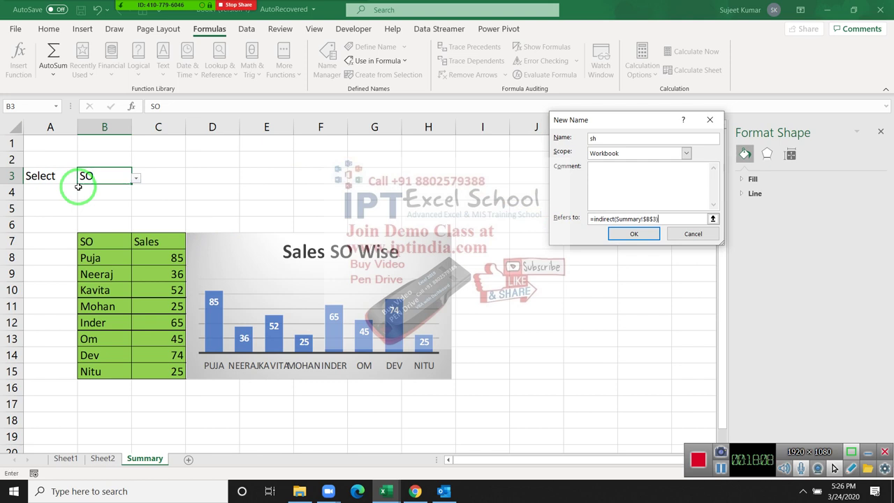
left_click(630, 235)
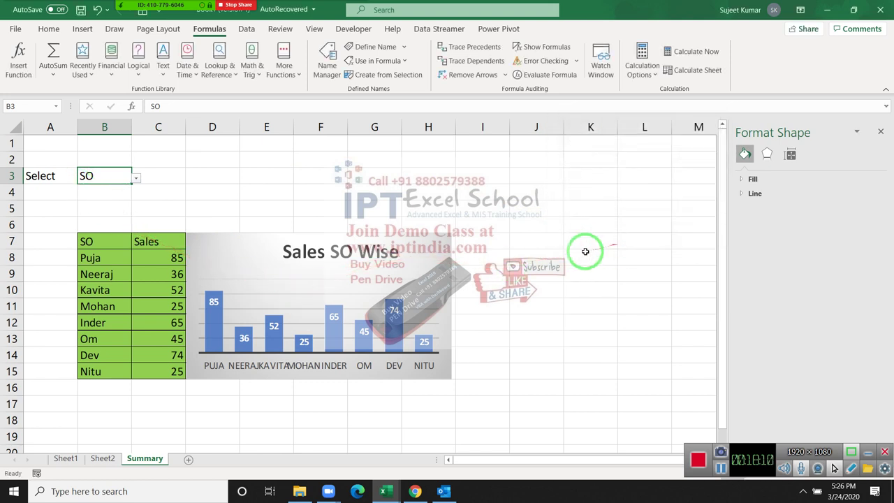
Step: Check the picture's sh link, then copy the SO table range from Sheet2 again
left_click(404, 248)
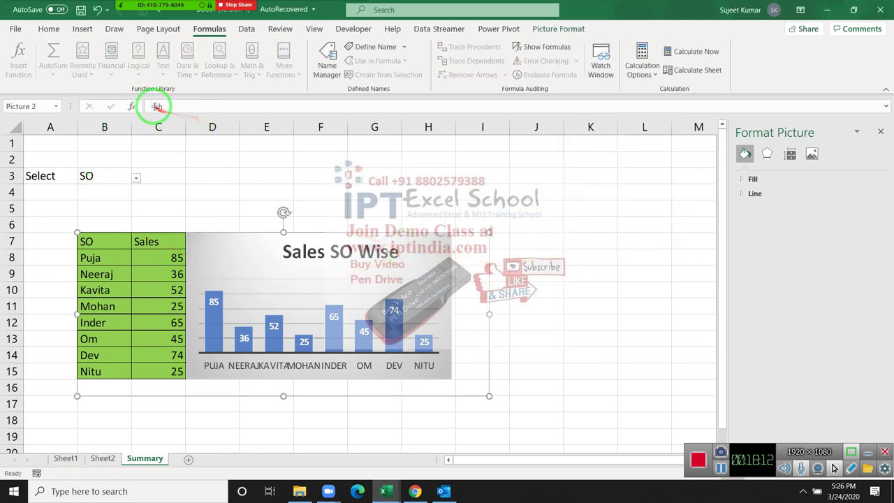
left_click_drag(156, 106, 203, 110)
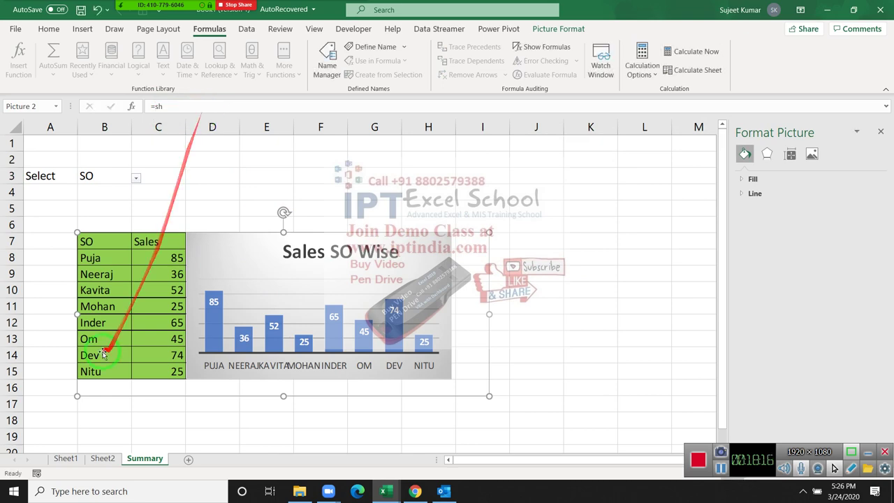
left_click(101, 458)
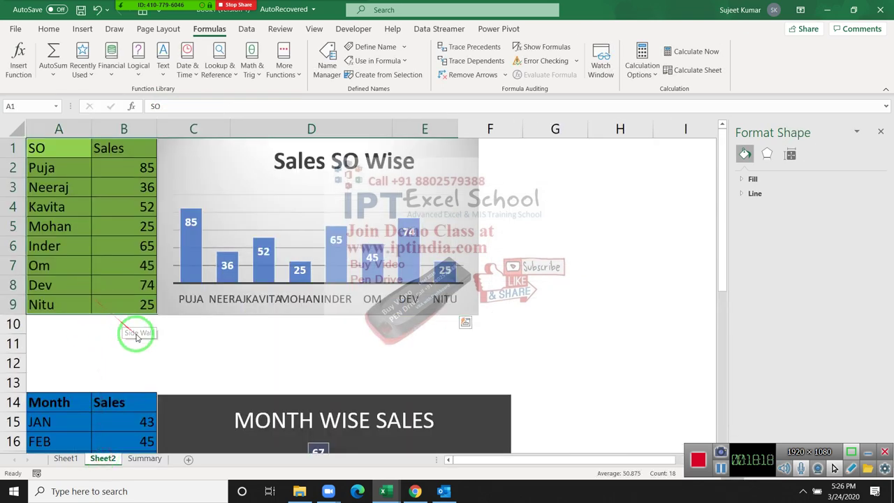
key("ctrl+c")
left_click(155, 458)
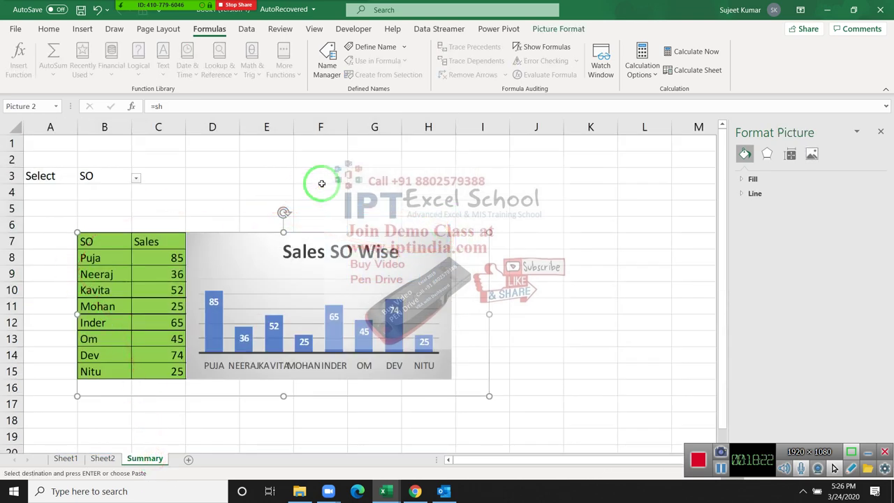
Step: Delete the old picture and paste a linked picture at A7, dismissing the cannot-paste error
key("Delete")
left_click(62, 238)
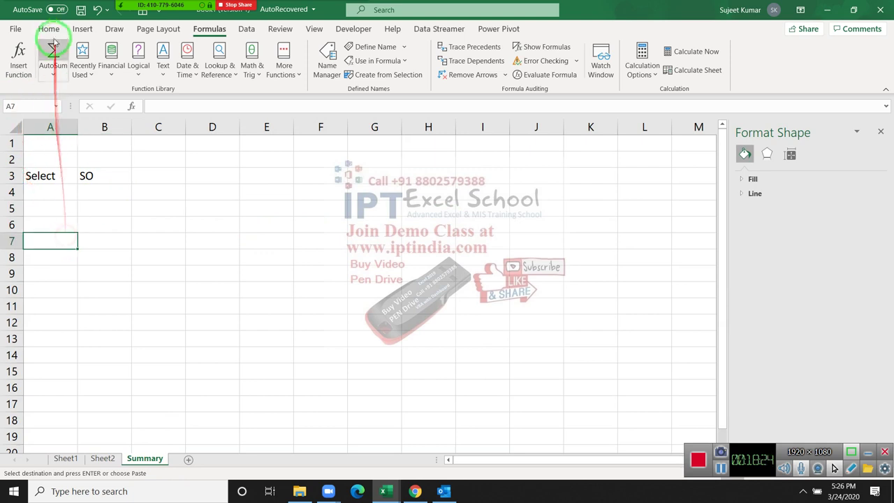
left_click(49, 29)
left_click(16, 73)
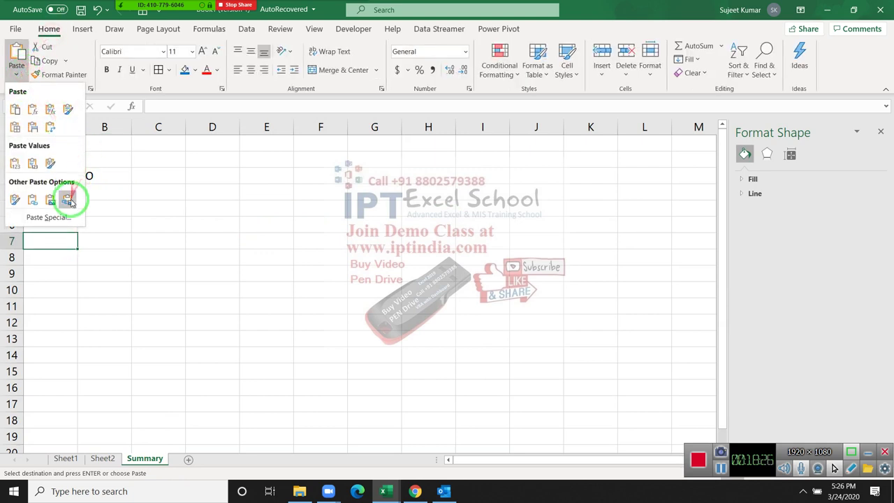
left_click(69, 200)
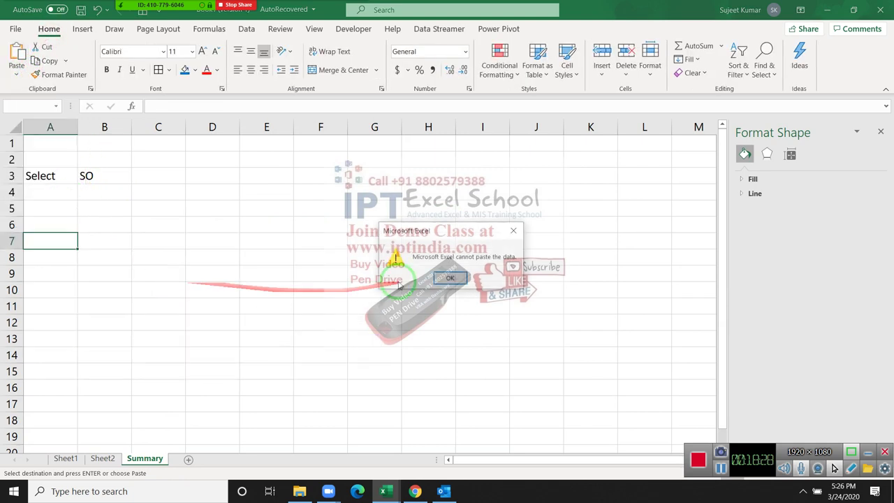
left_click(450, 277)
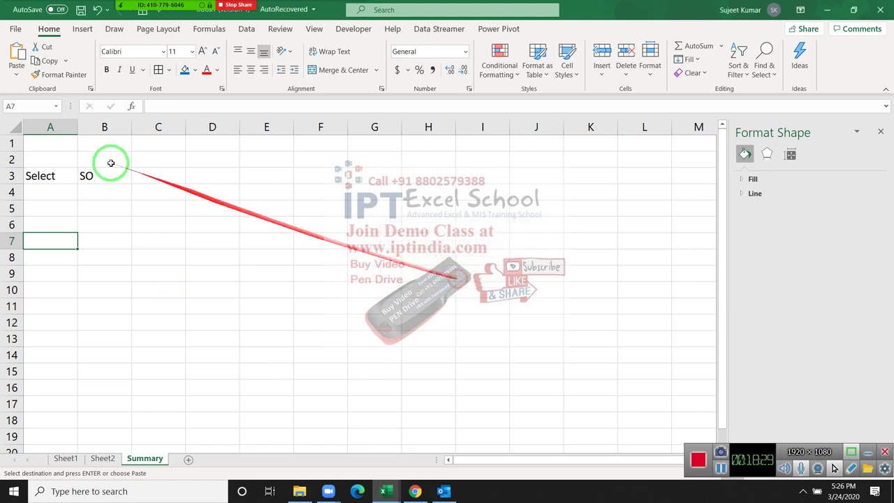
left_click(16, 74)
Step: Paste the linked picture, shift it to column B, and replace =Sheet2!$A$1:$E$9 with =sh
left_click(72, 195)
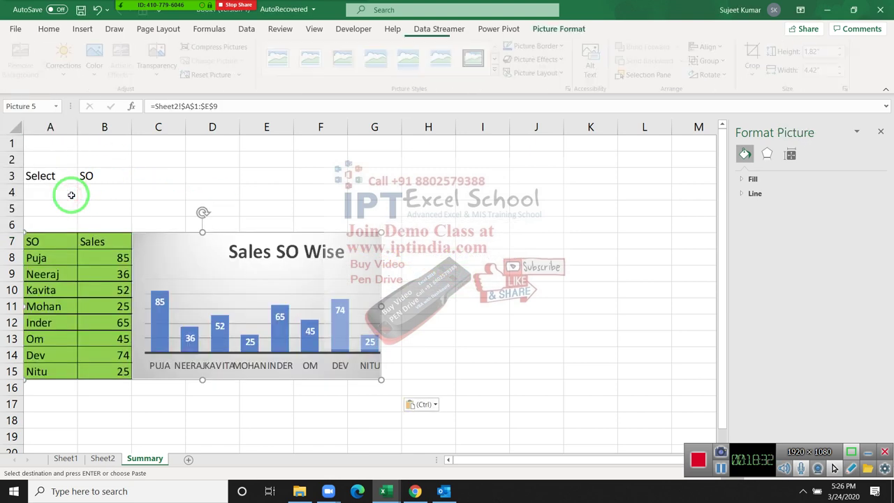
left_click_drag(144, 248, 204, 245)
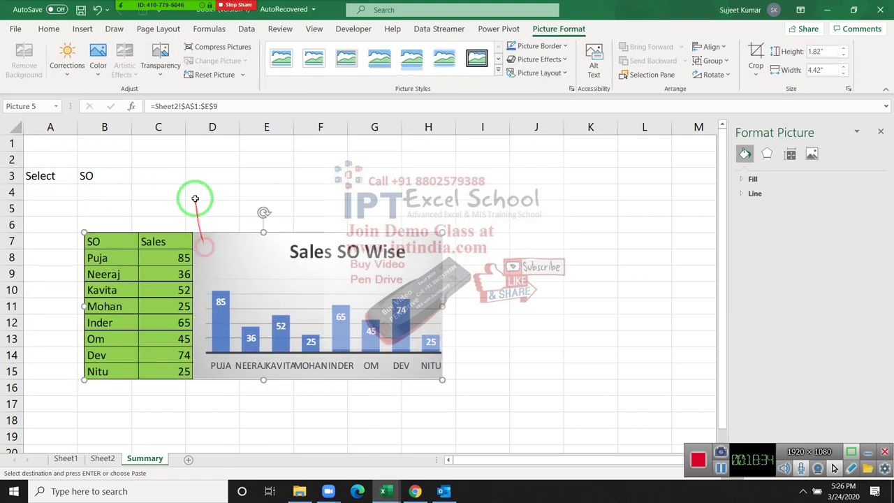
left_click(194, 195)
left_click(213, 250)
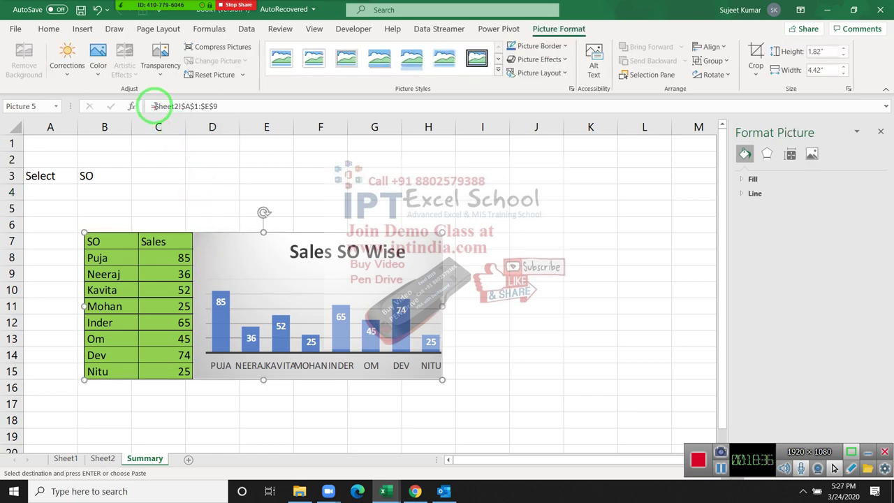
left_click_drag(154, 106, 264, 104)
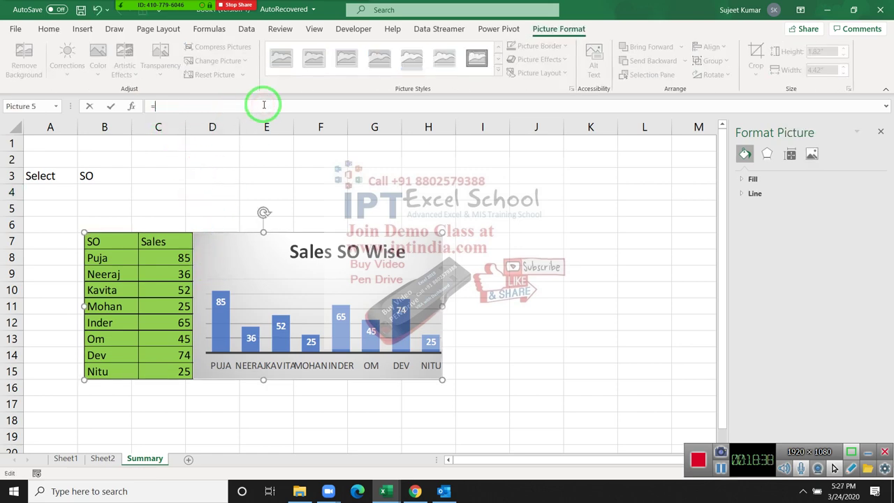
type("sh")
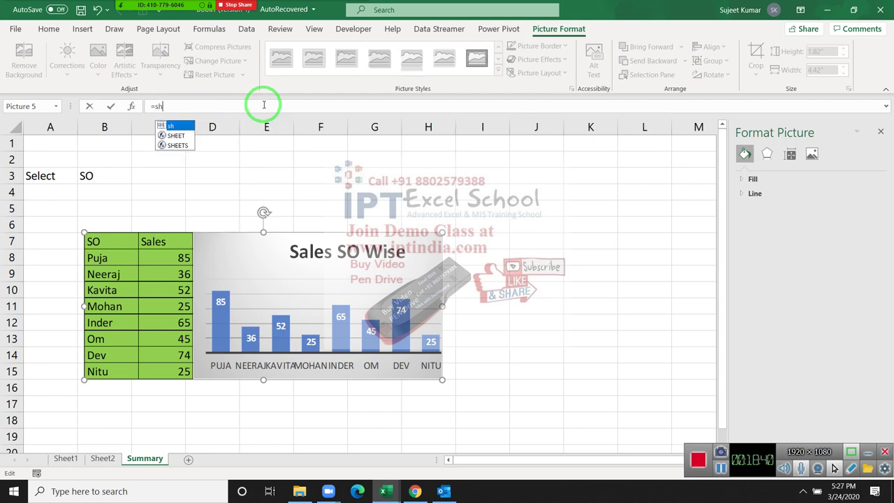
key("Return")
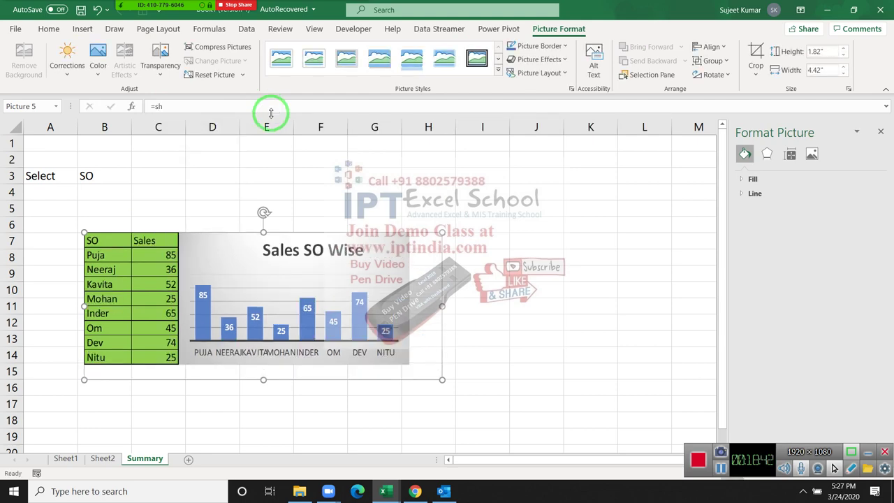
Step: Switch the B3 Select choice to Month and check the linked picture's =sh link
left_click(42, 257)
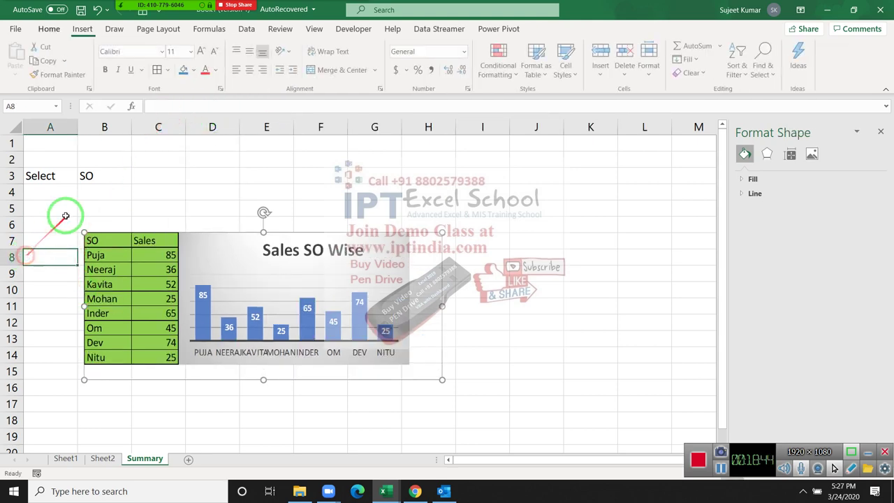
left_click(86, 176)
left_click(135, 179)
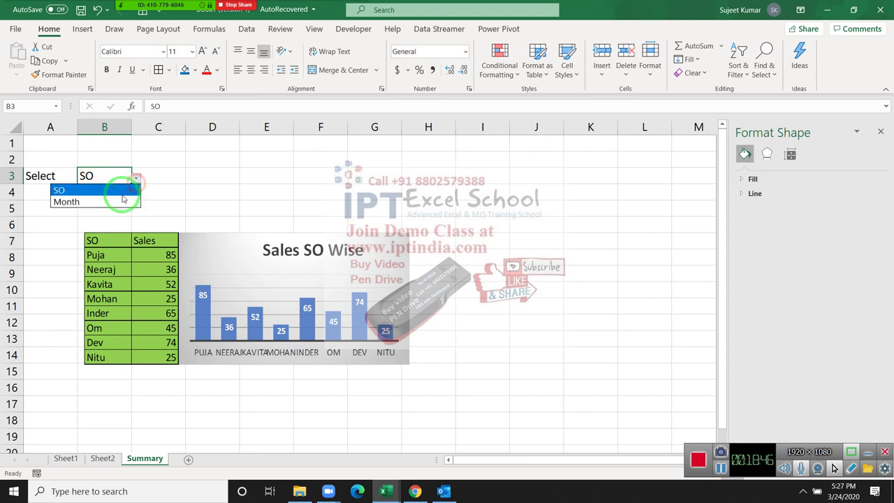
left_click(118, 202)
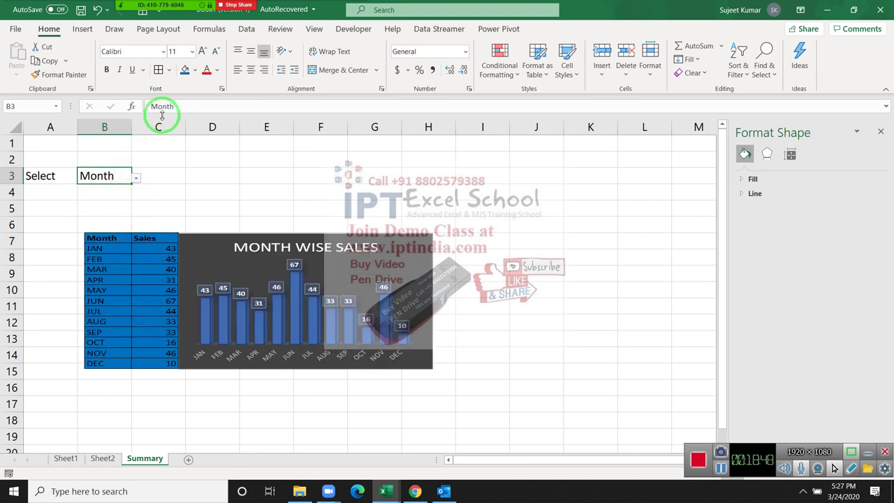
left_click(187, 260)
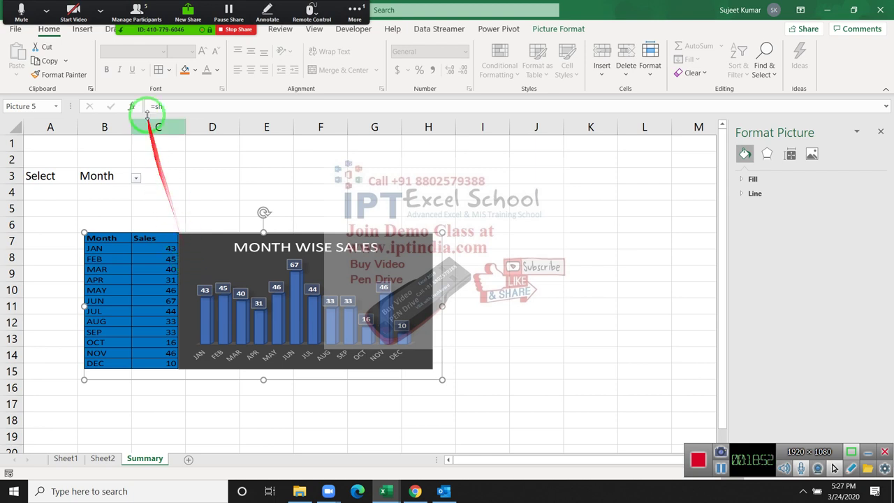
Step: Glance at the meeting participants list, then bring up Save As with the macro-enabled type
left_click(137, 11)
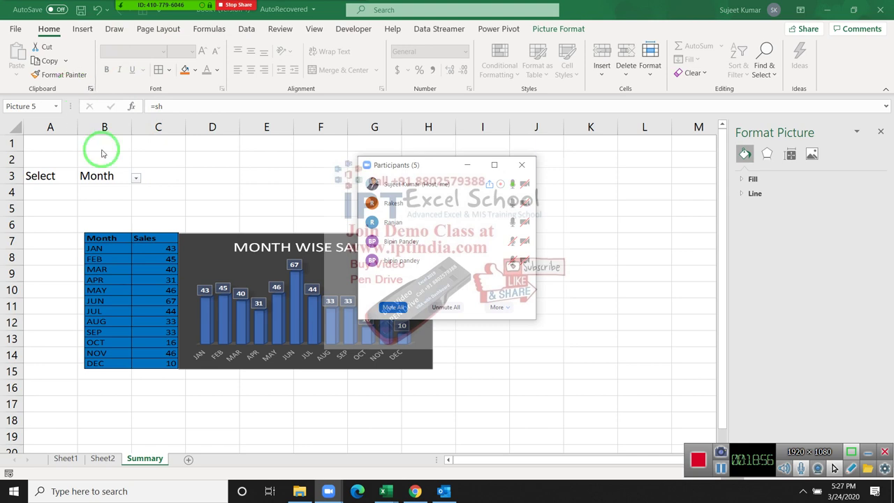
left_click_drag(104, 238, 349, 293)
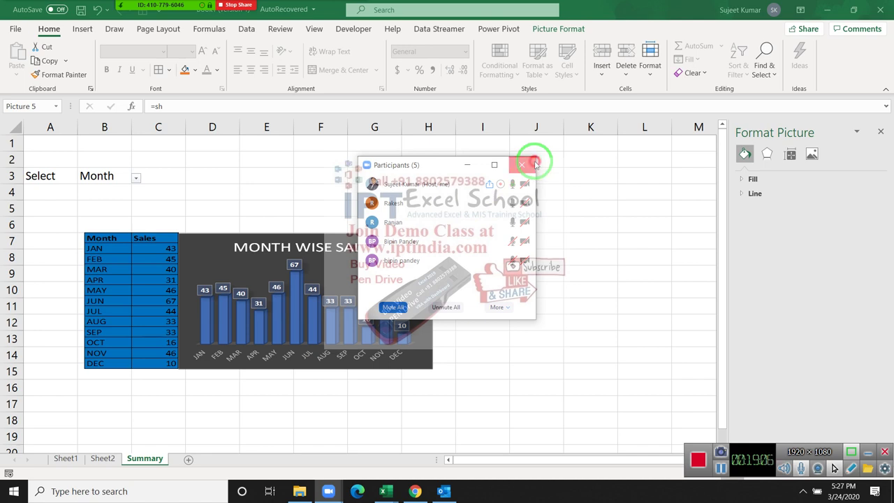
left_click(535, 163)
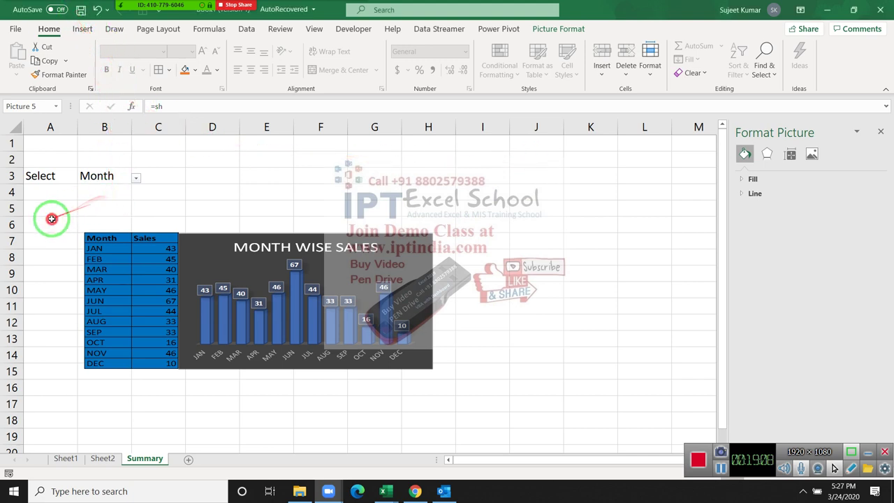
left_click(81, 10)
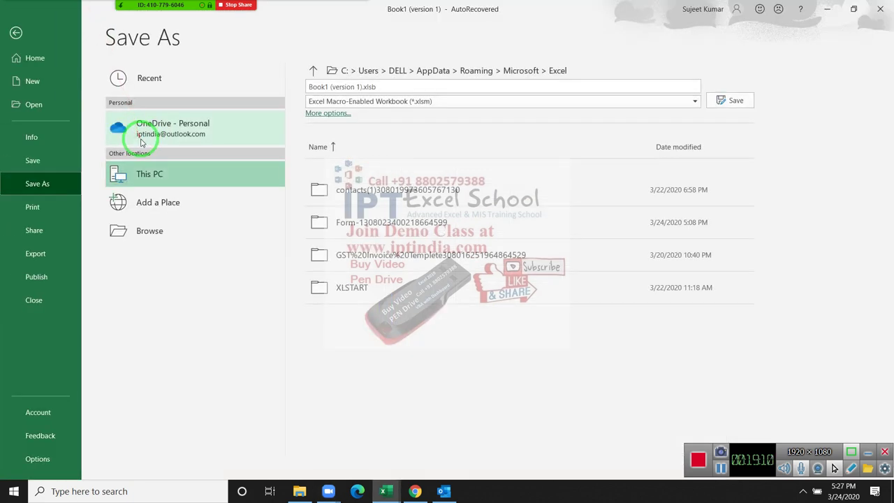
Step: Save the workbook to the Desktop as PL, an Excel Macro-Enabled Workbook, then switch to Chrome
left_click(144, 239)
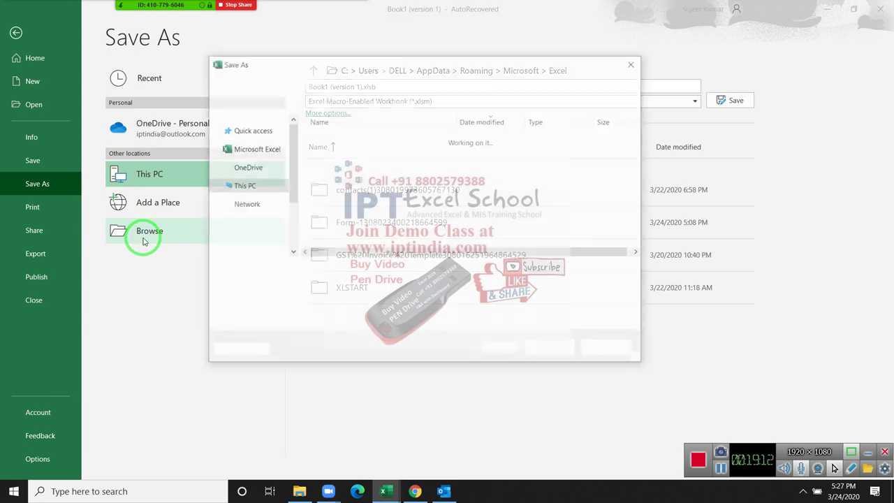
left_click(263, 153)
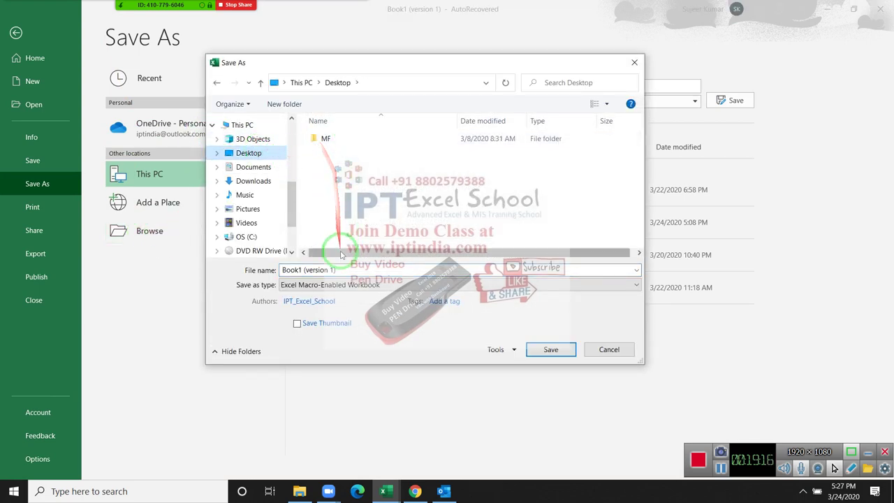
left_click_drag(339, 270, 213, 262)
type("PL")
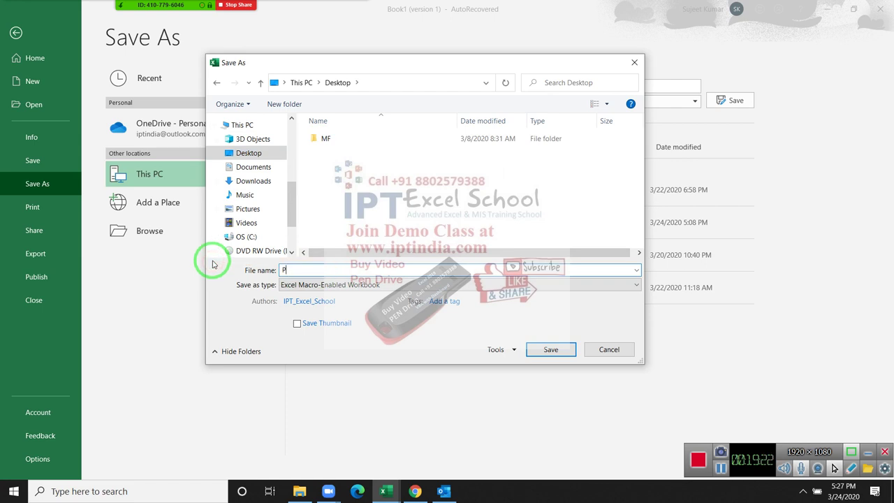
left_click(551, 349)
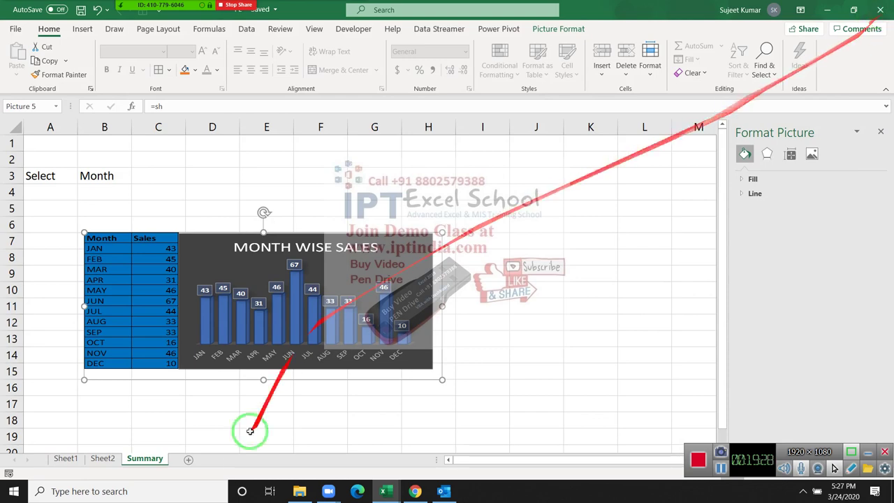
left_click(417, 492)
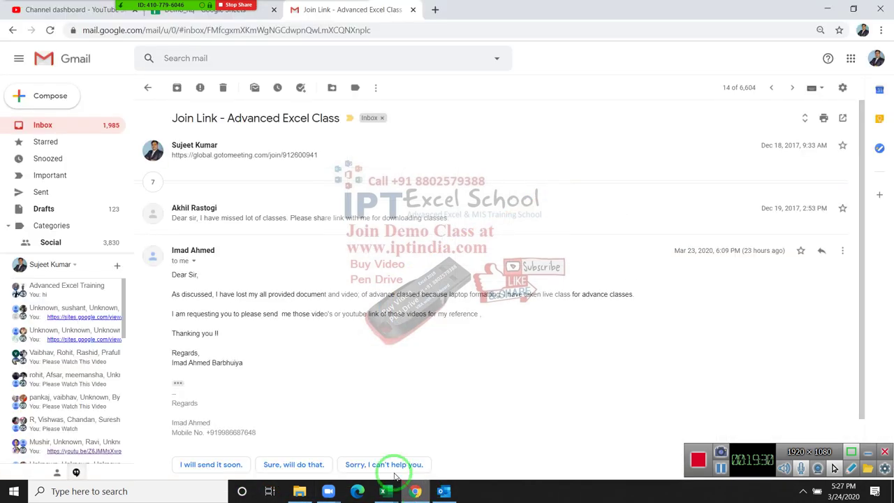
Step: Start a blank Gmail compose message, moving the participants list out of the way
left_click(32, 87)
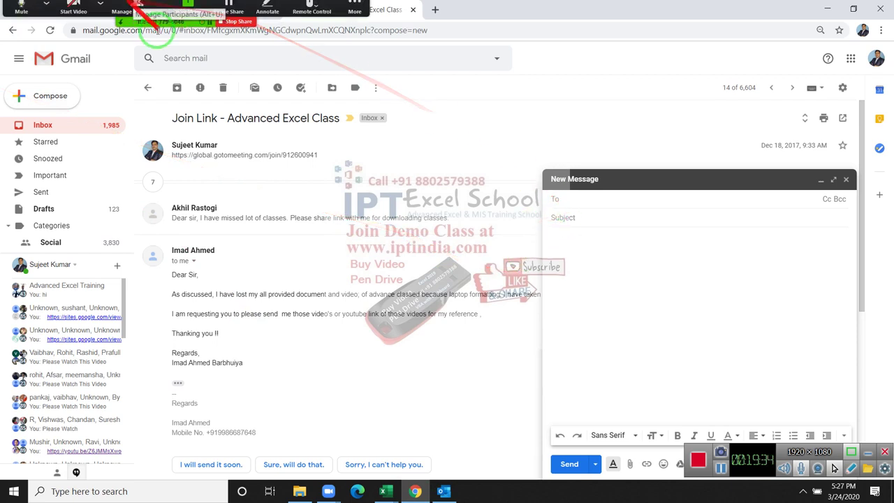
left_click(137, 6)
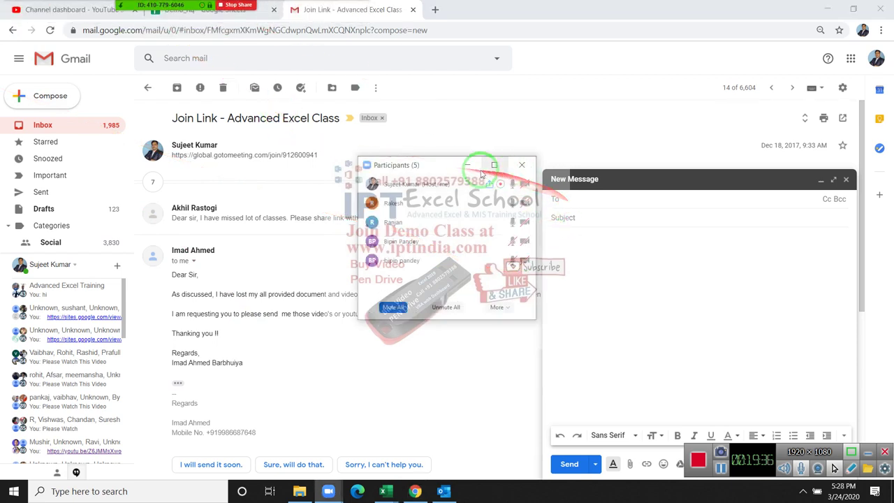
left_click_drag(450, 165, 424, 161)
left_click(584, 210)
Step: Add the first two participants as recipients from the address suggestions
left_click(580, 203)
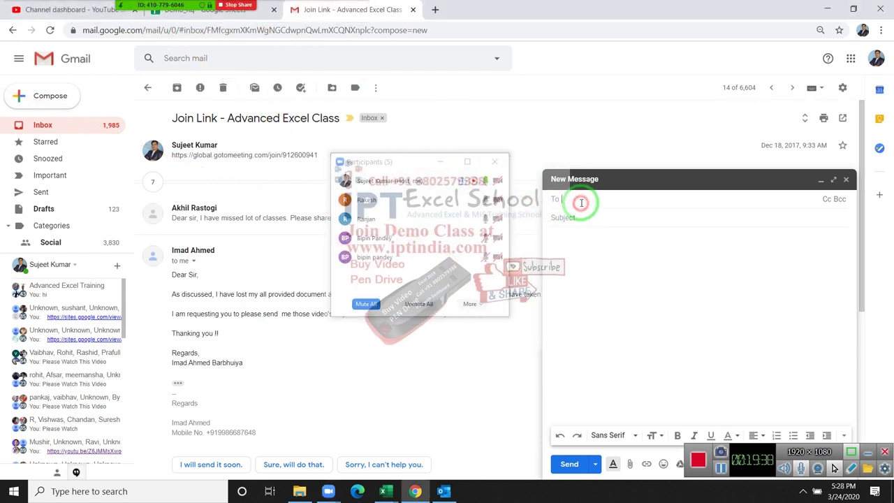
type("rak")
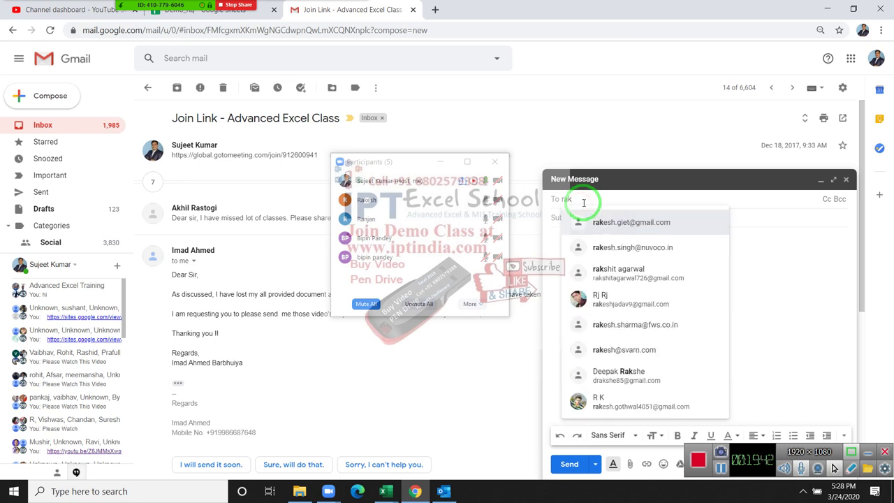
left_click(615, 224)
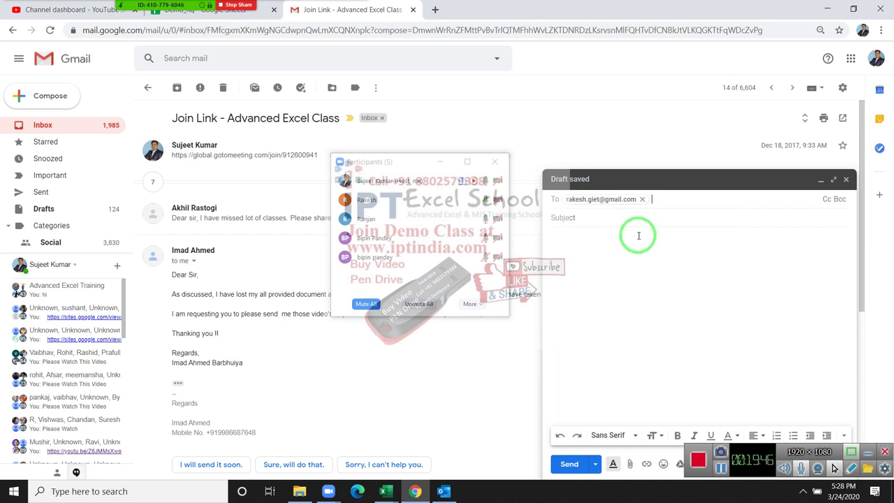
type("ran")
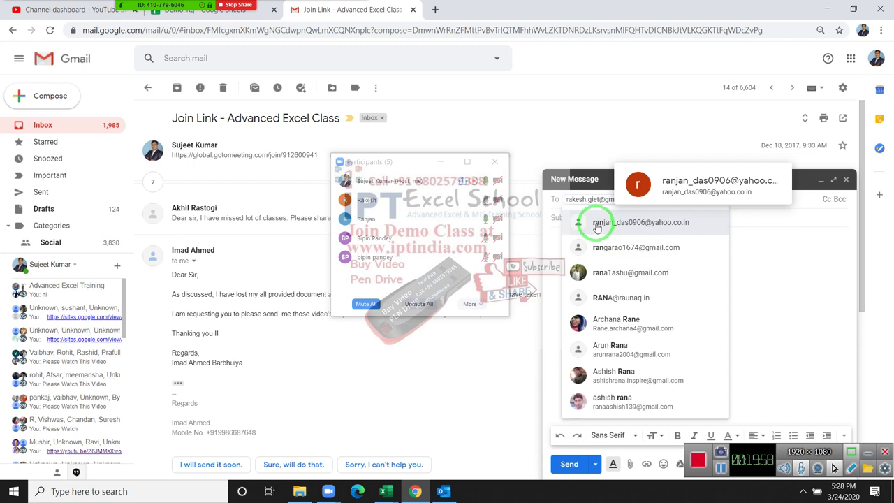
left_click(597, 227)
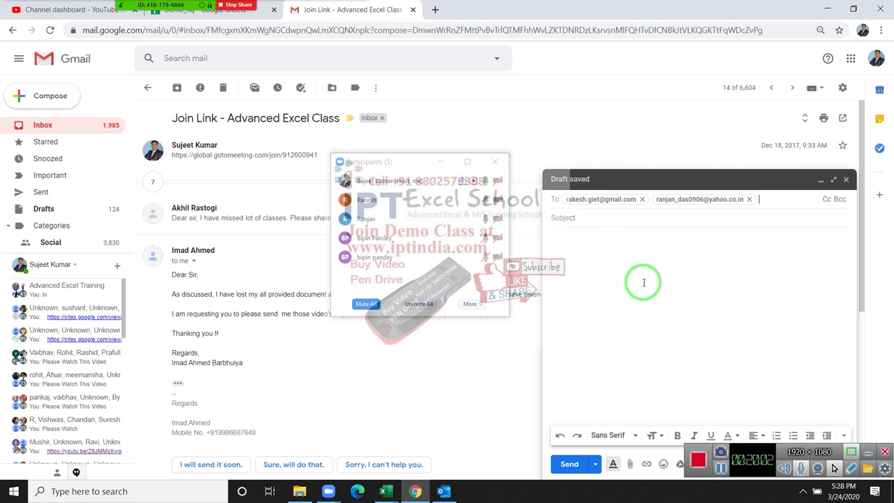
Step: Type the third participant's e-mail address as a recipient, correcting the mistyped last letter
type("bipi")
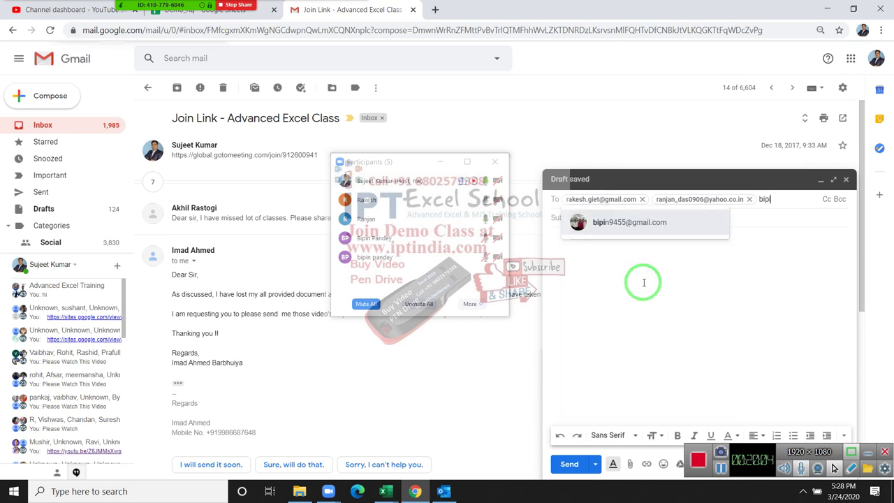
type("n")
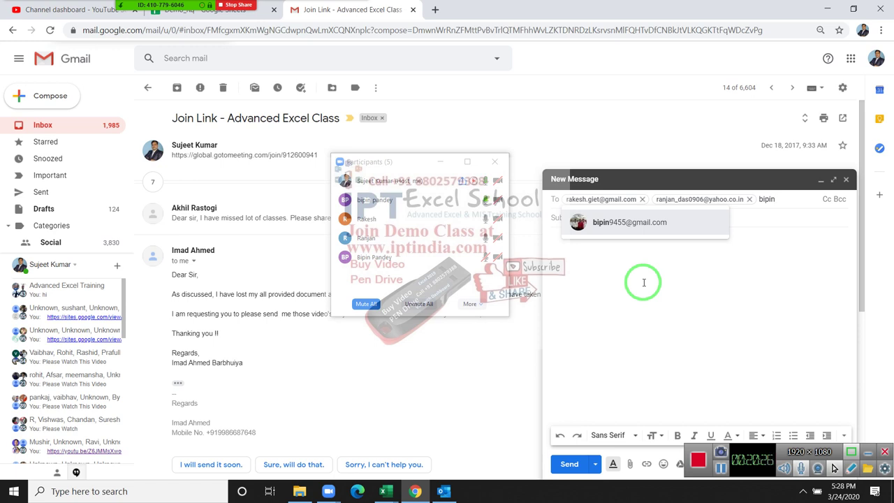
key("BackSpace")
key("BackSpace")
key("BackSpace")
key("BackSpace")
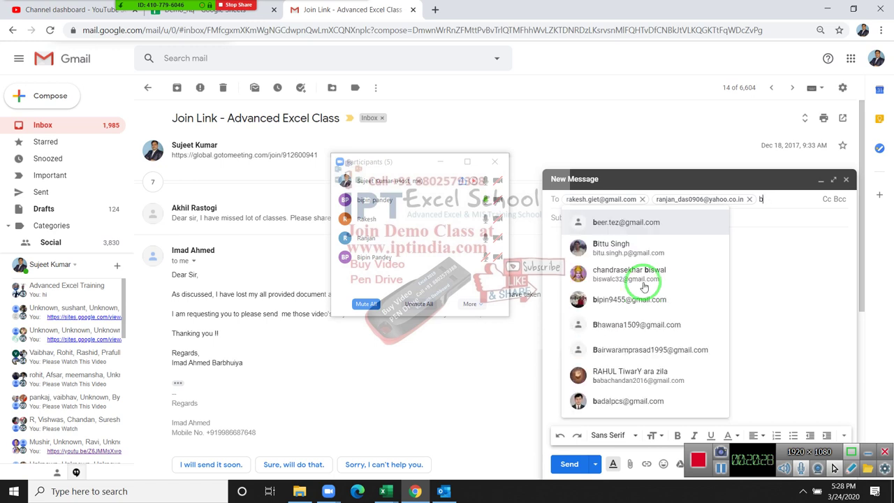
key("BackSpace")
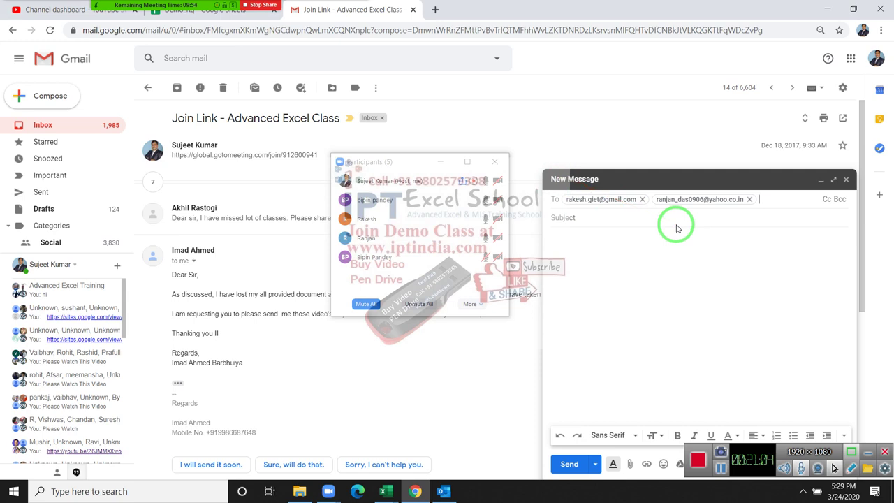
type("i")
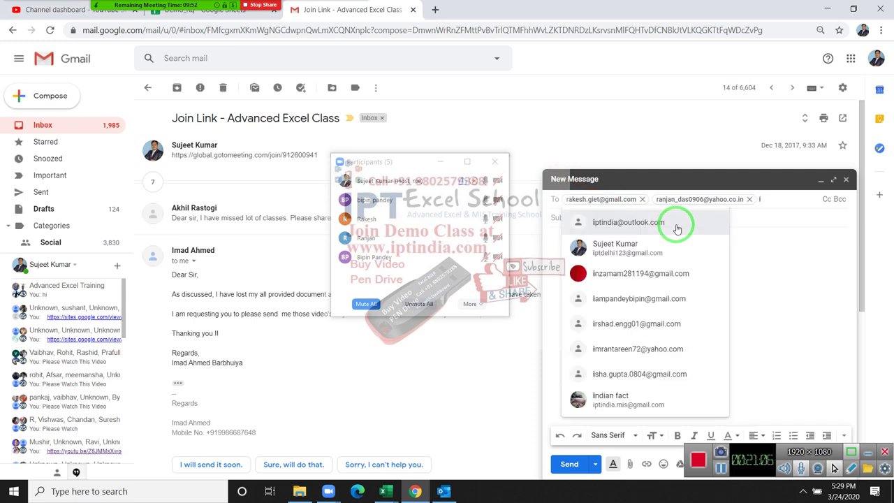
type("a")
mouse_move(675, 229)
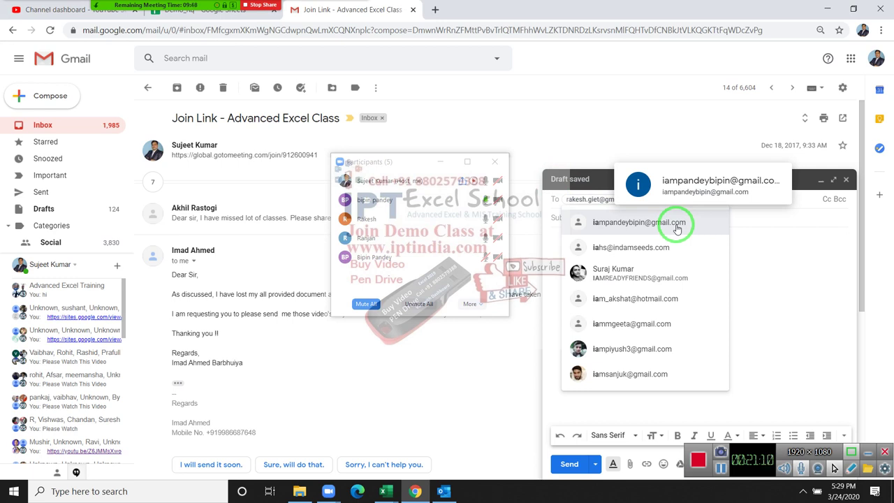
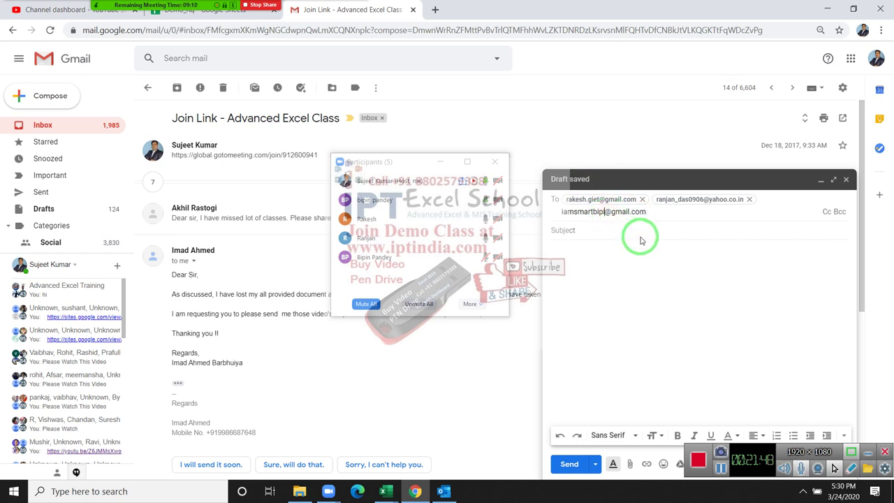
Step: Give the draft the subject 'File' and bring up the Attach files picker
left_click(570, 229)
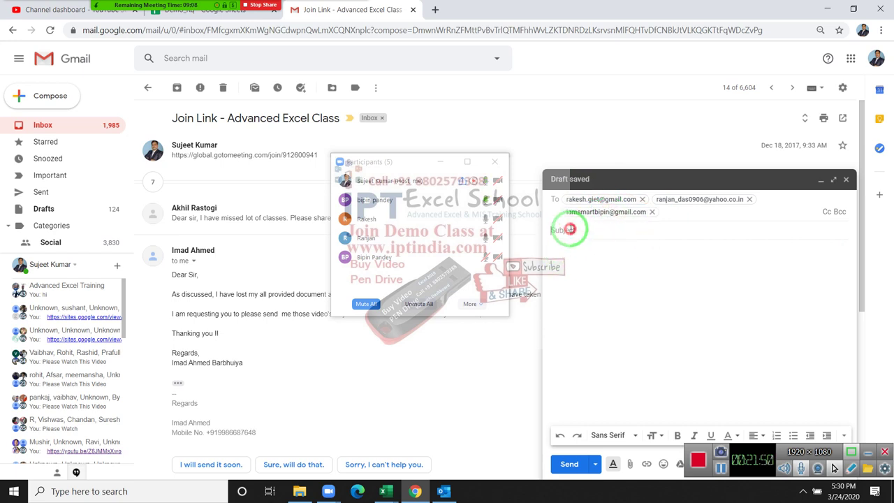
type("File")
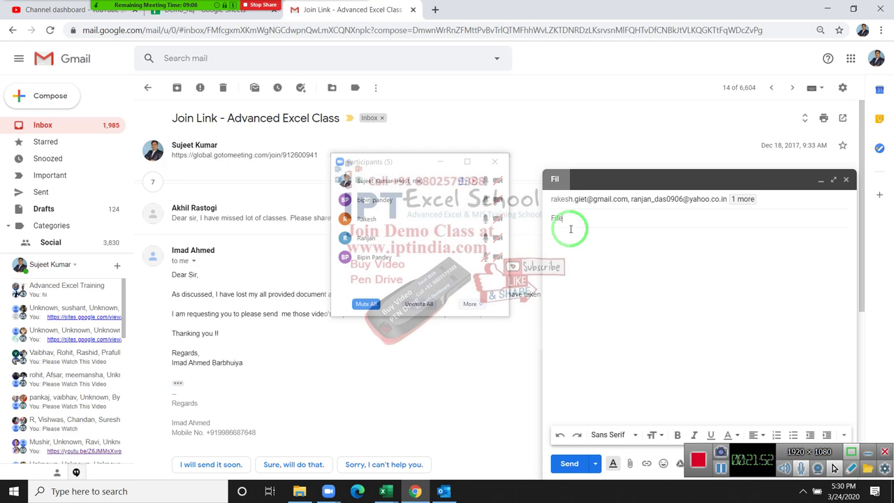
left_click(595, 256)
left_click(629, 463)
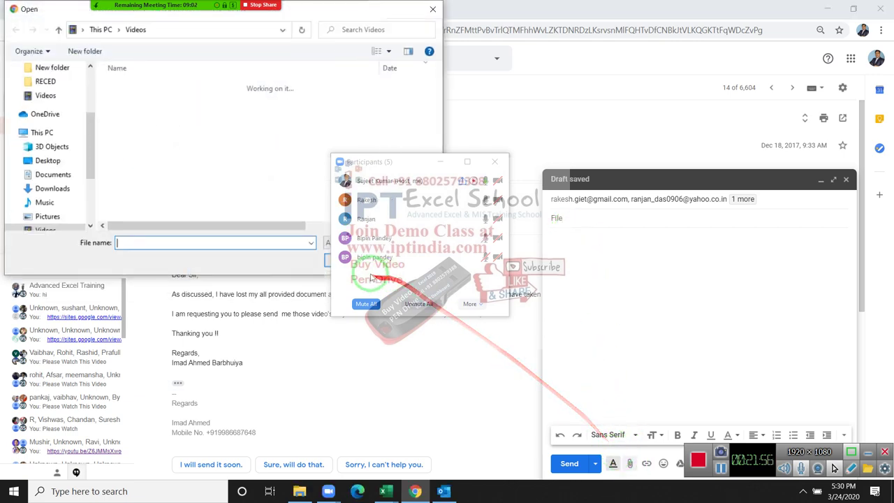
Step: Browse the Videos, MF and New folder locations in the Open dialog looking for the workbook
left_click(77, 96)
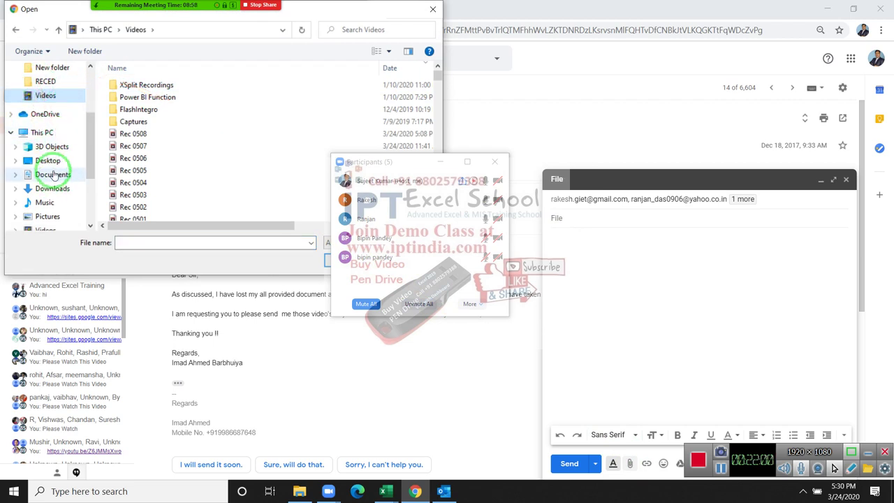
left_click(55, 73)
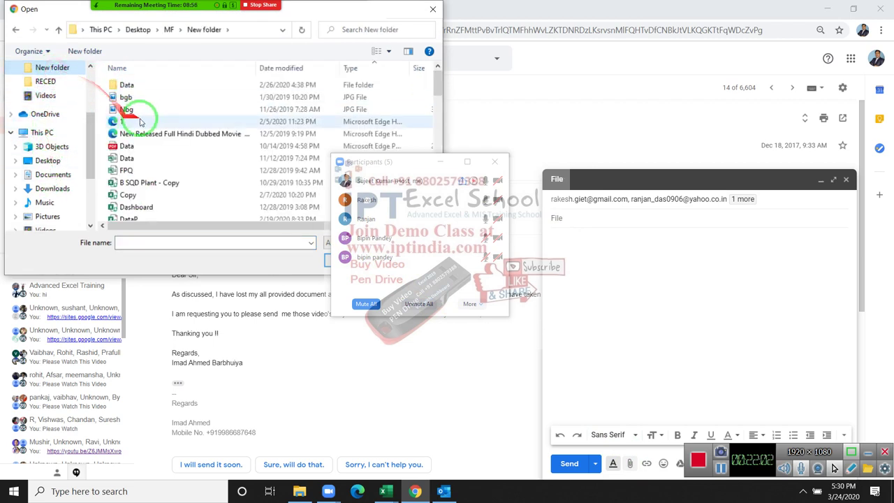
left_click(131, 171)
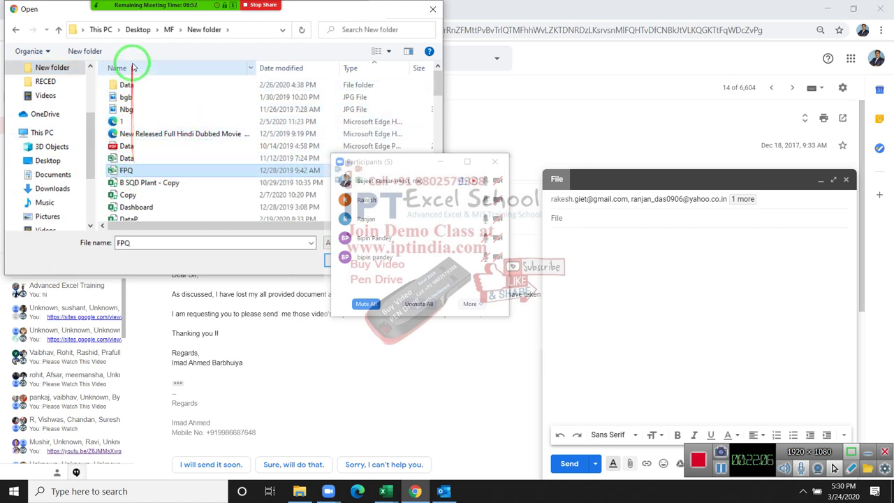
left_click(165, 35)
scroll(149, 134, "down", 4)
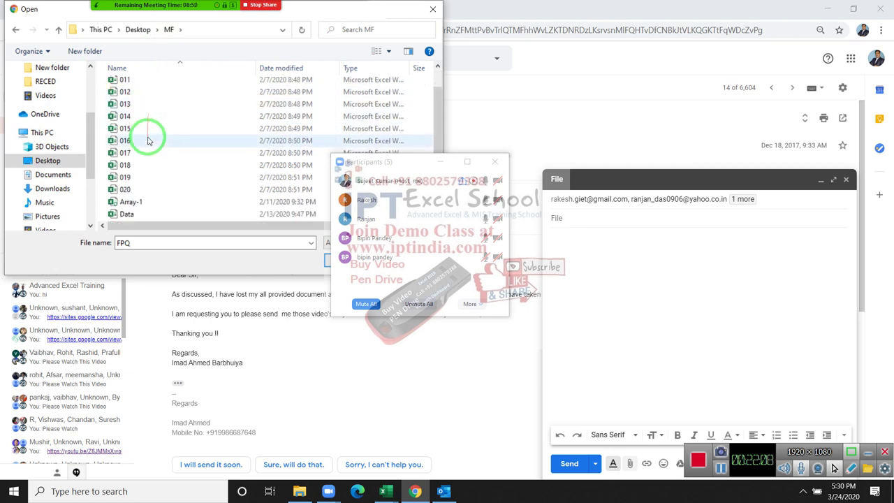
scroll(149, 133, "down", 1)
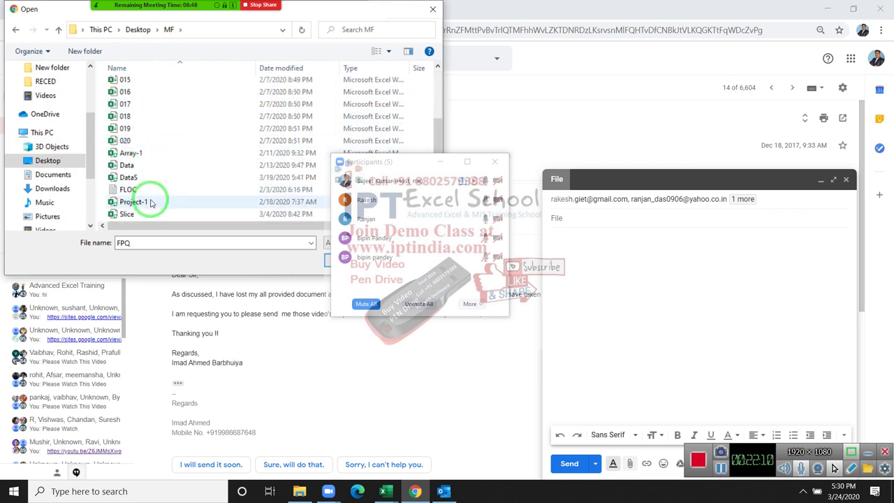
scroll(139, 175, "up", 2)
scroll(139, 174, "up", 1)
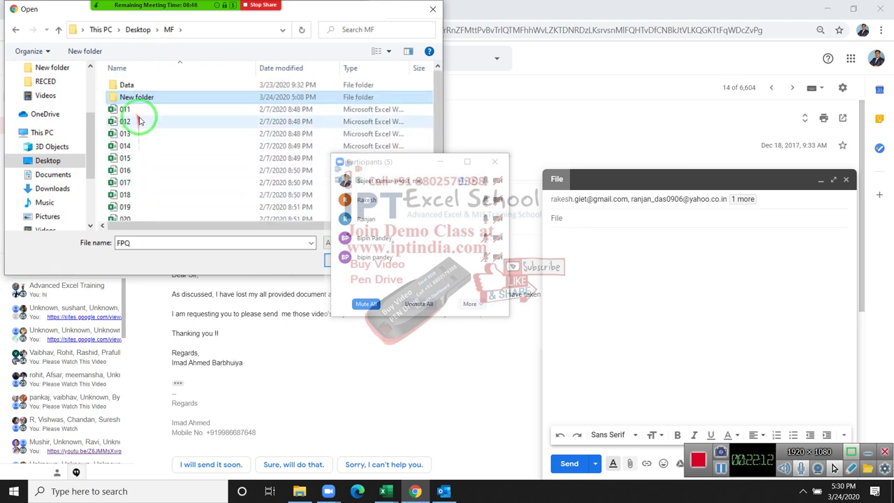
scroll(145, 142, "down", 3)
left_click(131, 141)
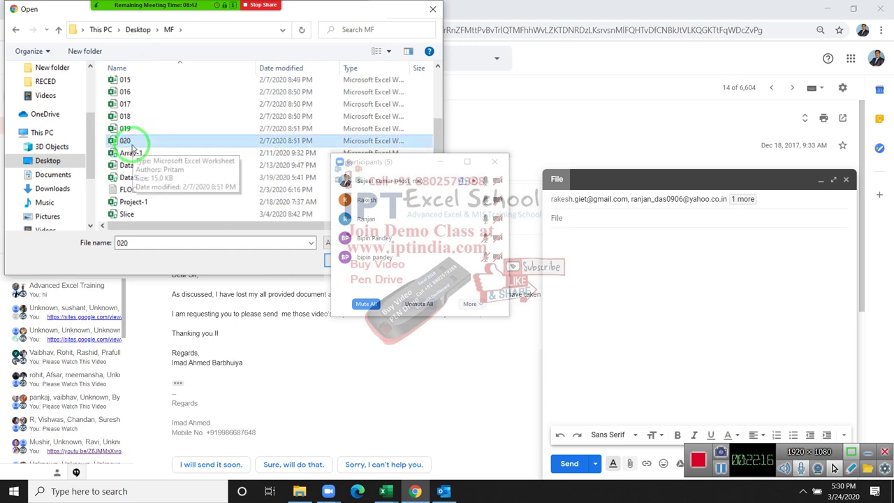
key("f")
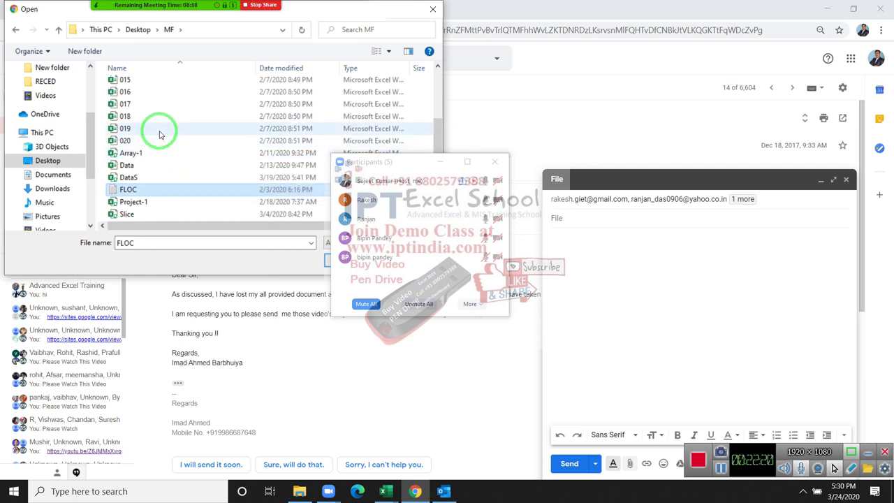
scroll(159, 132, "up", 2)
key("Down")
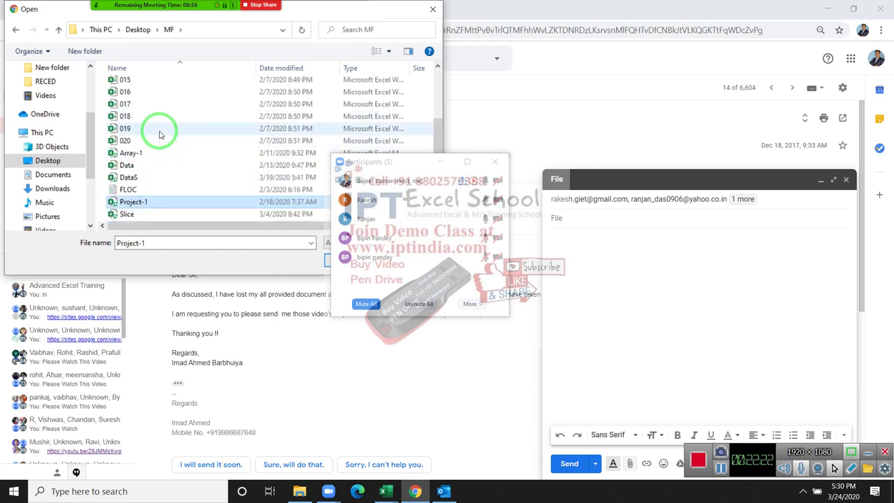
Step: Attach PL.xlsm from the Desktop, send the email, and show the desktop
left_click(137, 29)
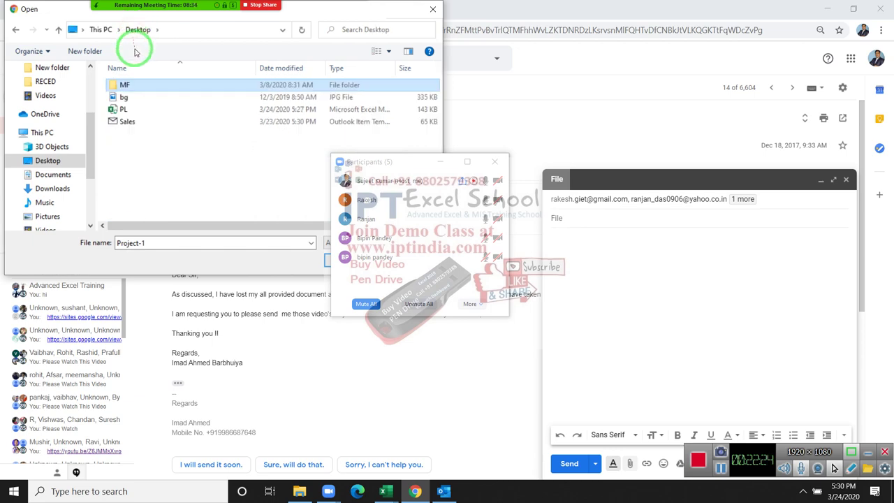
left_click(143, 109)
double_click(174, 110)
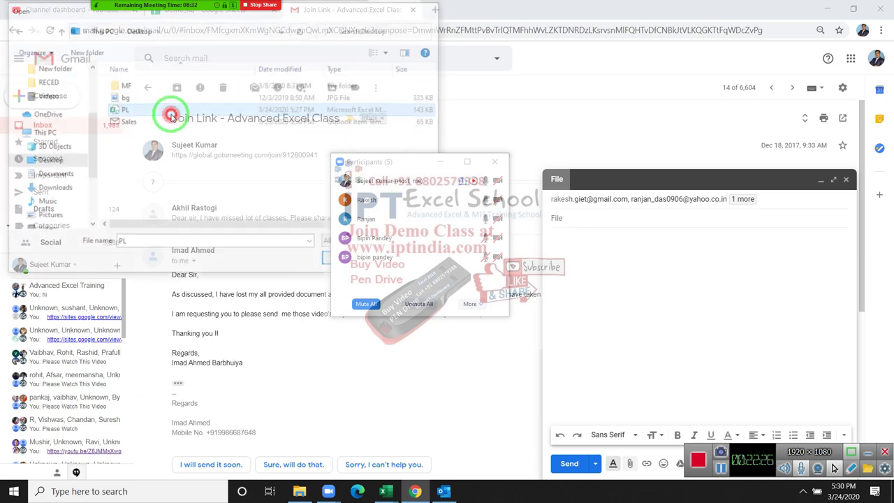
left_click(569, 463)
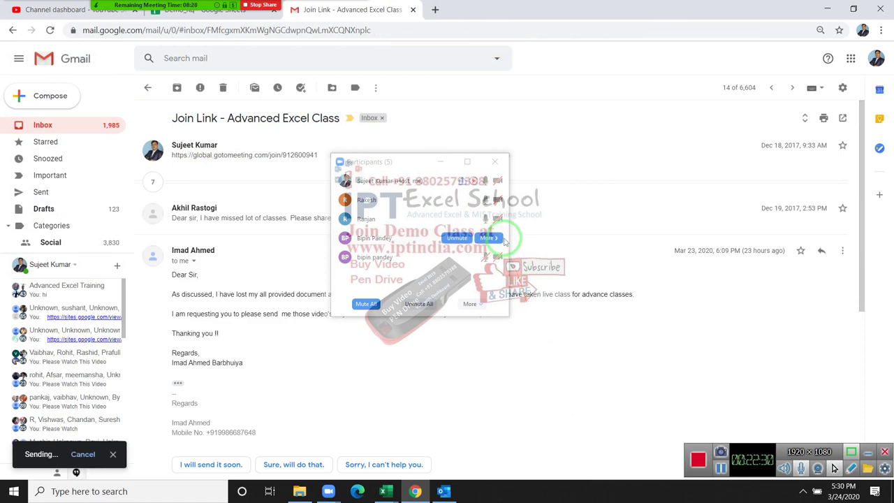
key("super+d")
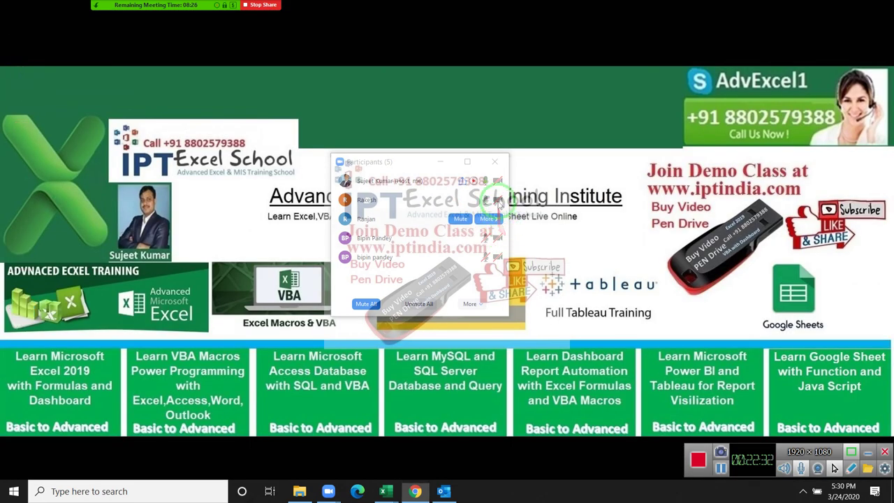